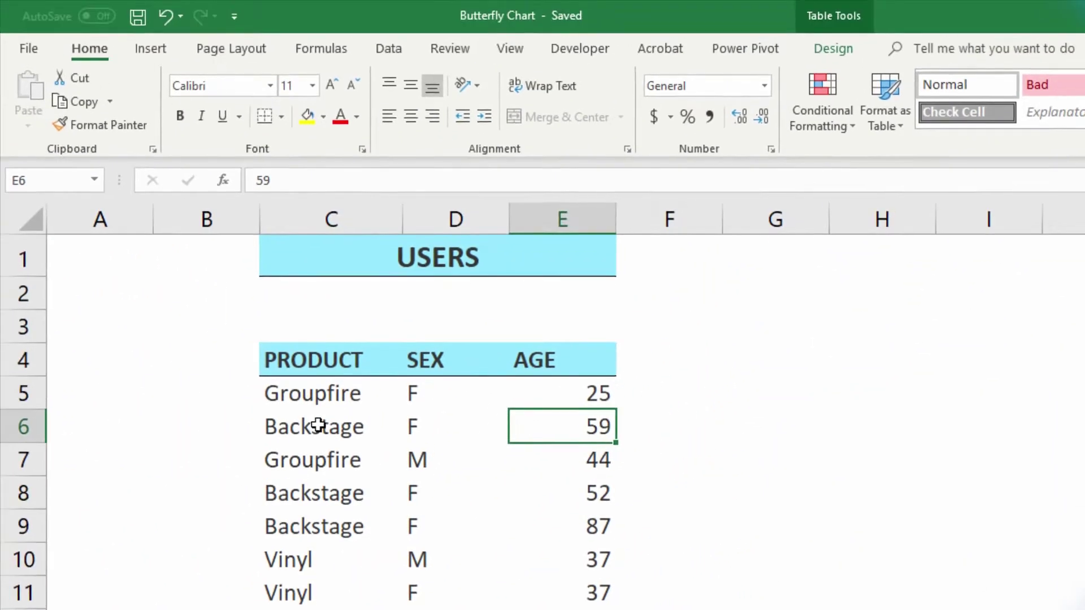
- Inspect the PRODUCT value in C6 and the F/M SEX entries in D5:D7
click(318, 425)
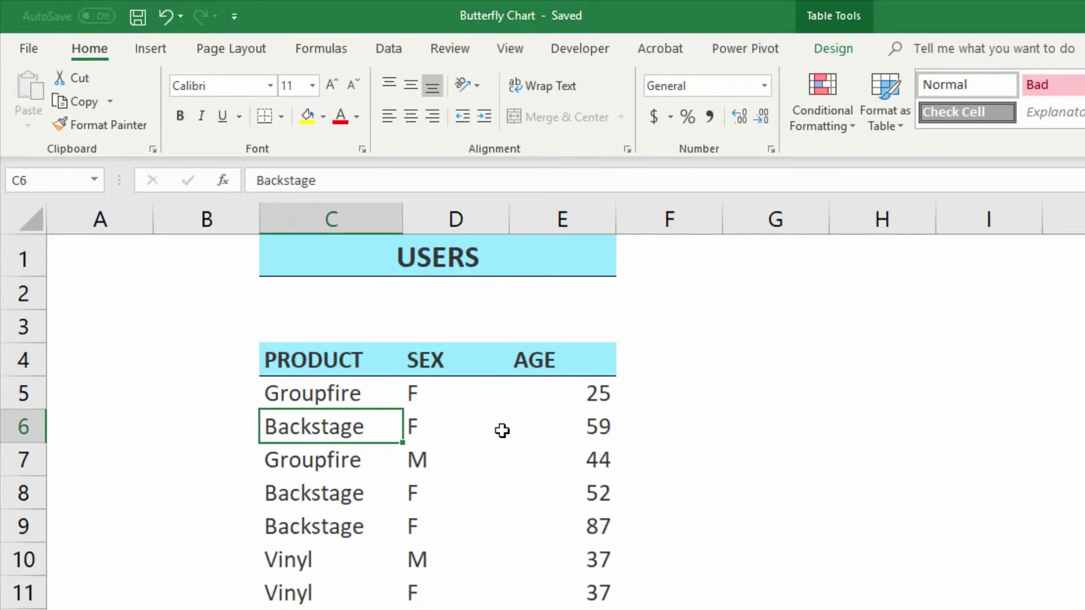
drag(416, 391, 420, 425)
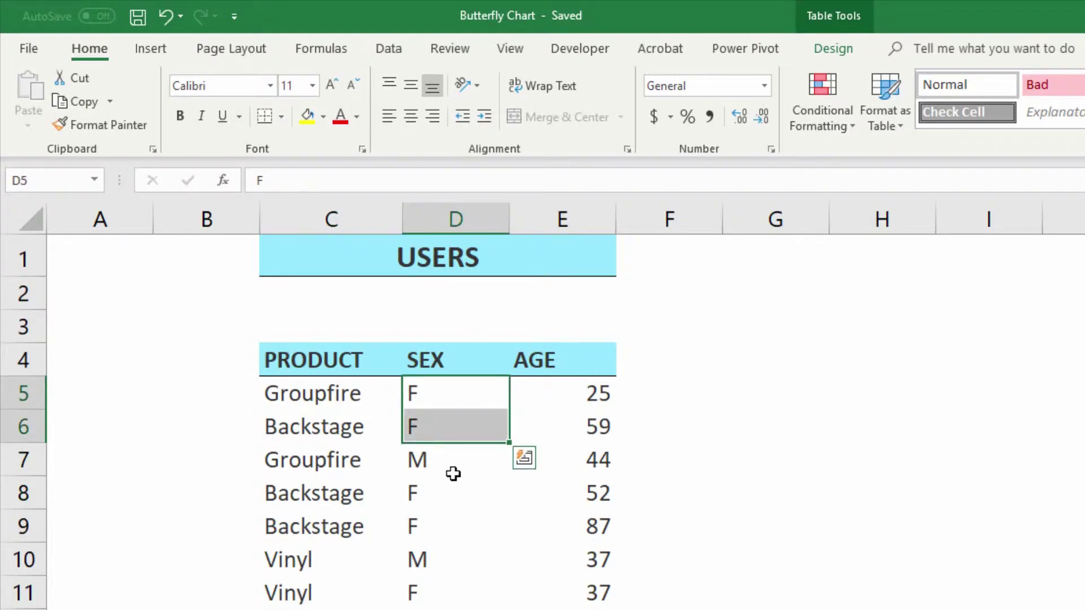
click(474, 458)
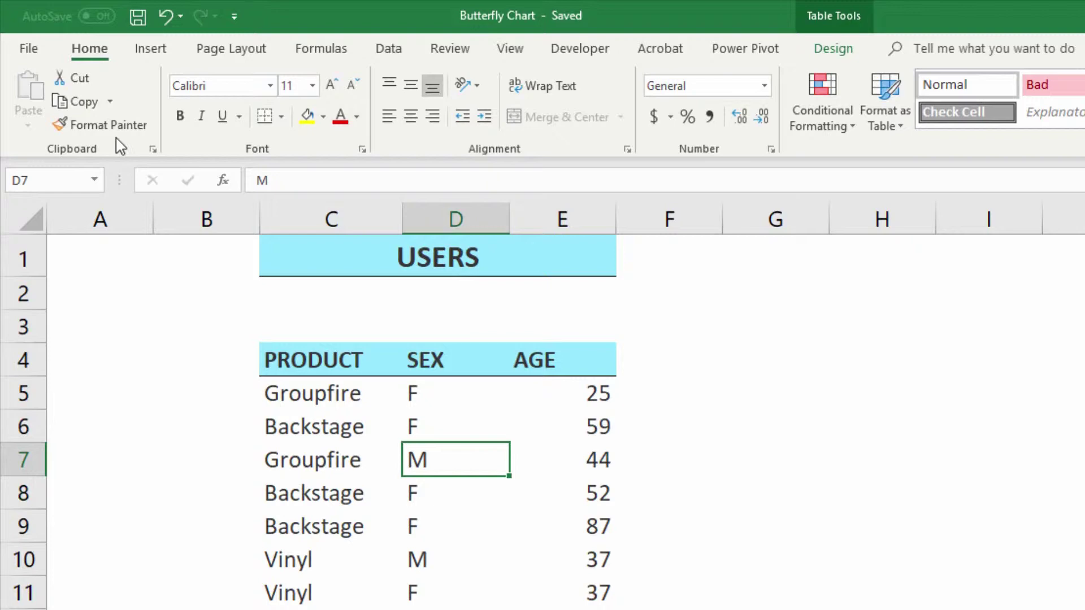
- Insert a PivotTable from Table1 on a new worksheet and turn off its gridlines
click(150, 50)
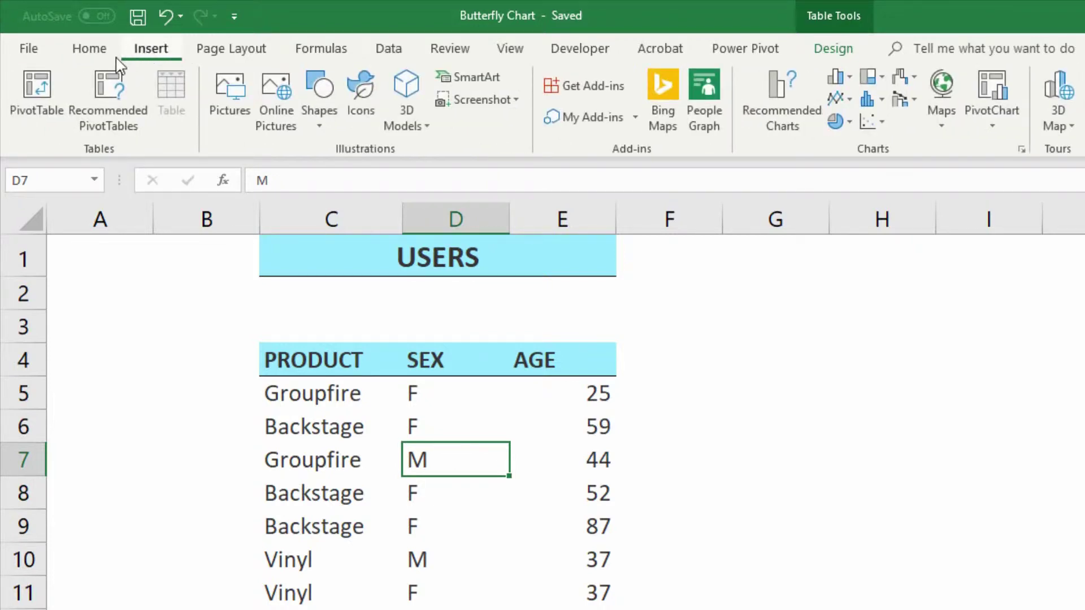
click(44, 96)
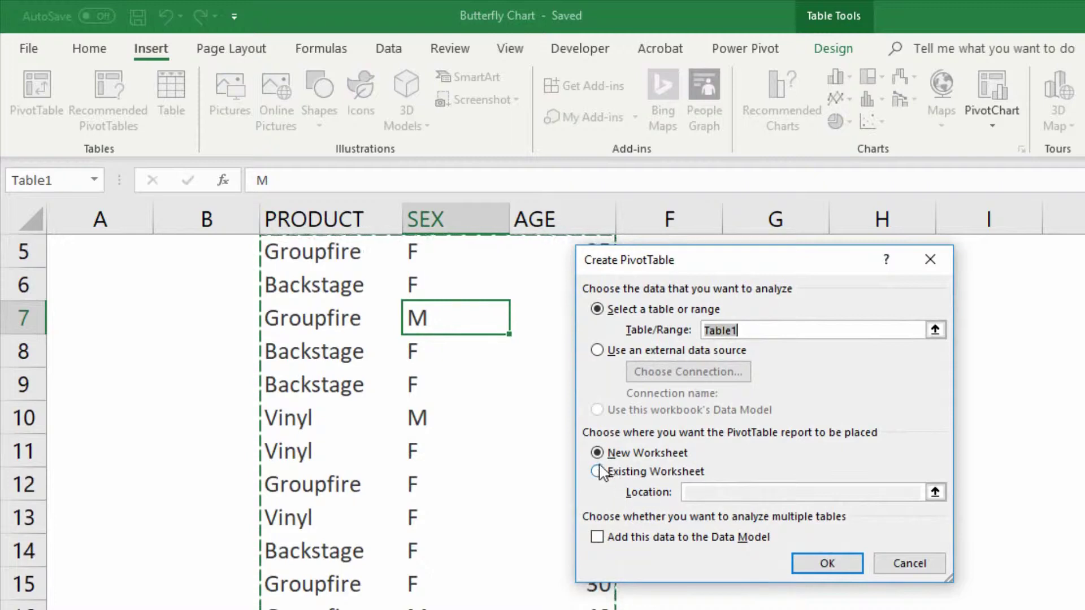
click(814, 563)
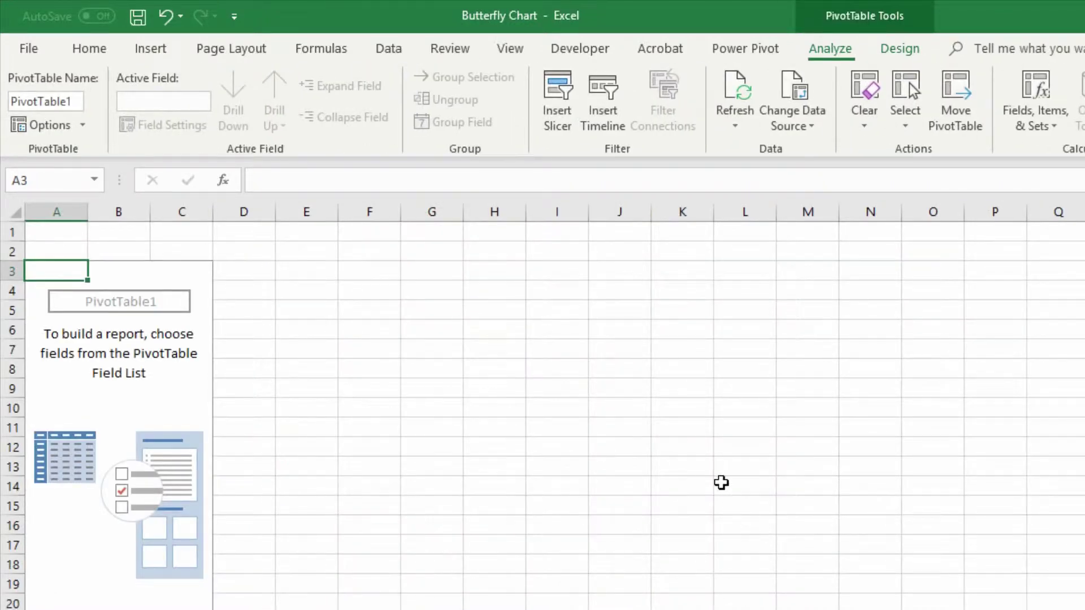
click(512, 50)
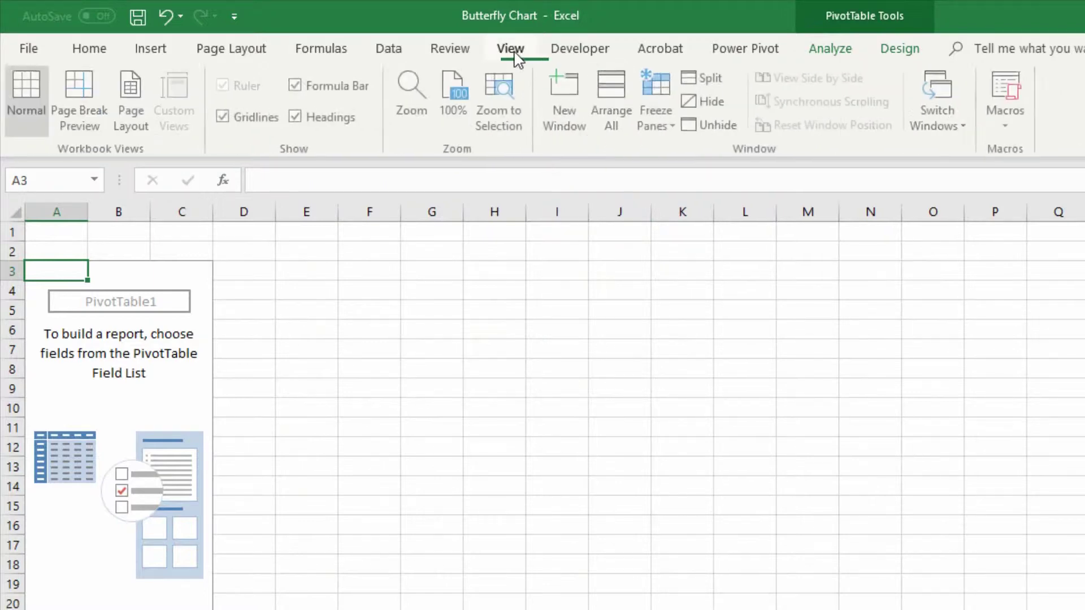
click(279, 118)
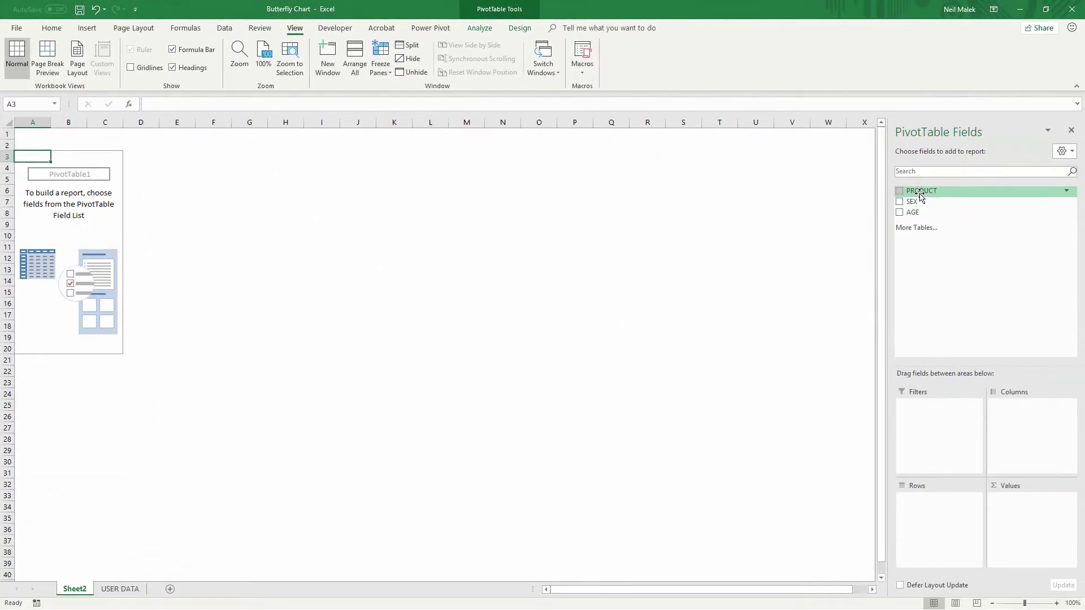
- Put PRODUCT in Values and AGE in Rows, then check the counts for ages 10 and 11
drag(920, 195, 1036, 502)
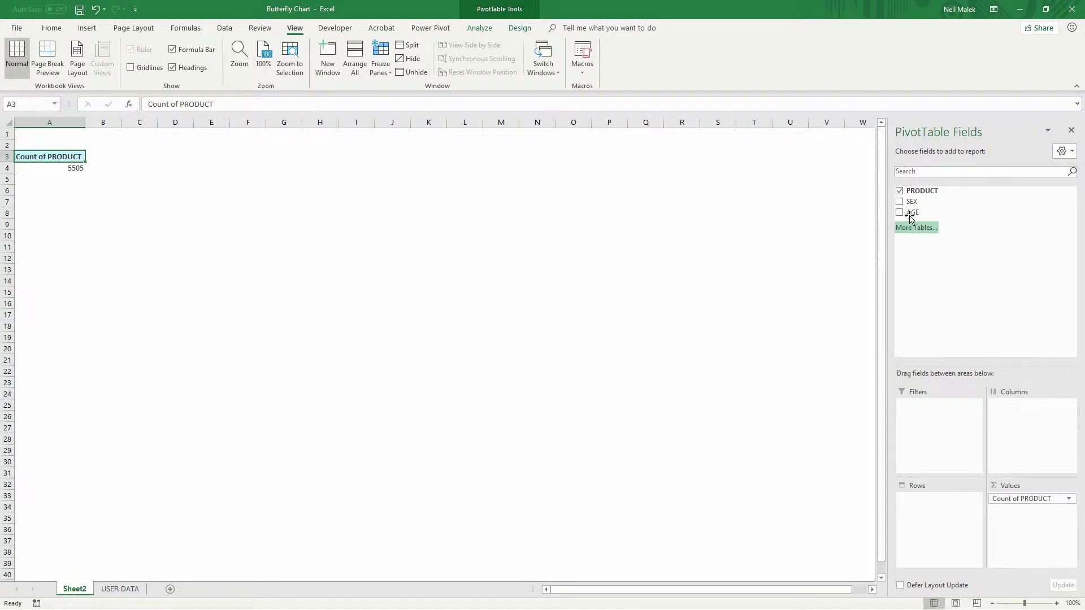
drag(914, 217, 928, 524)
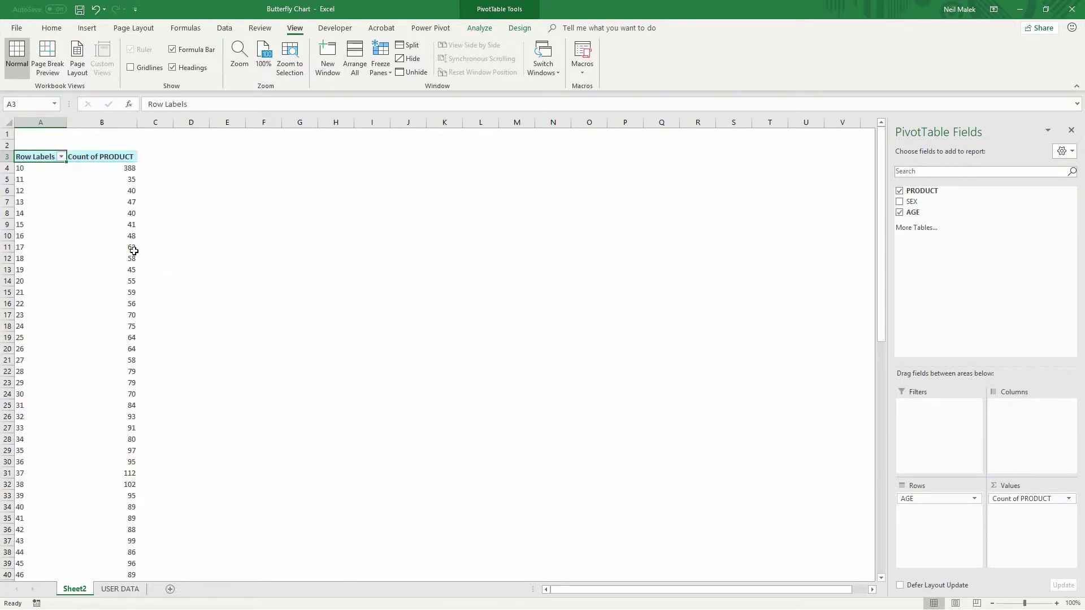
scroll(78, 232, down, 8)
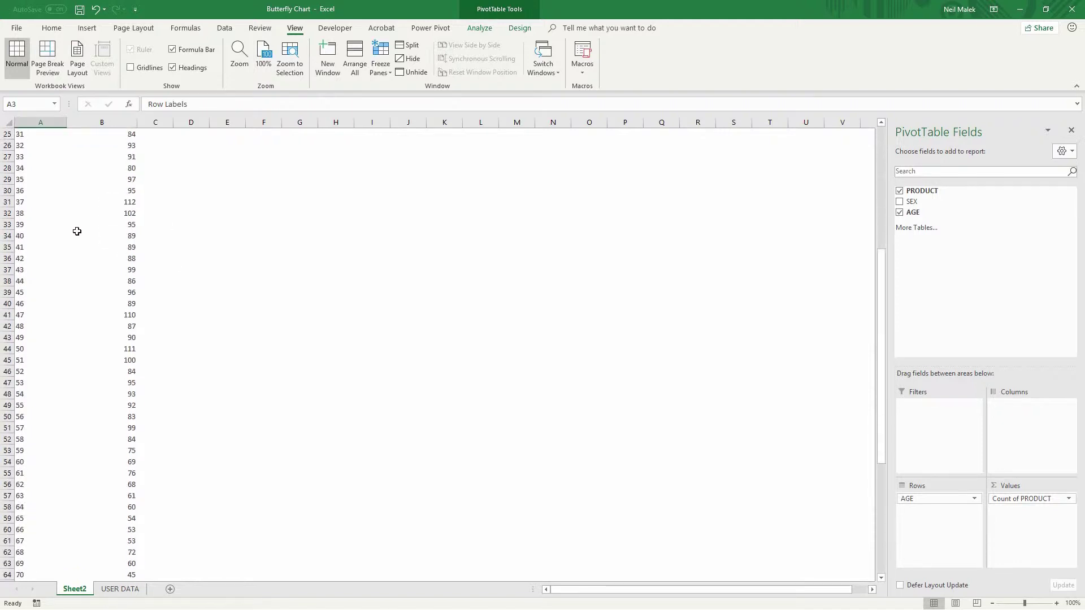
scroll(77, 232, up, 3)
scroll(76, 229, down, 3)
scroll(77, 229, up, 8)
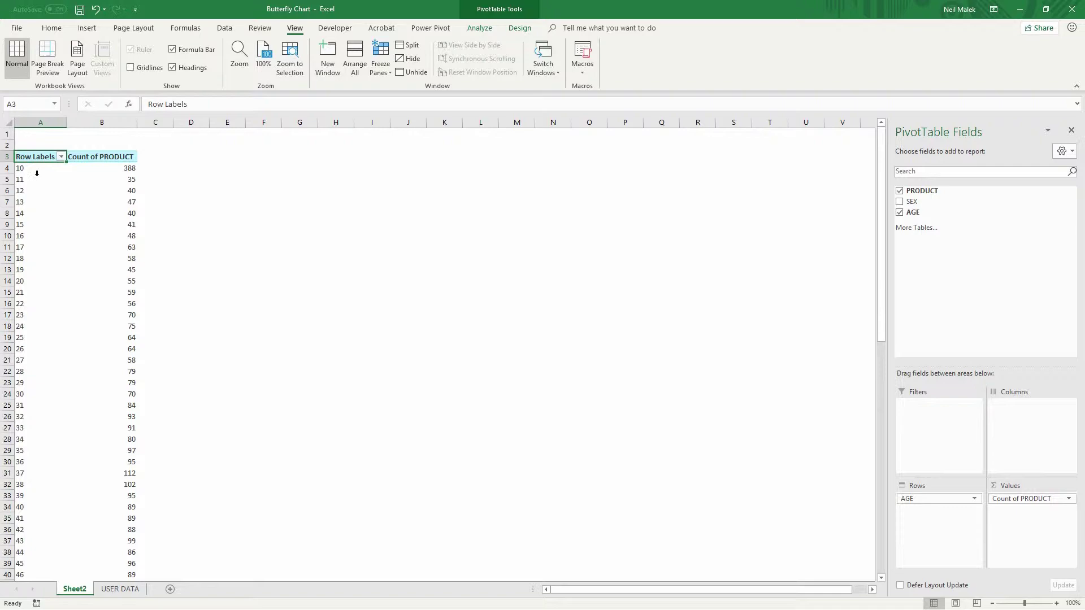
click(27, 180)
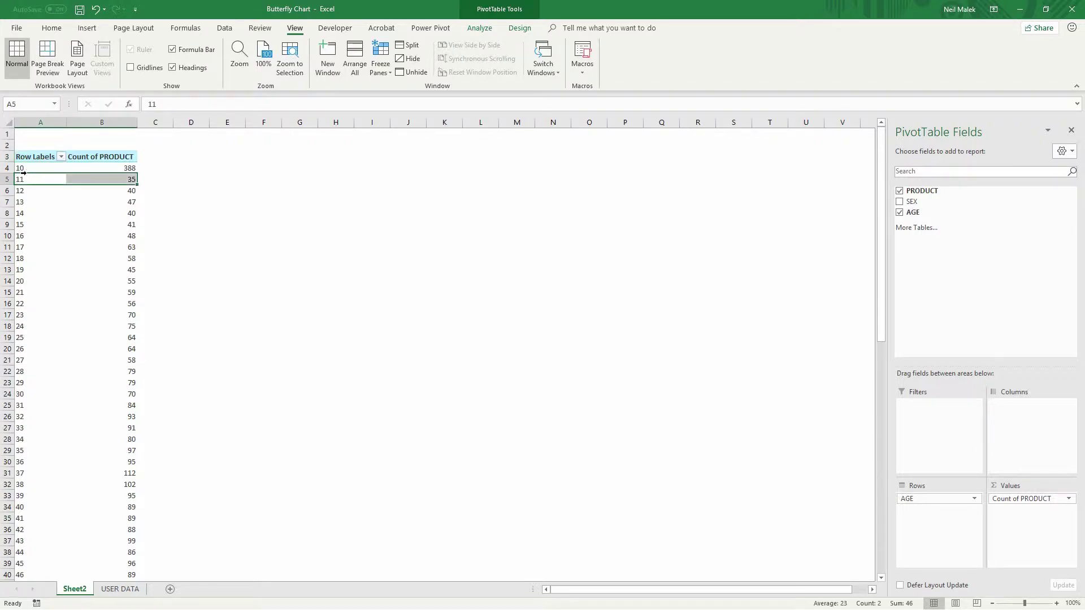
click(27, 168)
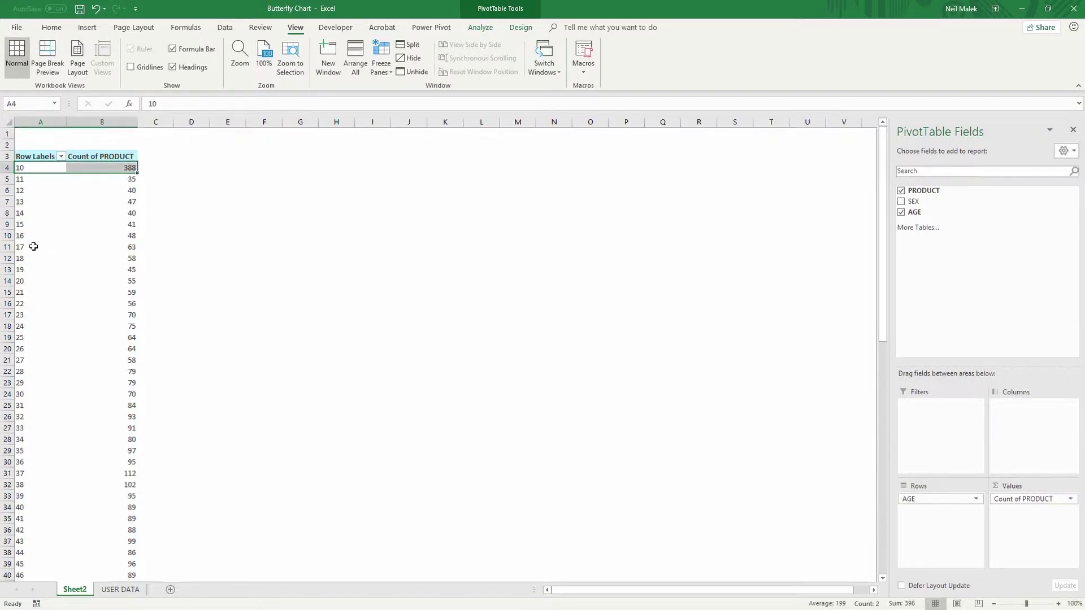
- Group the age row labels from 10 to 88 in steps of 10
click(34, 247)
right_click(35, 249)
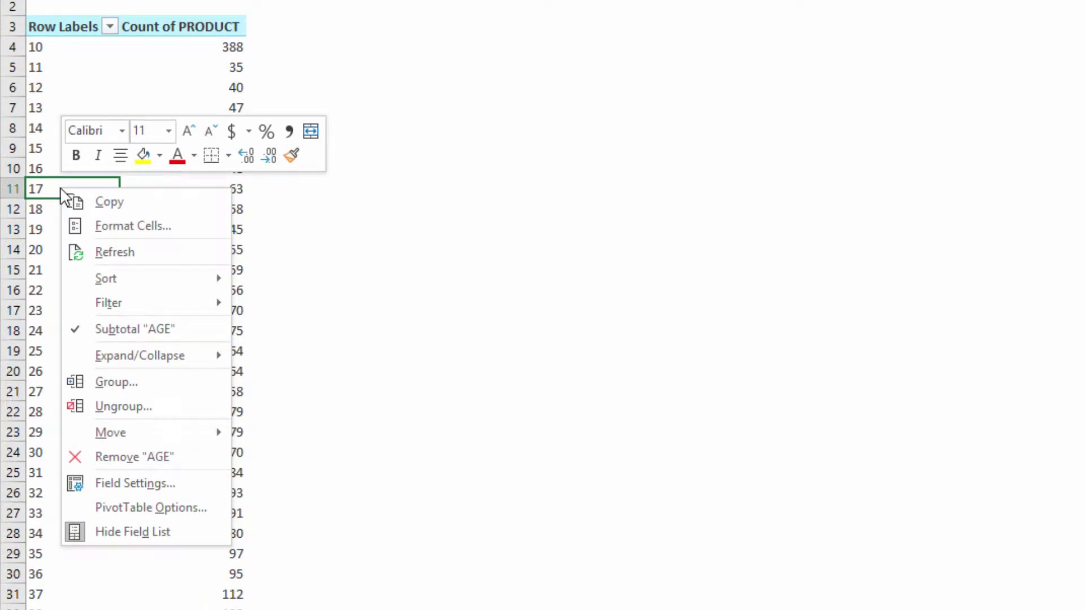
click(145, 382)
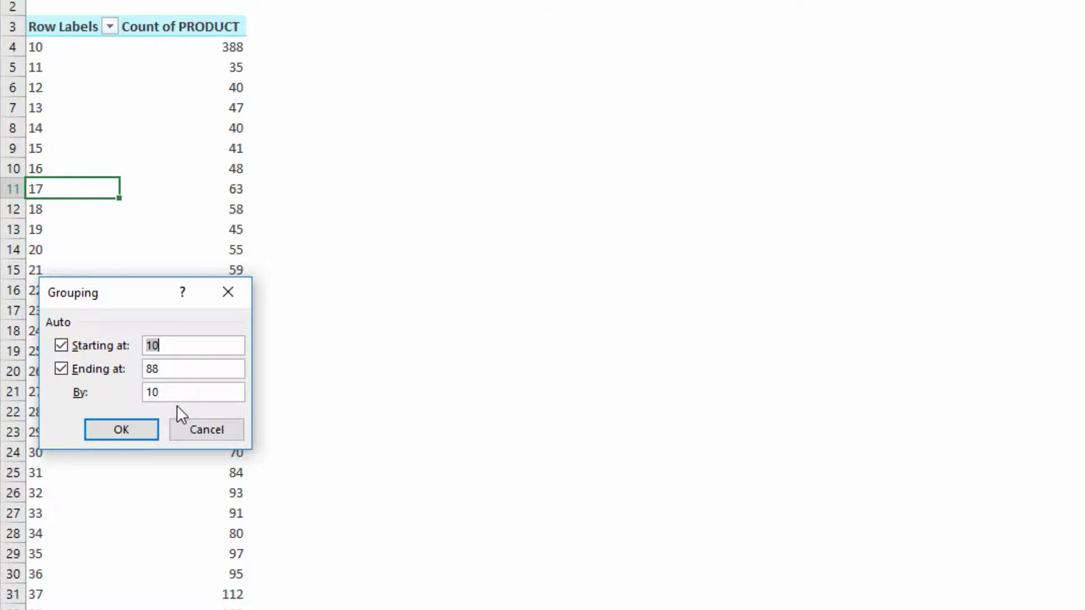
click(121, 431)
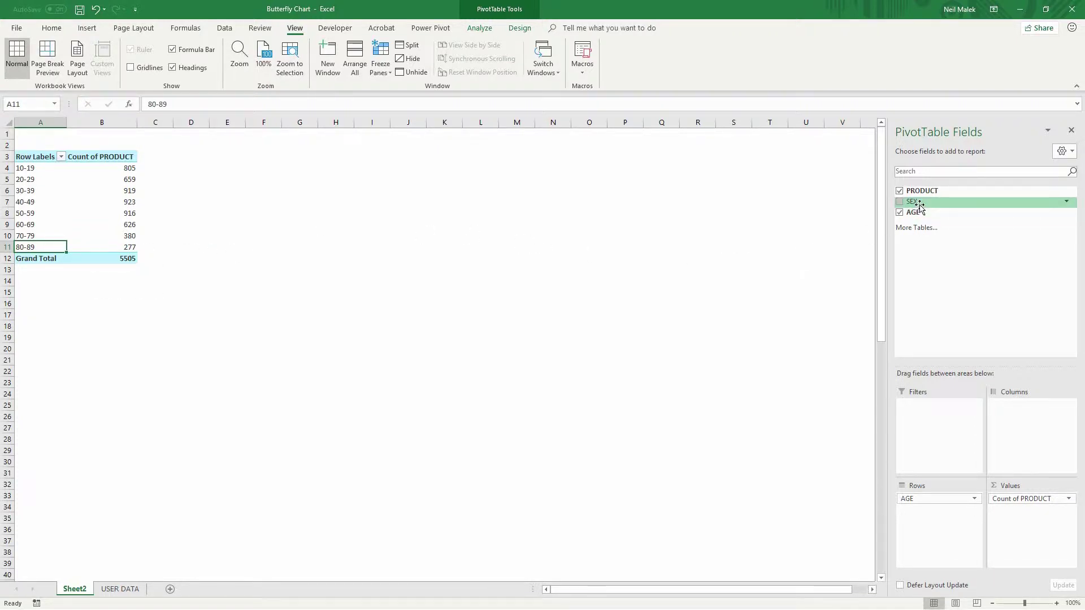
- Add SEX as a pivot filter set to F, then return to the USER DATA sheet
drag(919, 205, 937, 416)
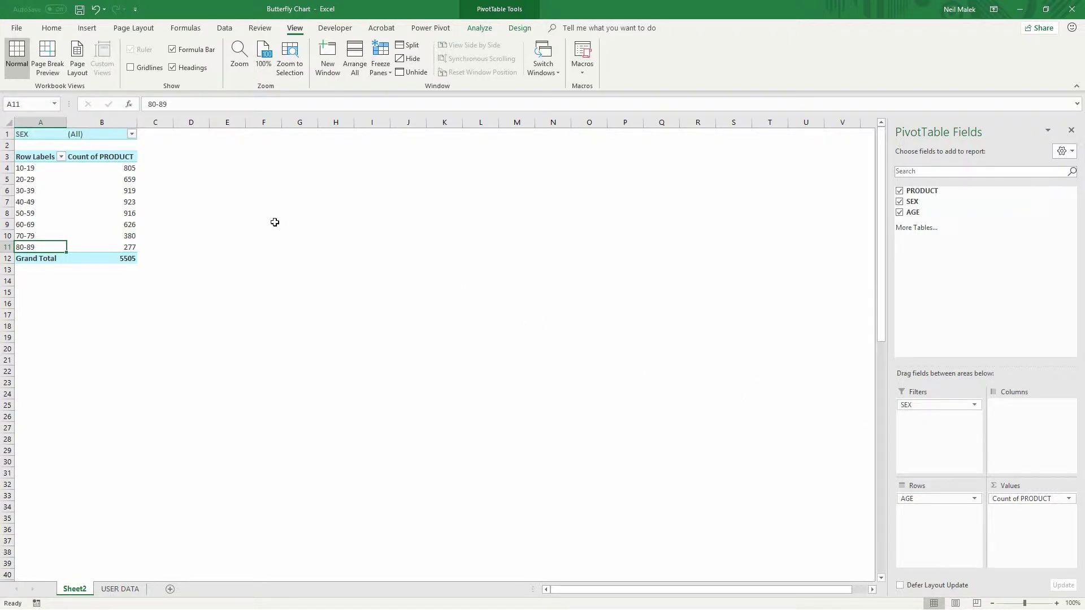
click(132, 135)
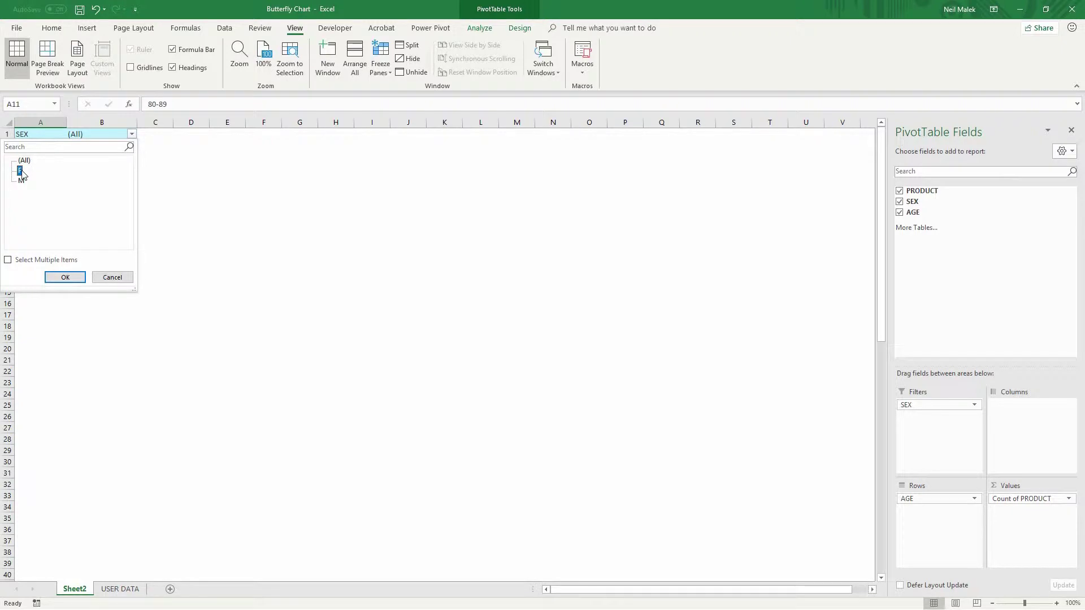
click(65, 277)
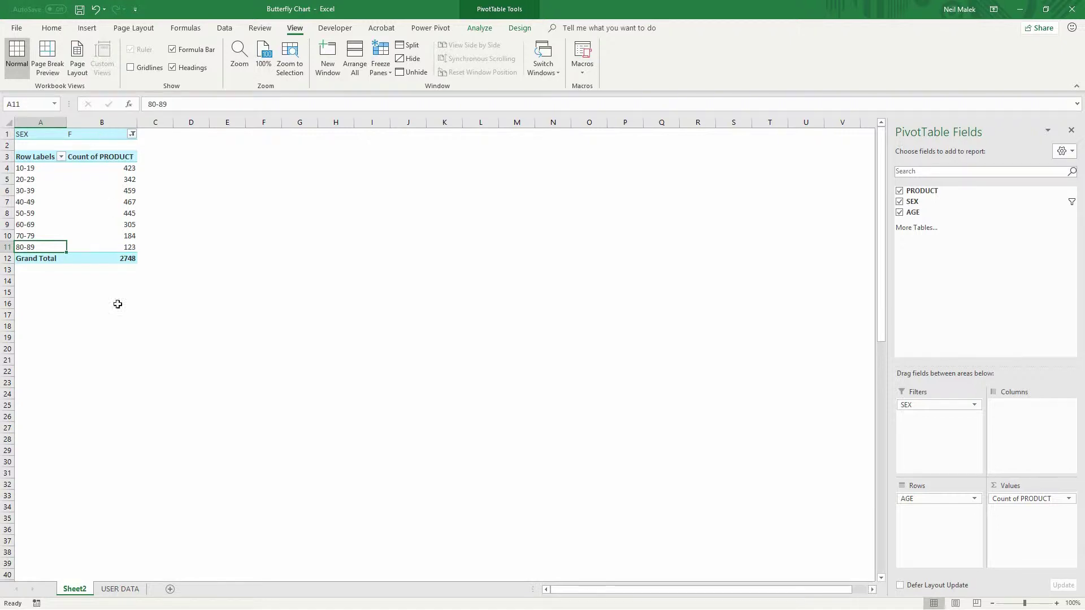
click(132, 590)
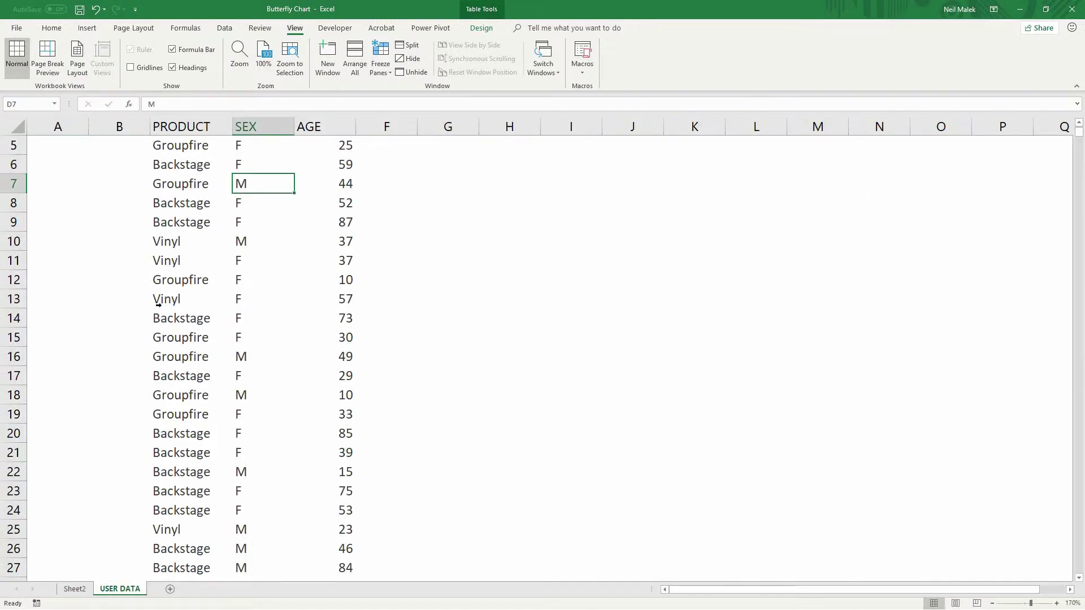
- Insert a second PivotTable from Table1 on the existing worksheet at Sheet2!$A$20
scroll(158, 305, up, 2)
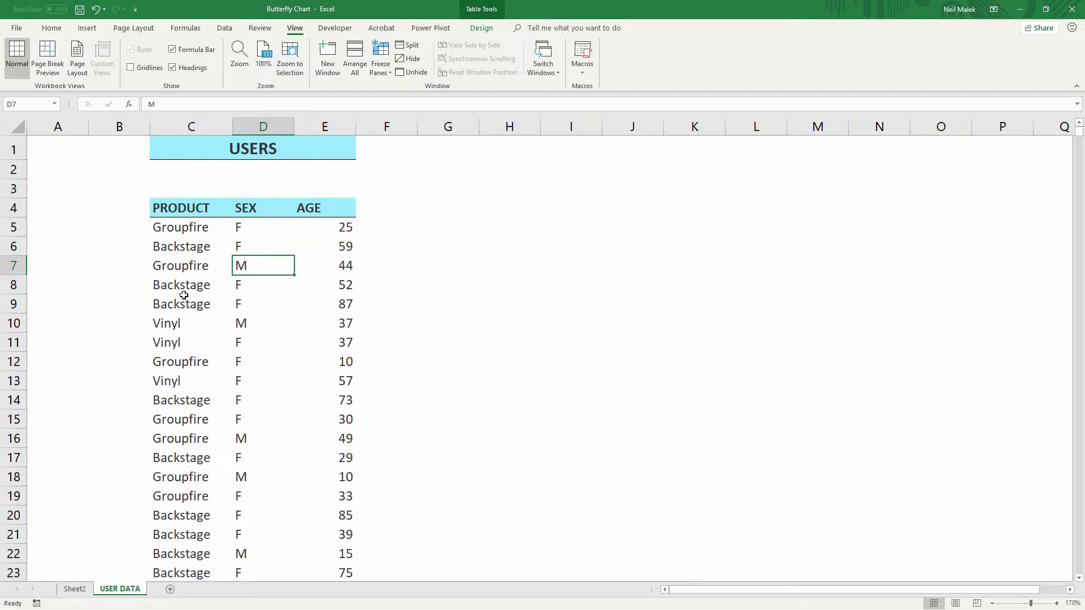
click(85, 28)
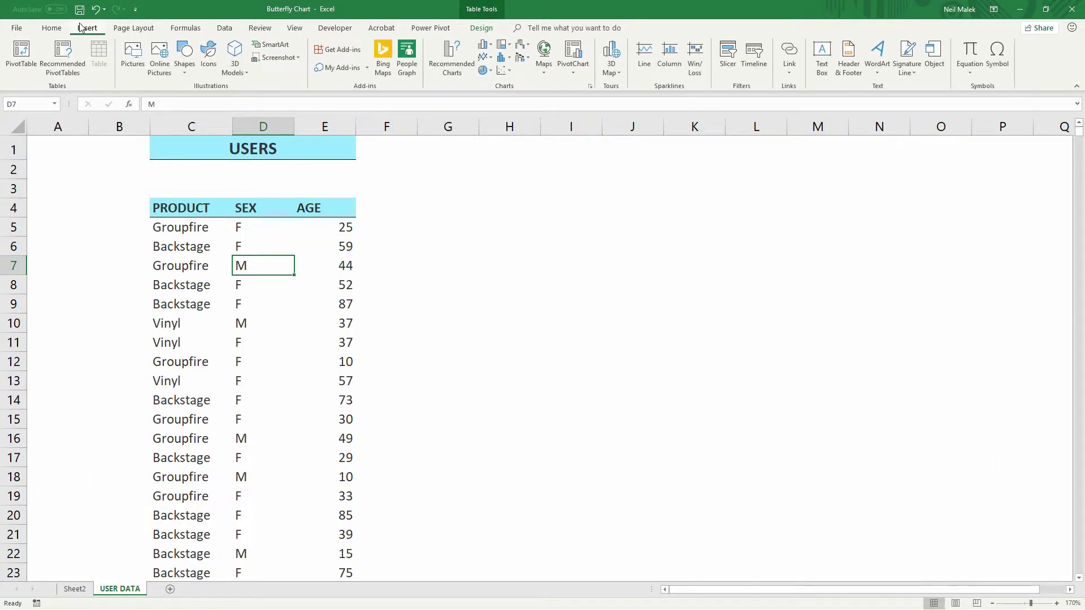
click(21, 57)
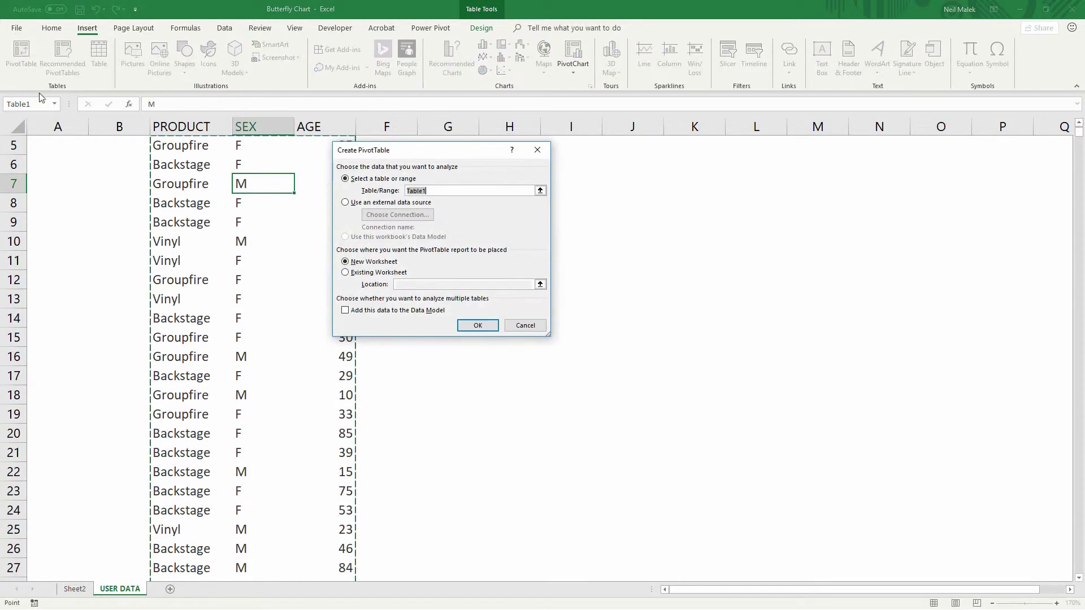
click(346, 272)
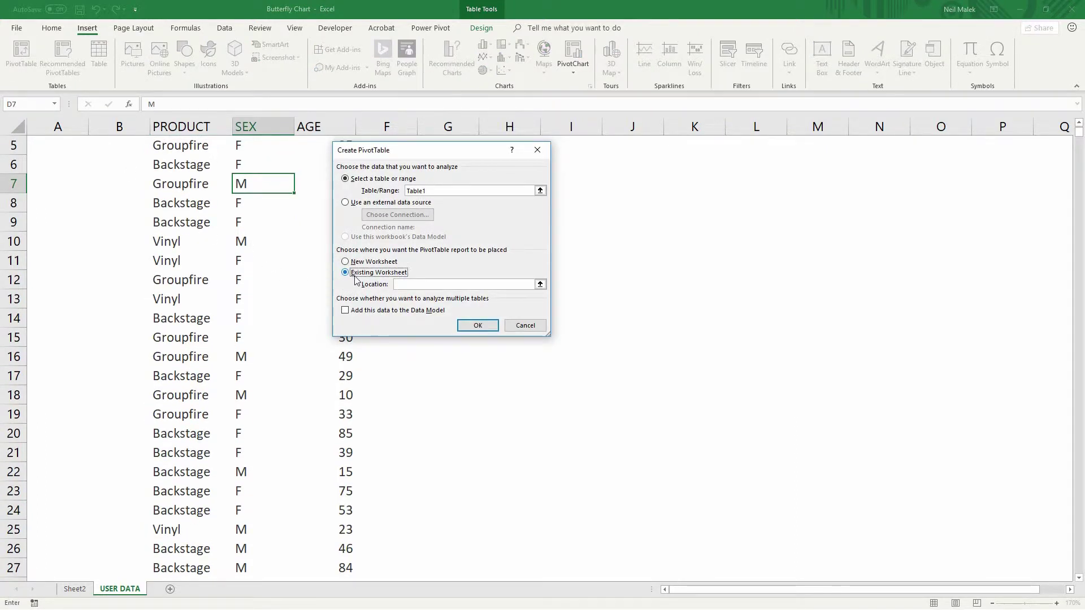
click(532, 284)
click(74, 590)
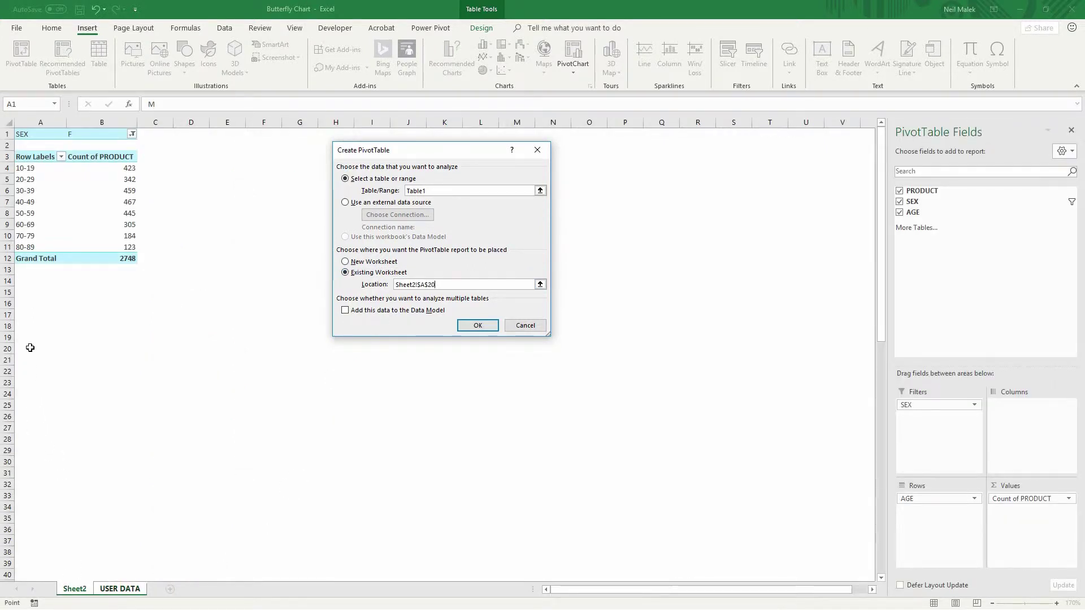
click(483, 326)
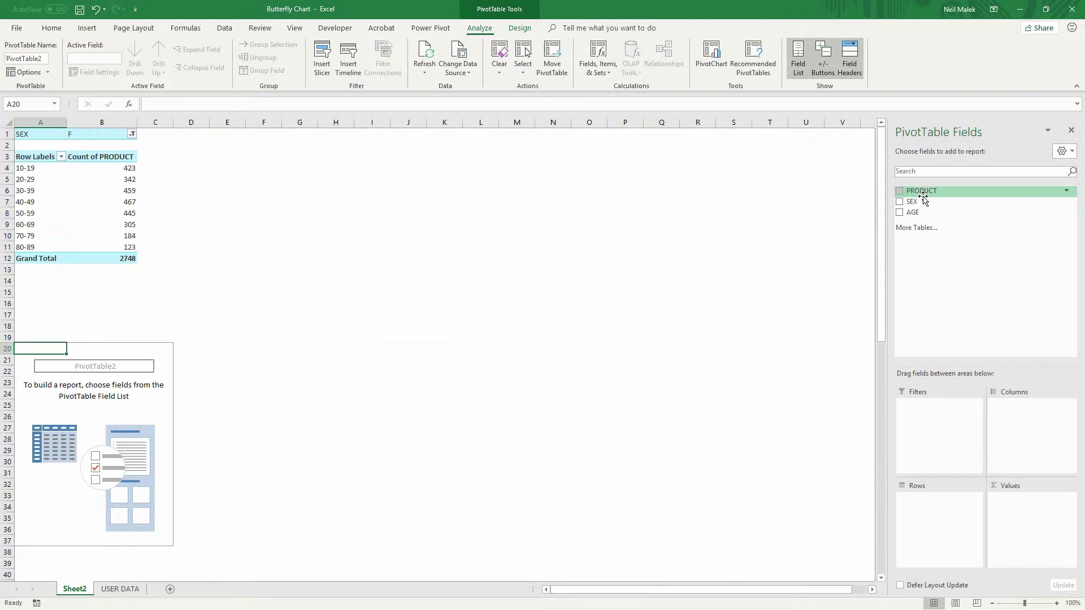
- In the second pivot, count PRODUCT by age band and filter SEX to M
drag(919, 191, 1042, 525)
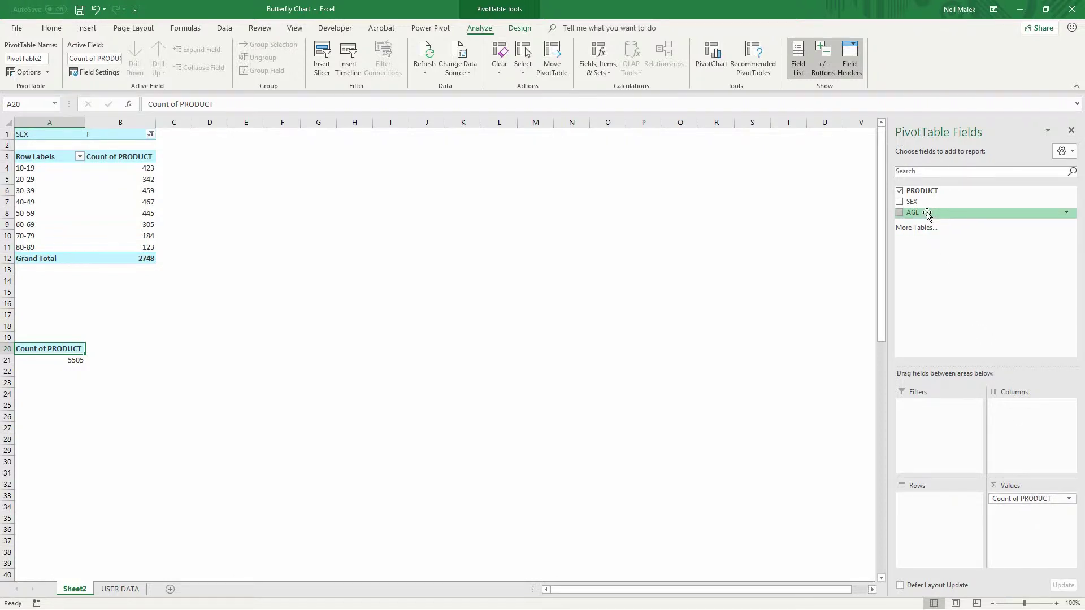
drag(928, 213, 939, 506)
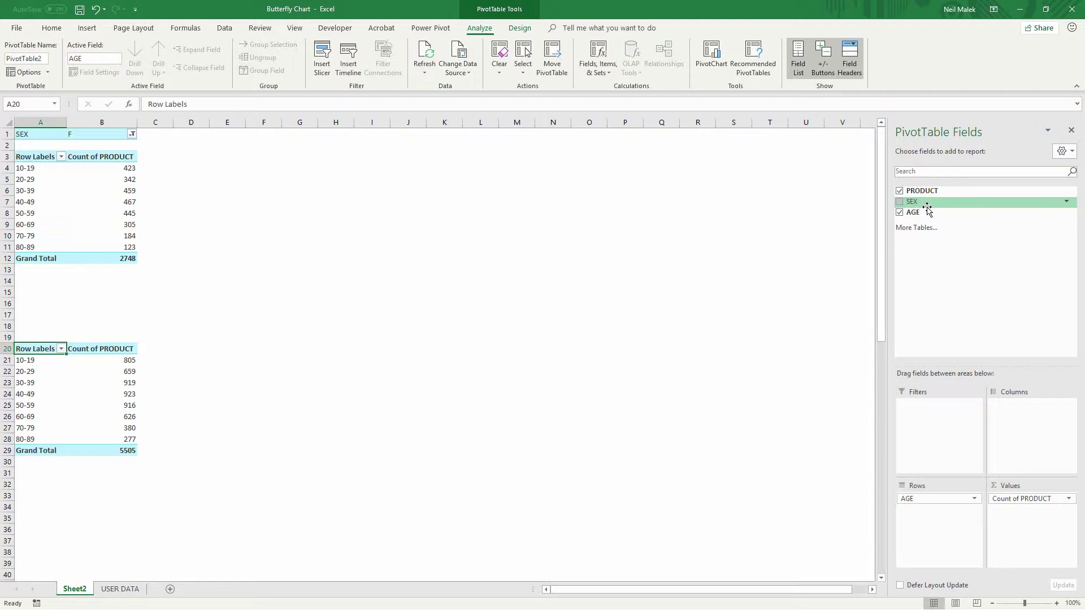
drag(932, 207, 954, 413)
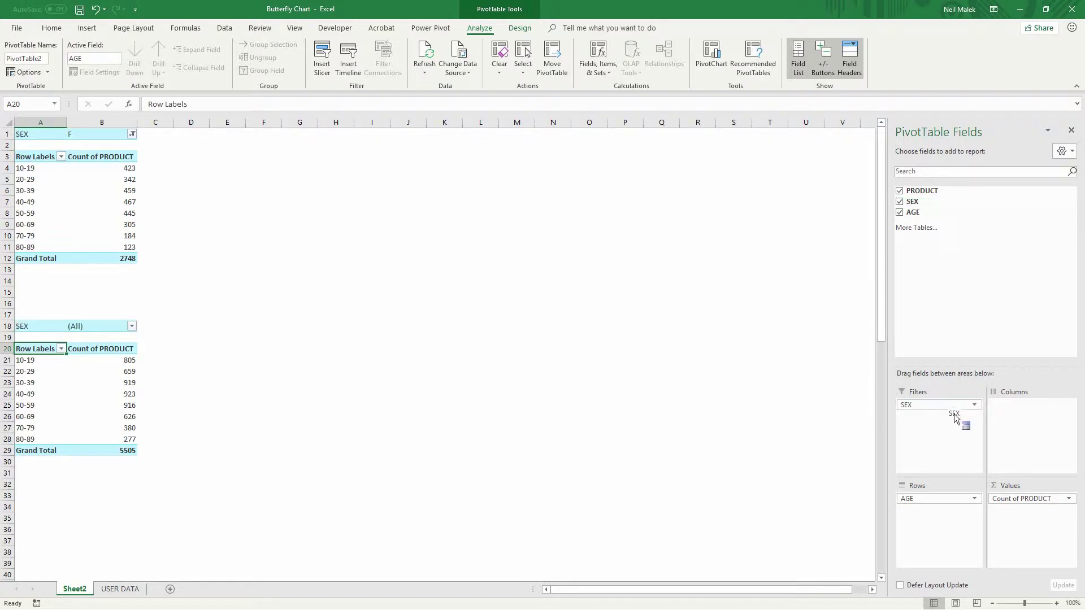
click(131, 326)
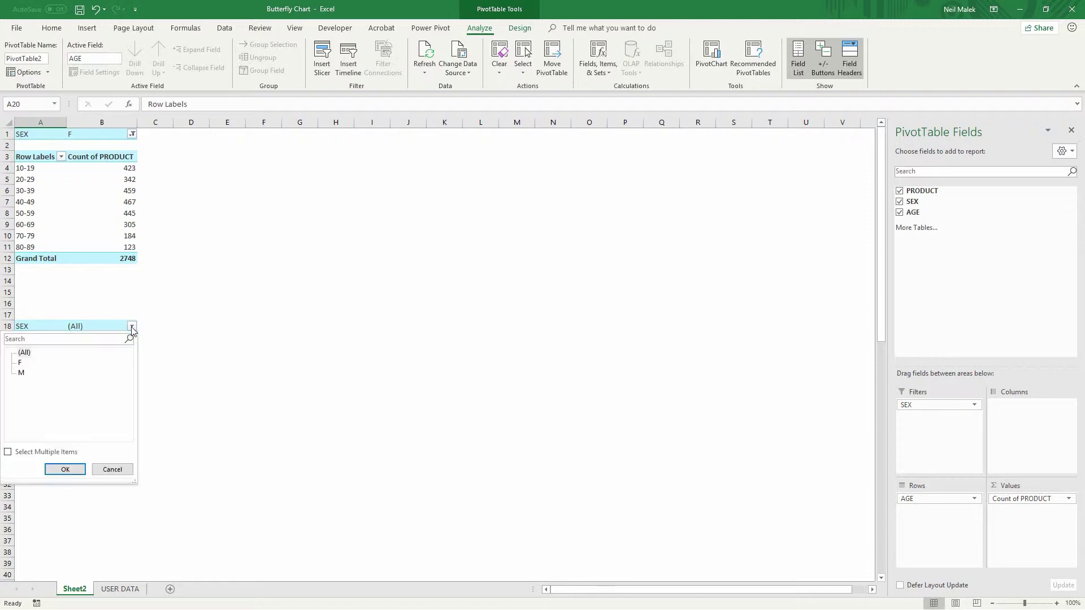
click(22, 373)
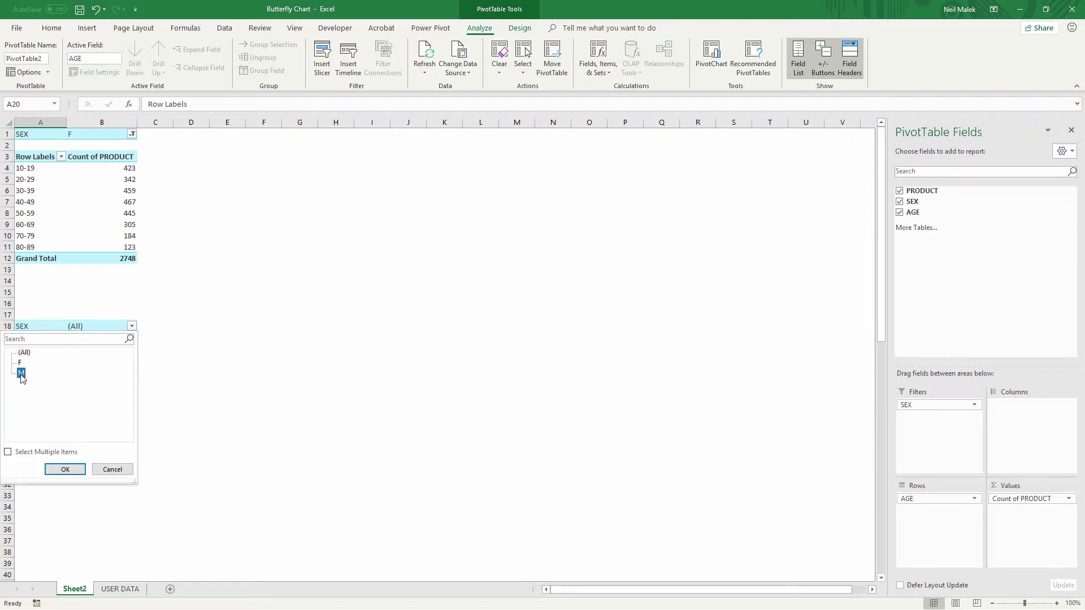
click(61, 469)
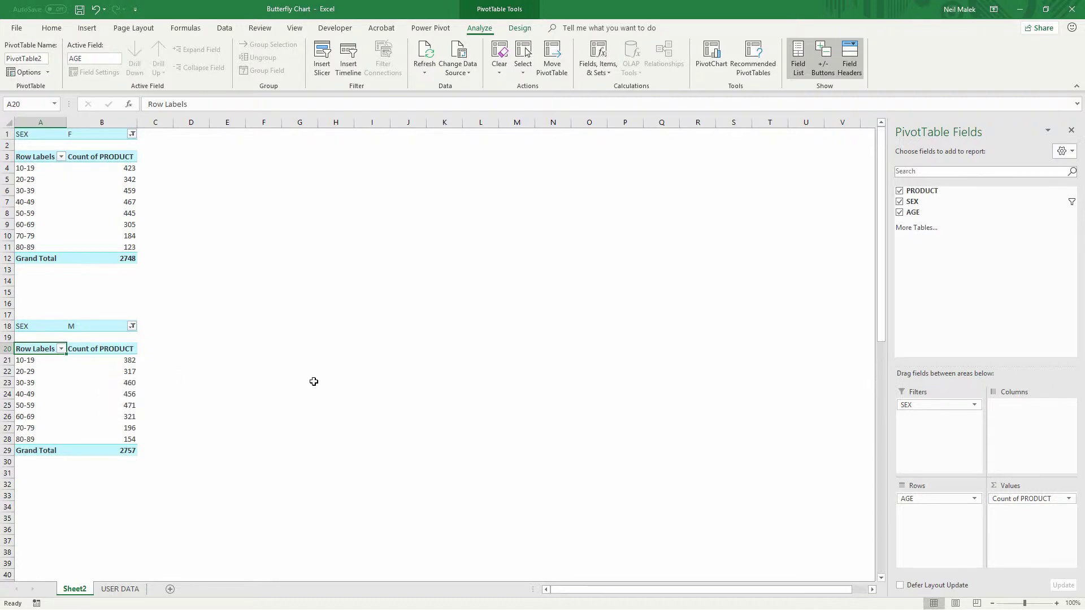
click(113, 382)
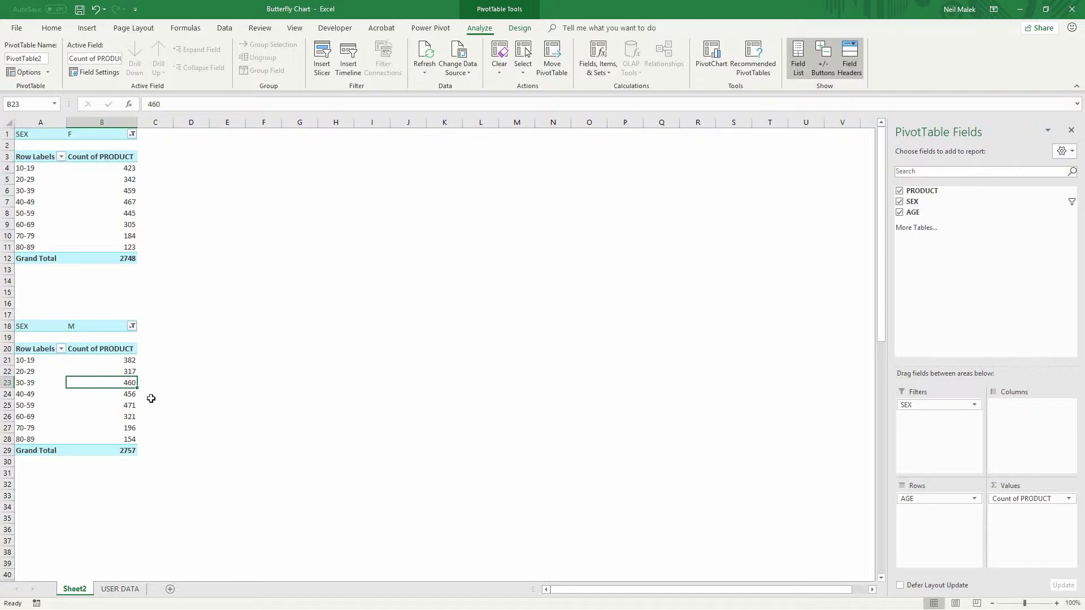
click(117, 191)
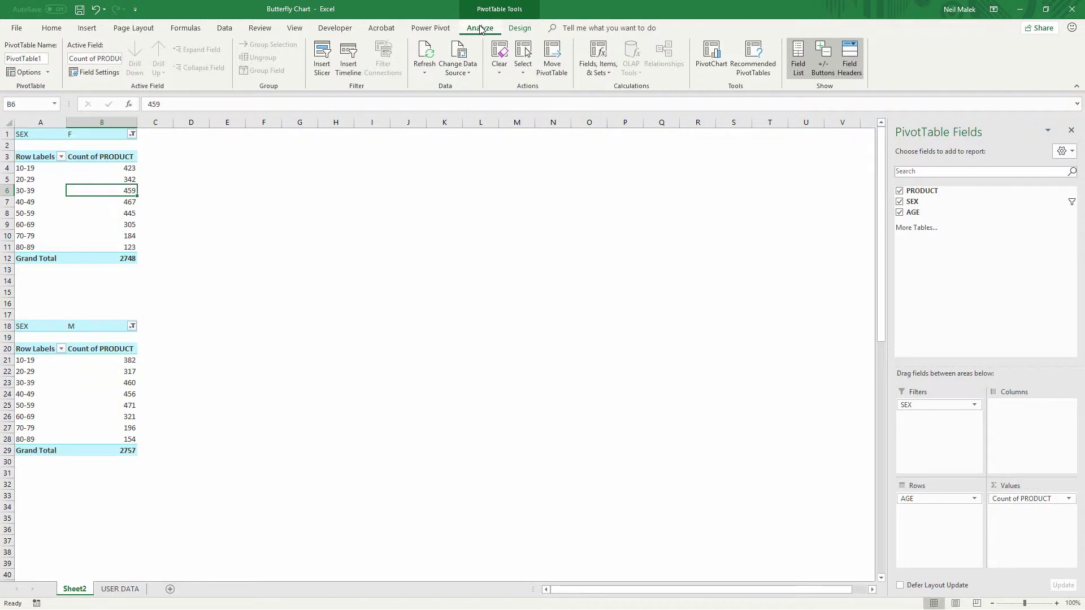
- Insert a clustered bar PivotChart from the female pivot, with age categories in reverse order
click(706, 72)
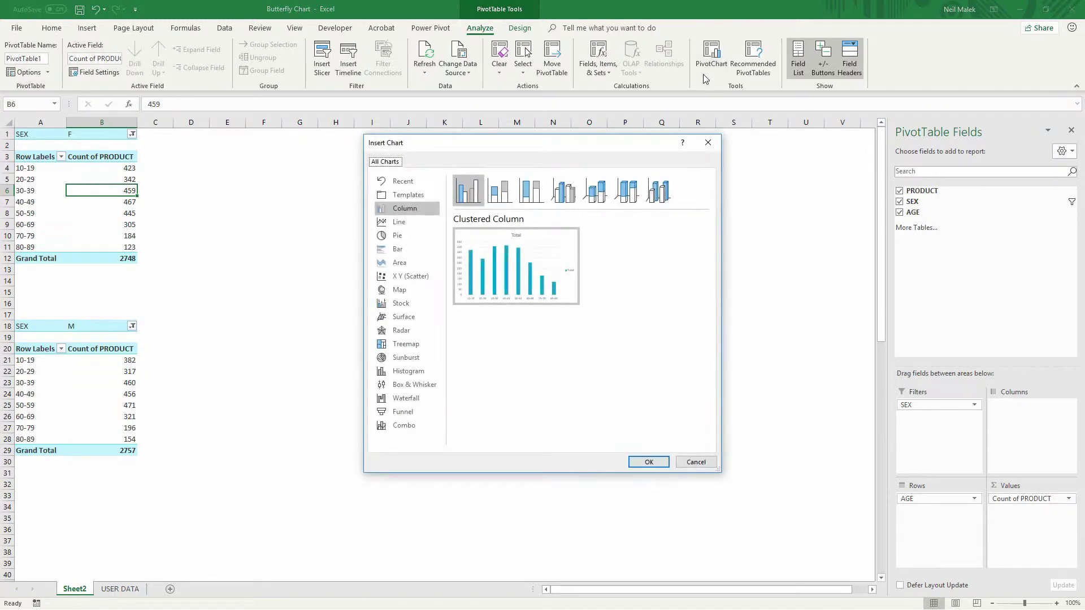
click(400, 253)
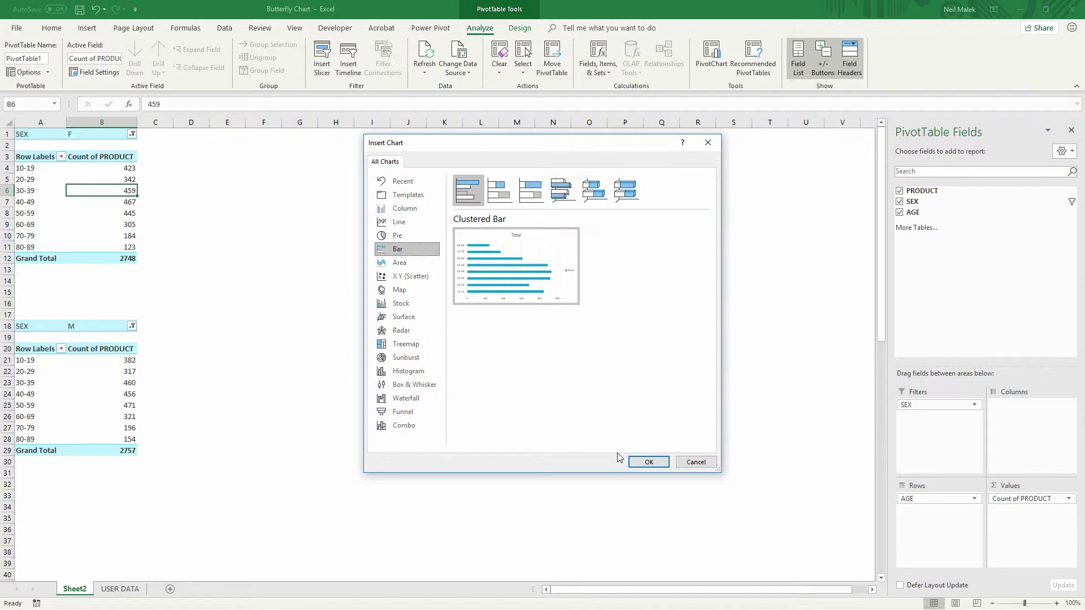
click(649, 462)
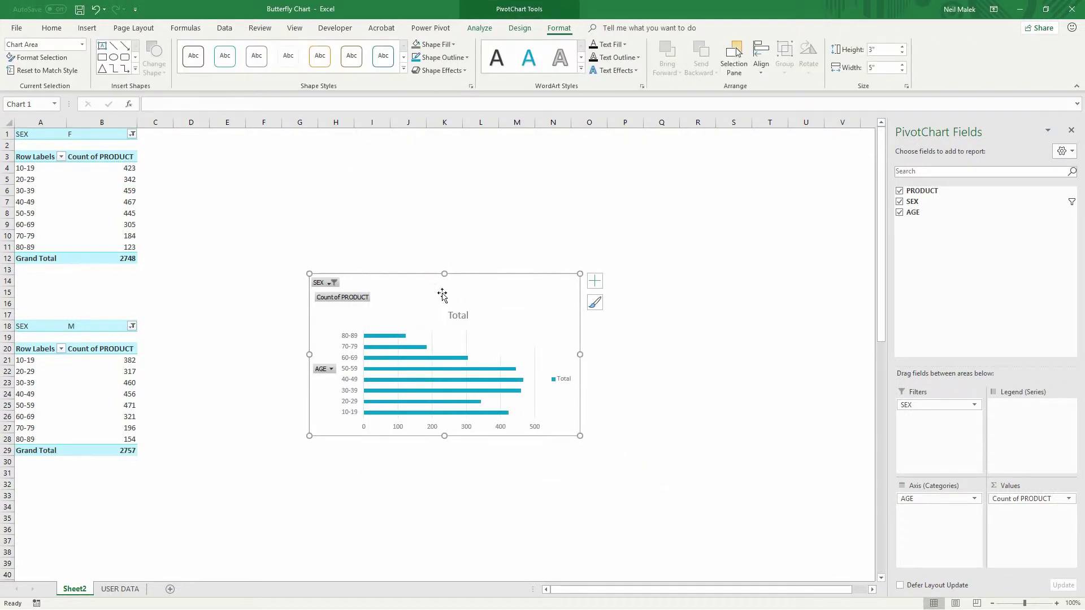
drag(426, 274, 576, 174)
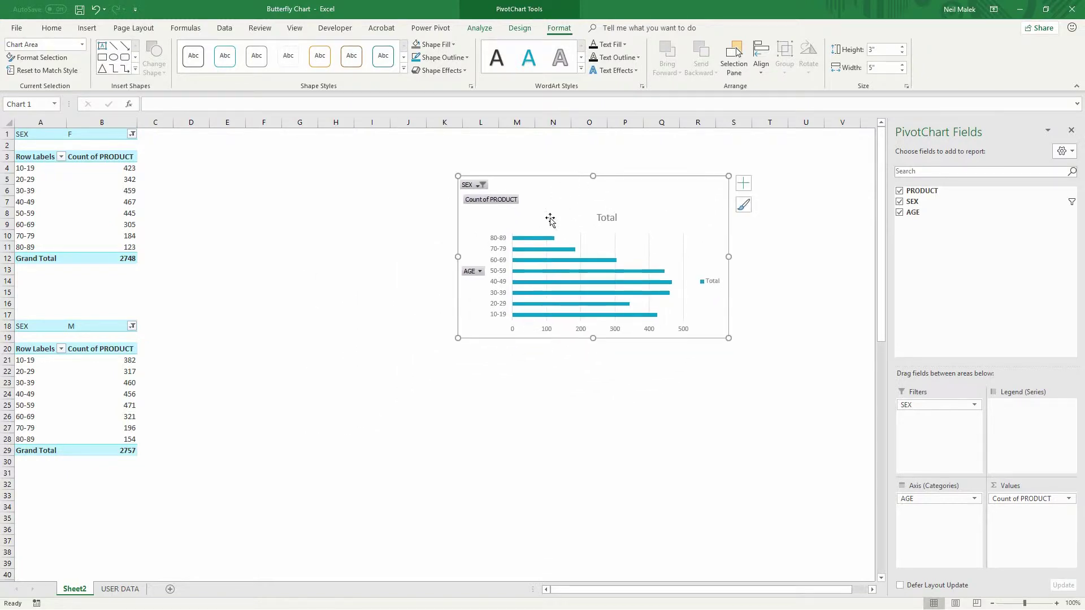
click(495, 294)
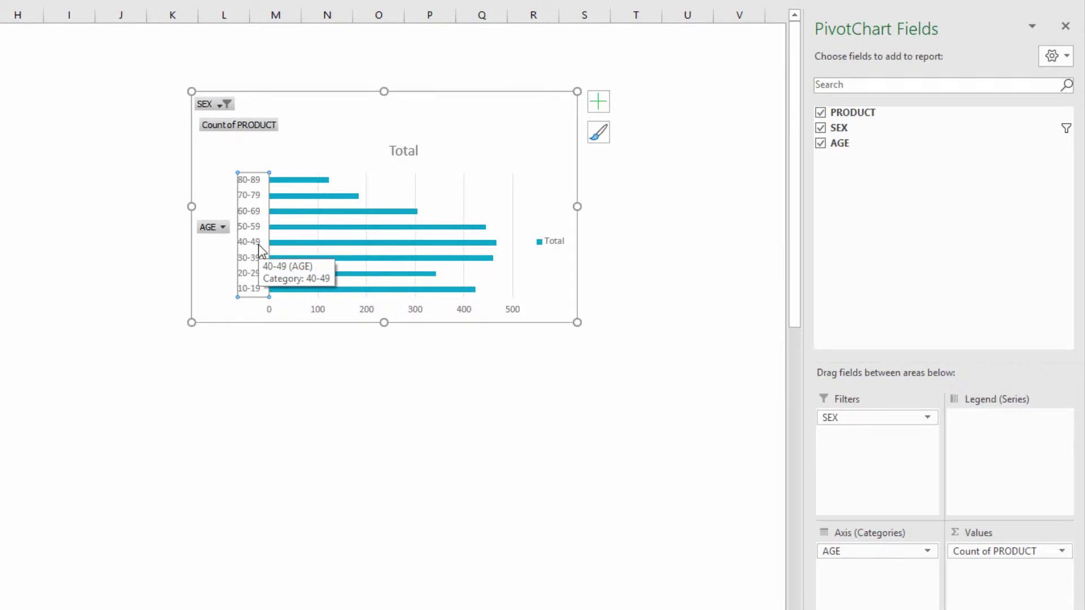
double_click(260, 249)
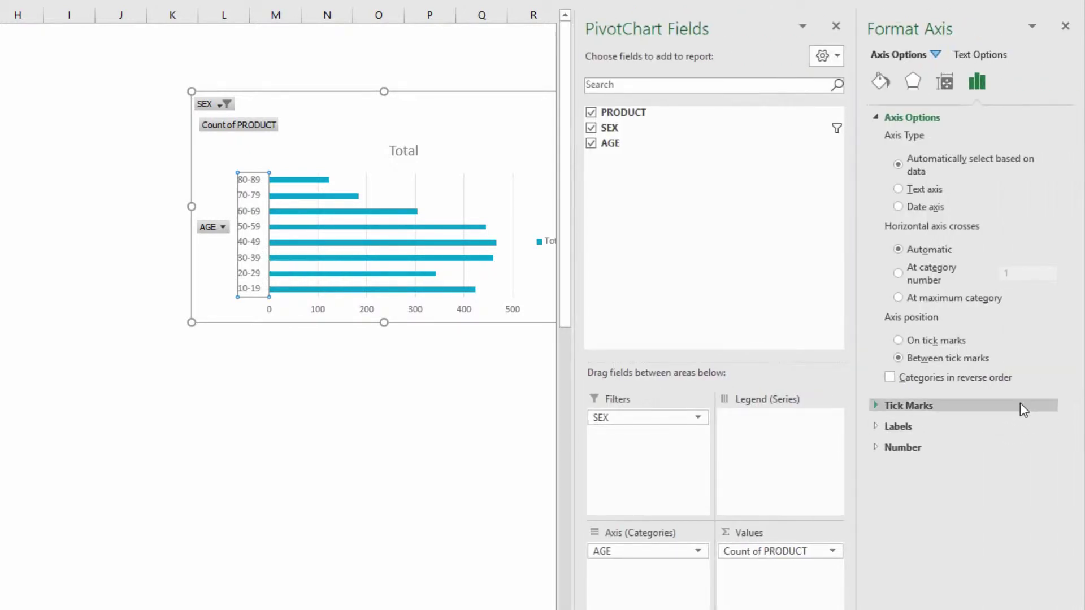
click(985, 375)
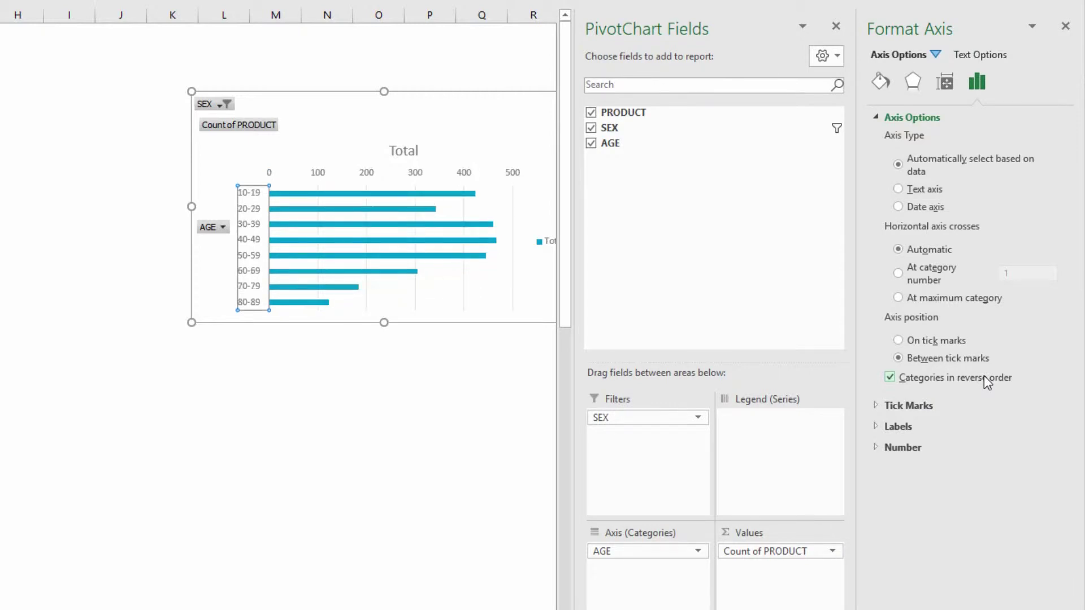
- Delete the chart's Total title, legend and age axis, and shift the chart left
click(412, 153)
click(396, 170)
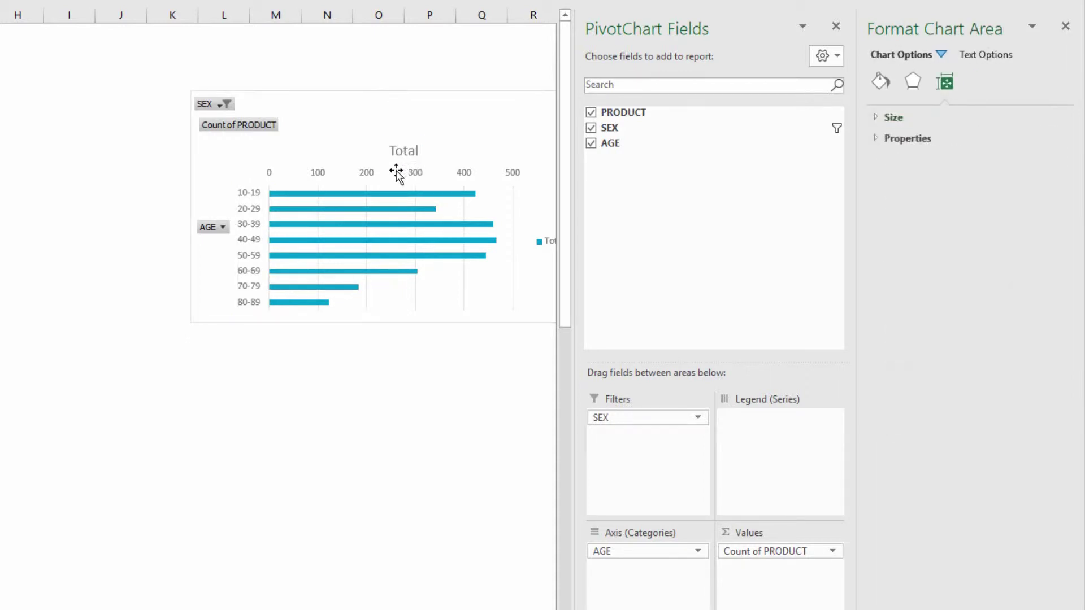
key(Delete)
click(363, 148)
click(355, 188)
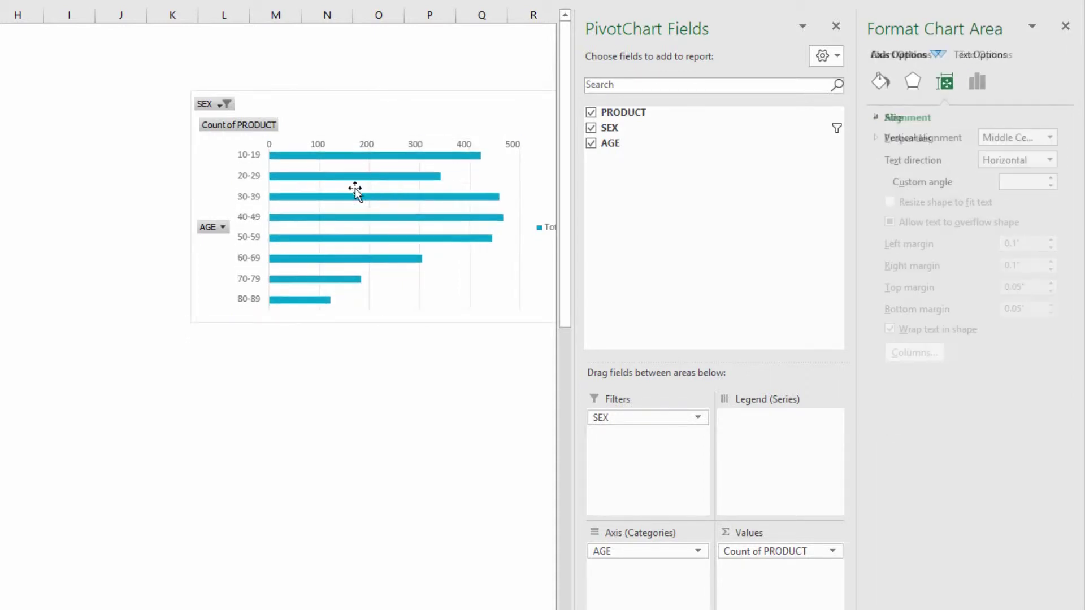
click(544, 228)
key(Delete)
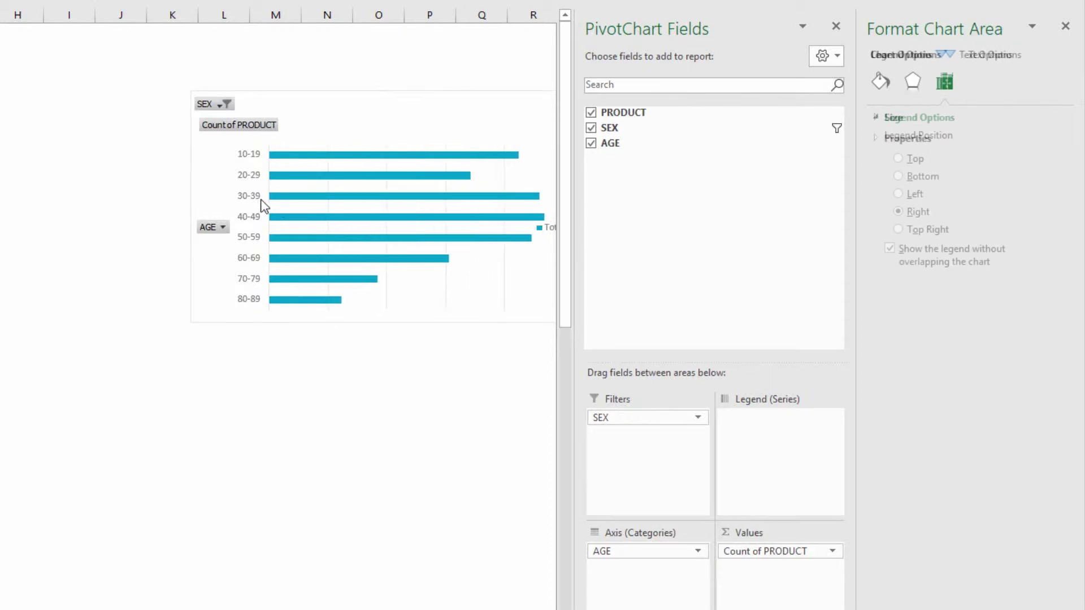
click(248, 194)
key(Delete)
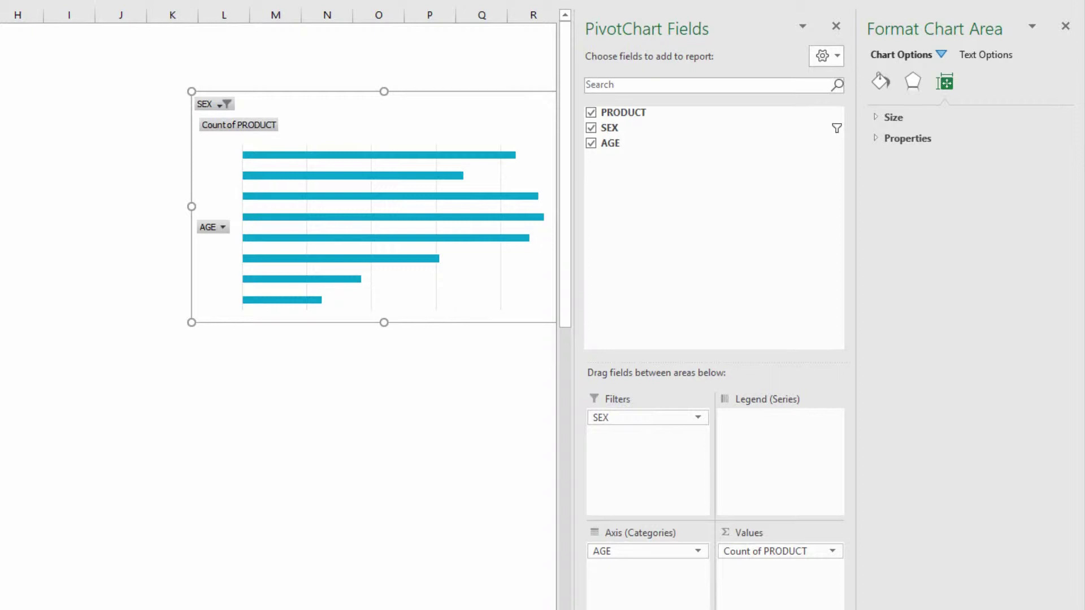
mouse_move(349, 66)
mouse_down()
mouse_move(337, 92)
mouse_move(271, 65)
mouse_up()
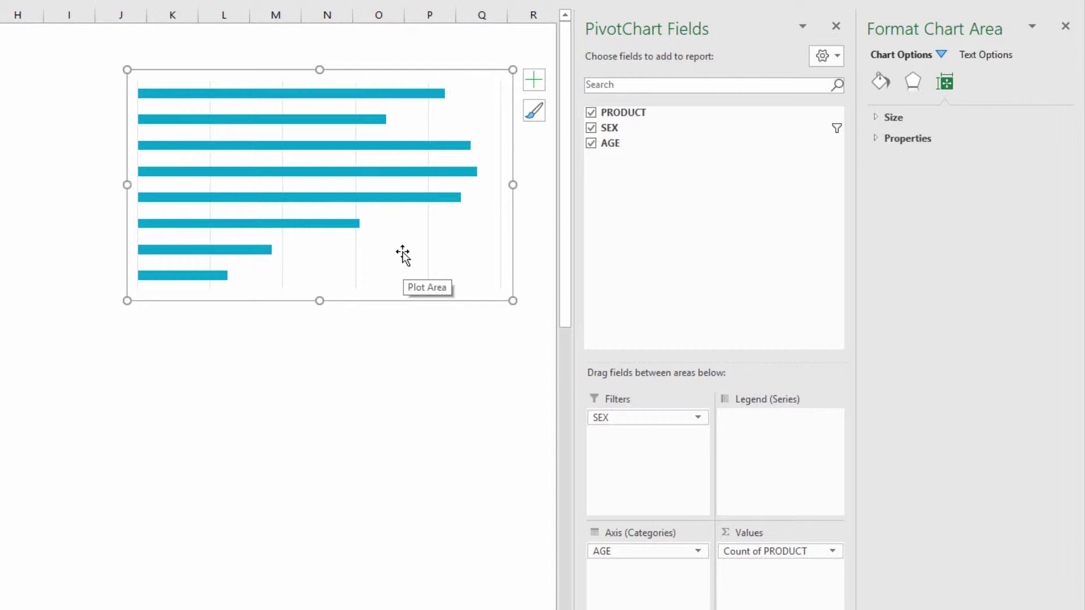
- Give the bar series a solid purple fill
click(299, 93)
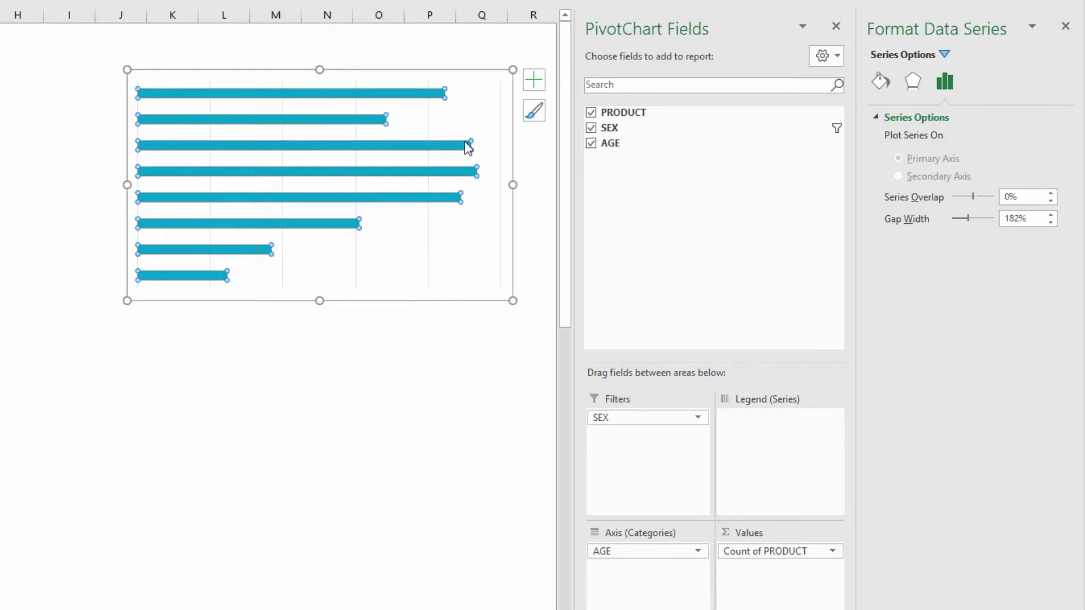
mouse_move(505, 152)
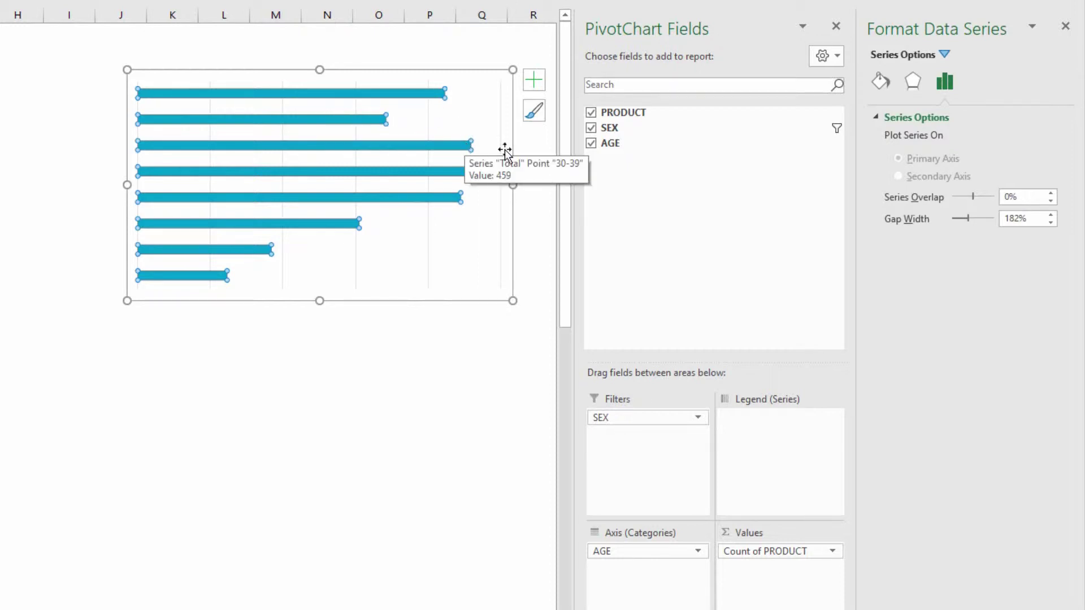
click(884, 90)
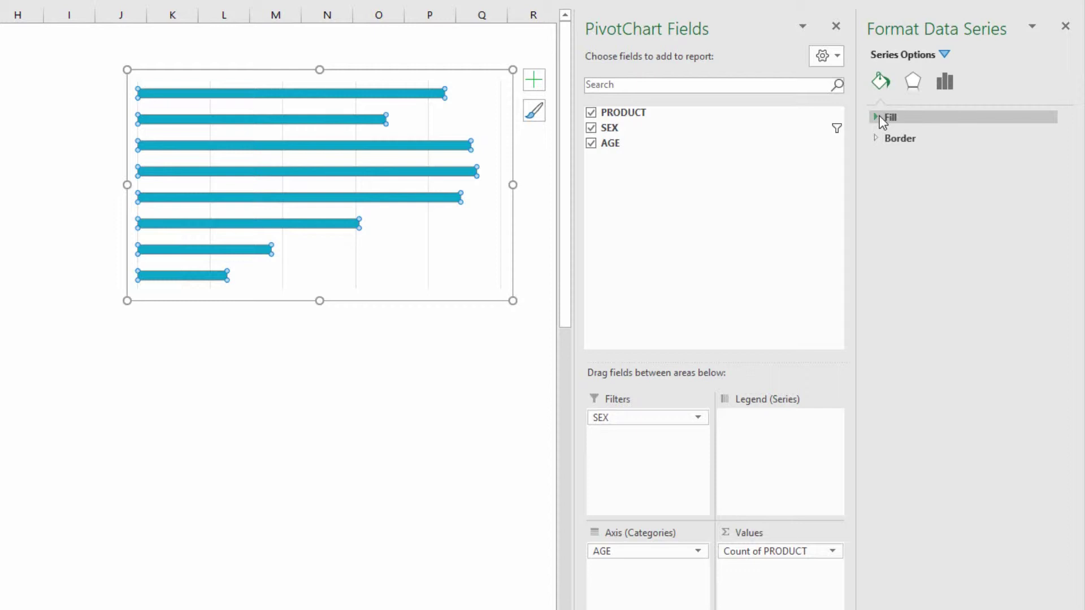
click(879, 116)
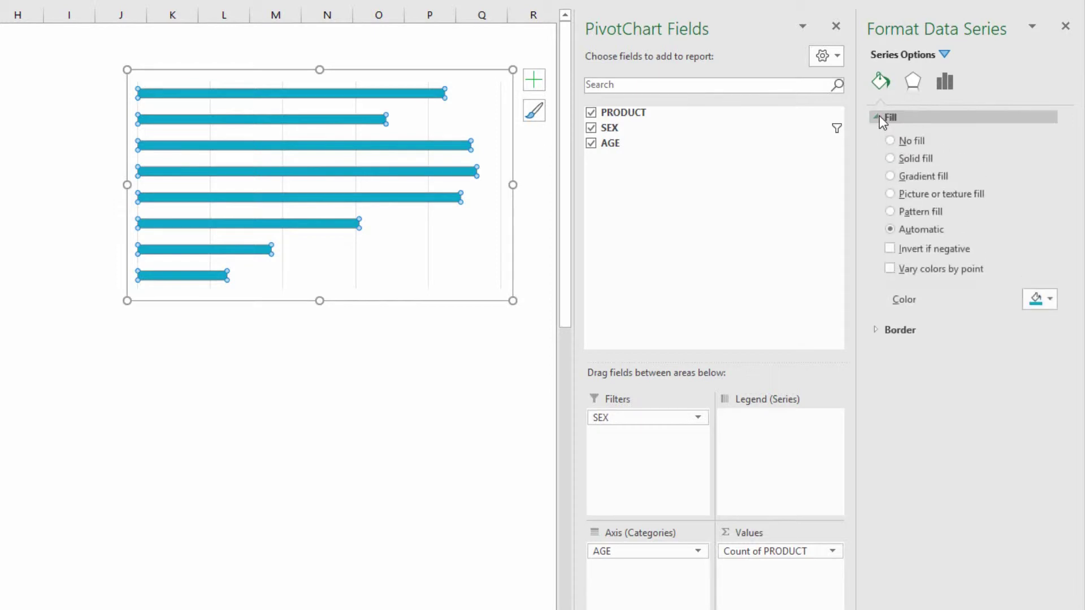
click(1051, 299)
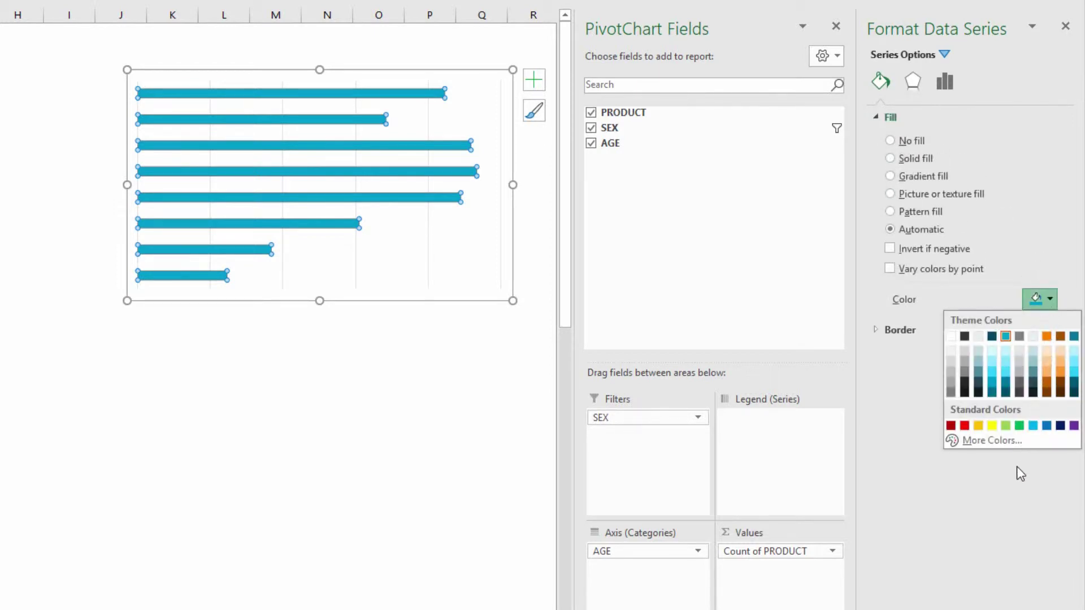
click(1073, 426)
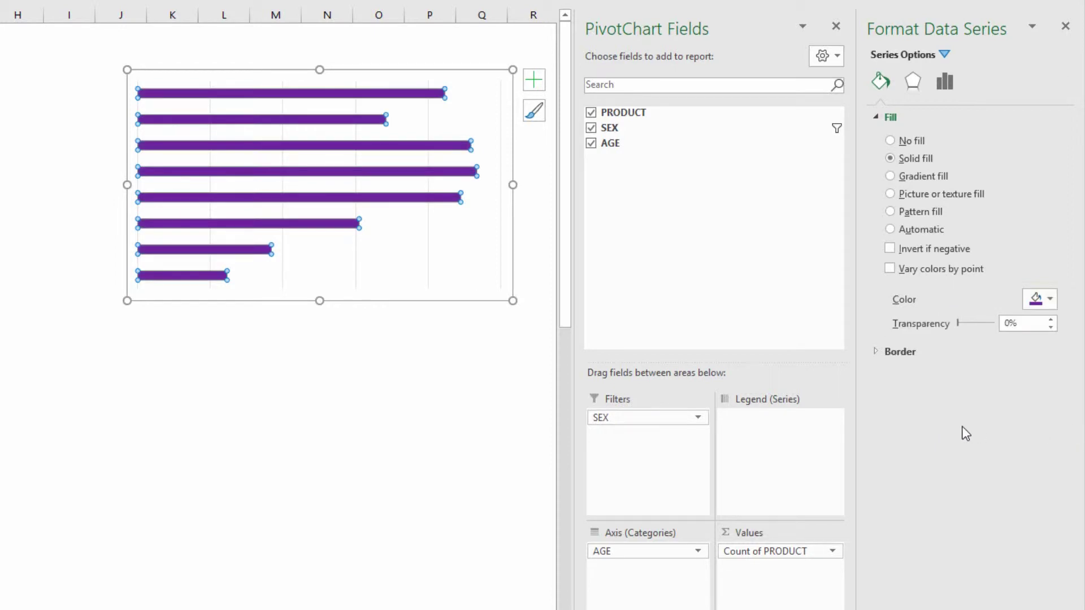
- Set the series gap width to 50% and make the chart narrower, shifted right
click(942, 82)
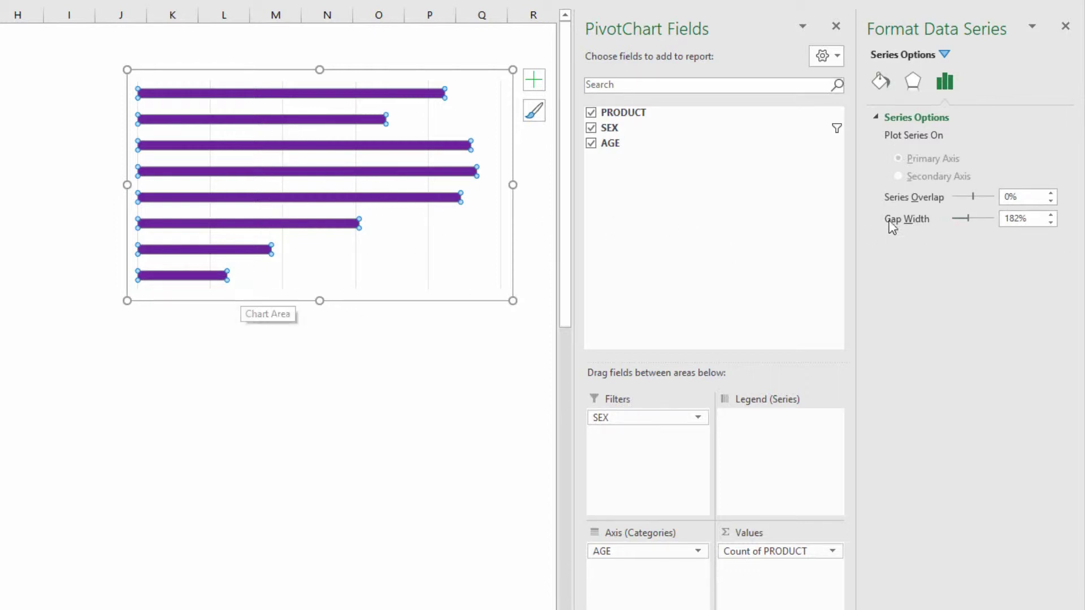
drag(1039, 217, 986, 221)
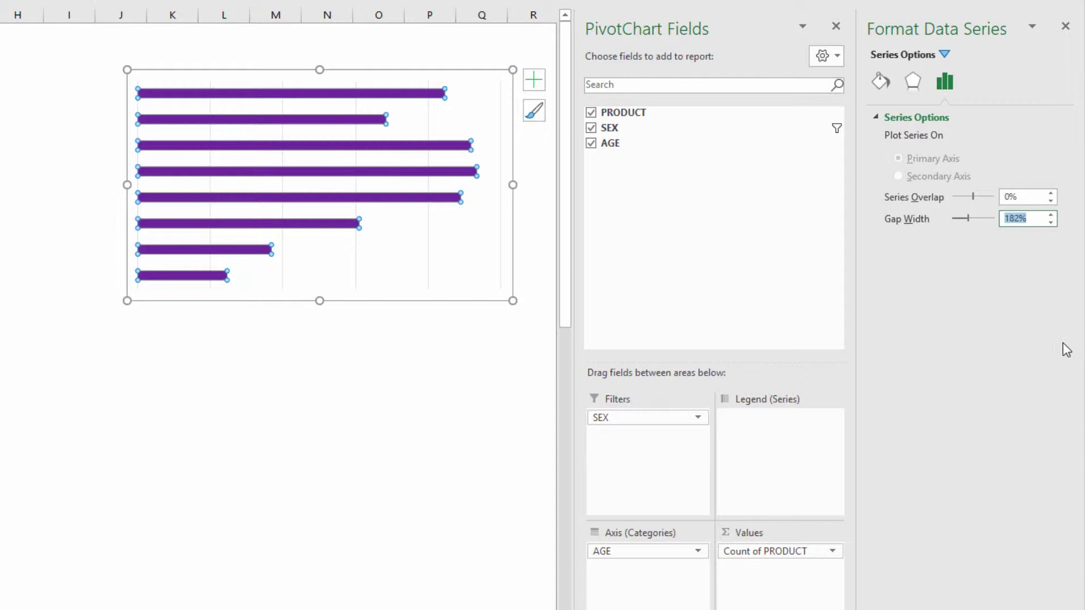
text(50)
key(Return)
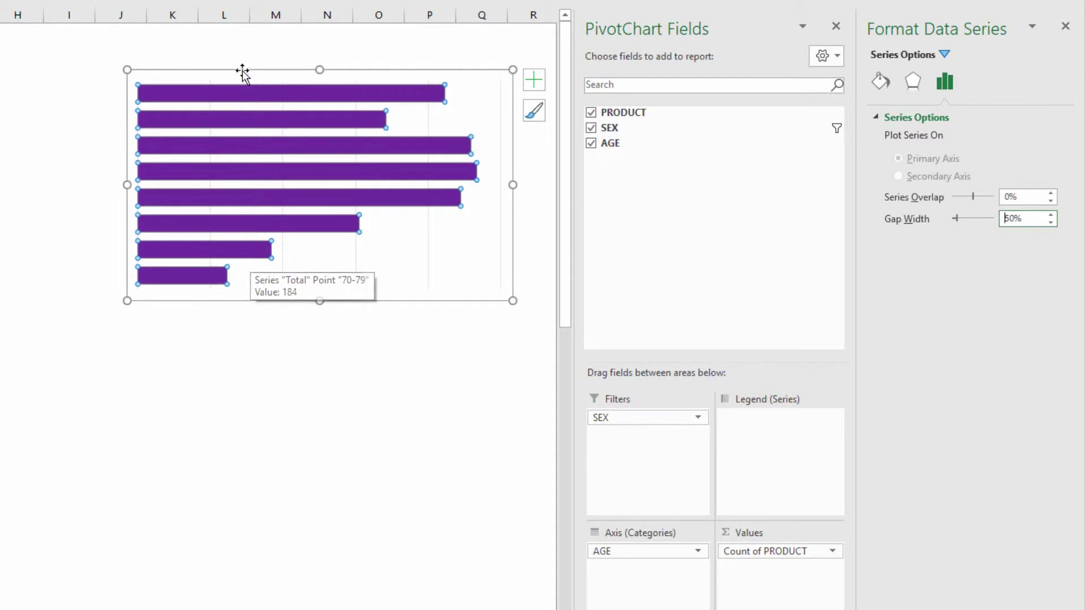
drag(235, 68, 257, 60)
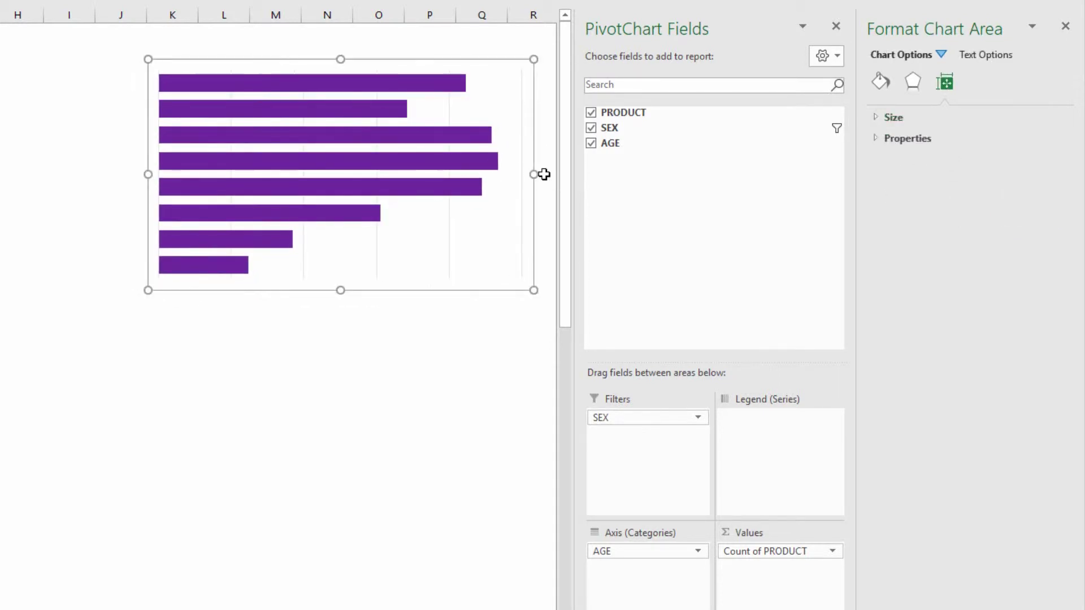
drag(533, 172, 384, 170)
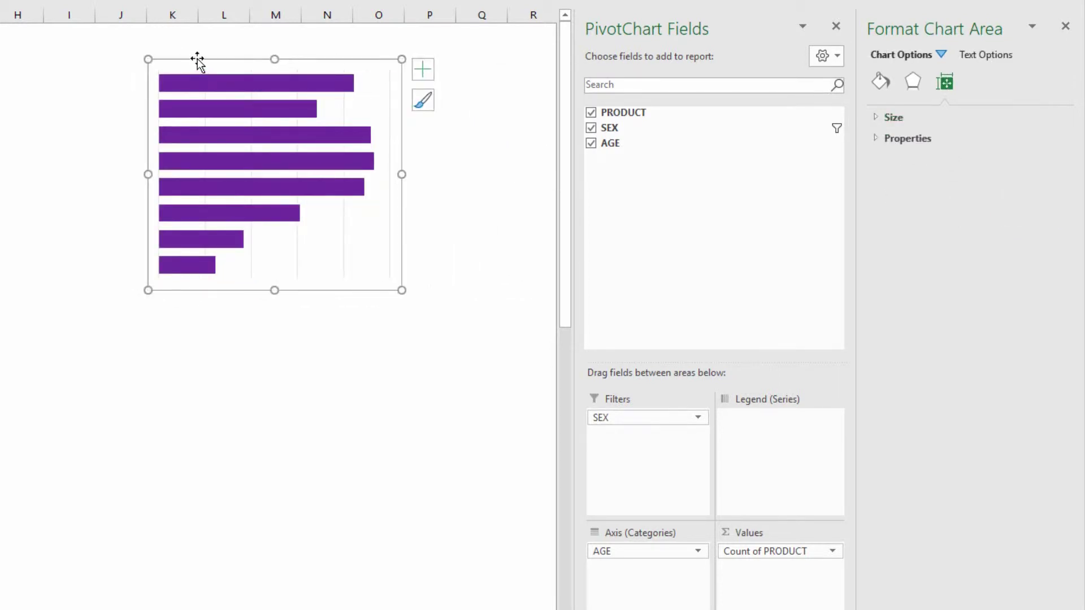
drag(199, 60, 274, 65)
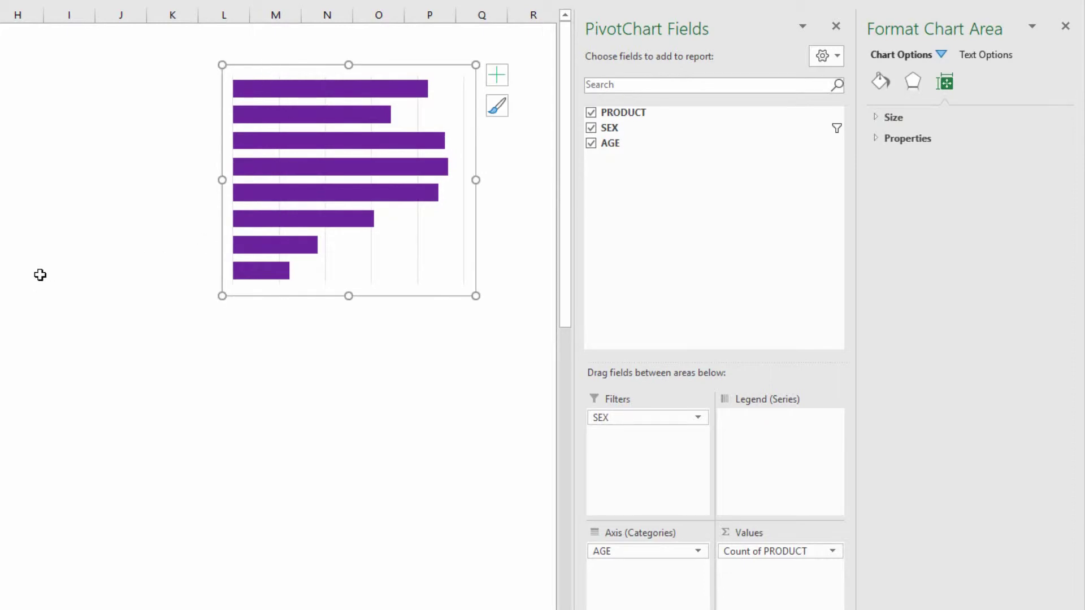
key(Escape)
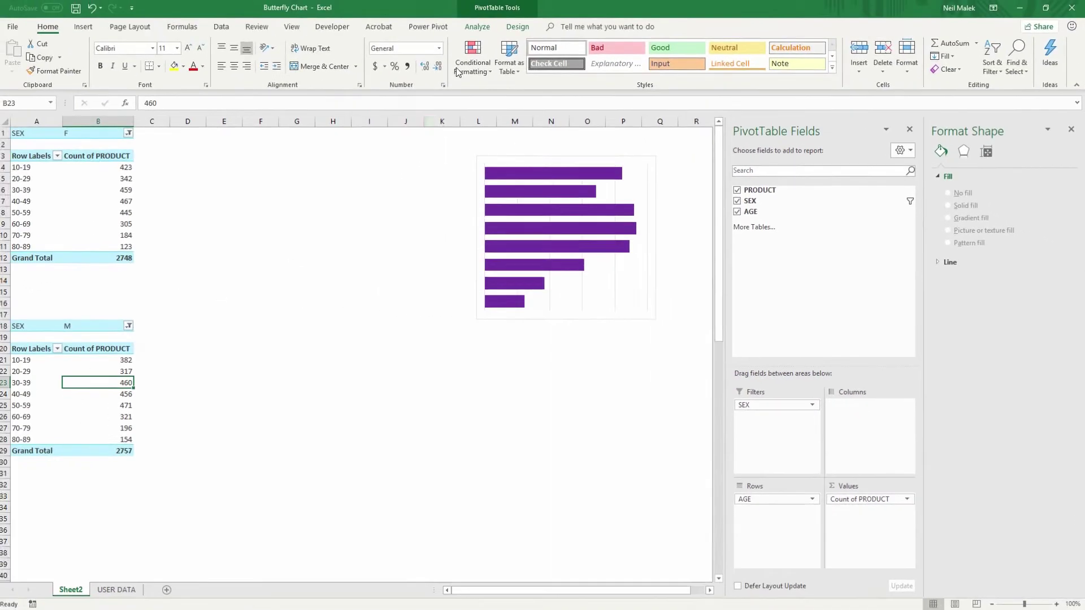
- Insert a clustered bar PivotChart from the male pivot table
click(472, 28)
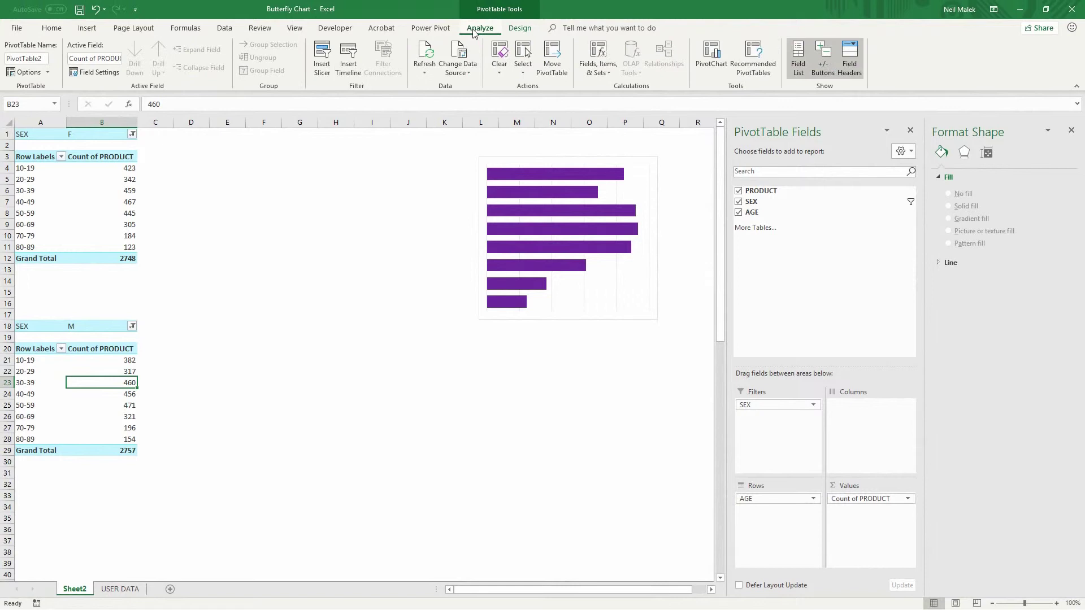
click(701, 63)
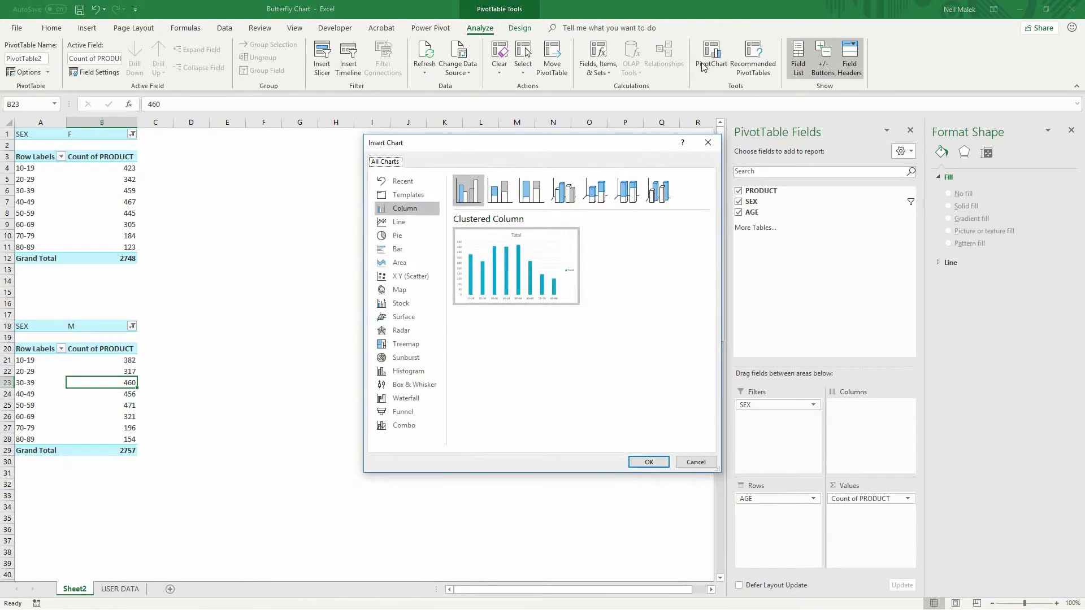
click(410, 249)
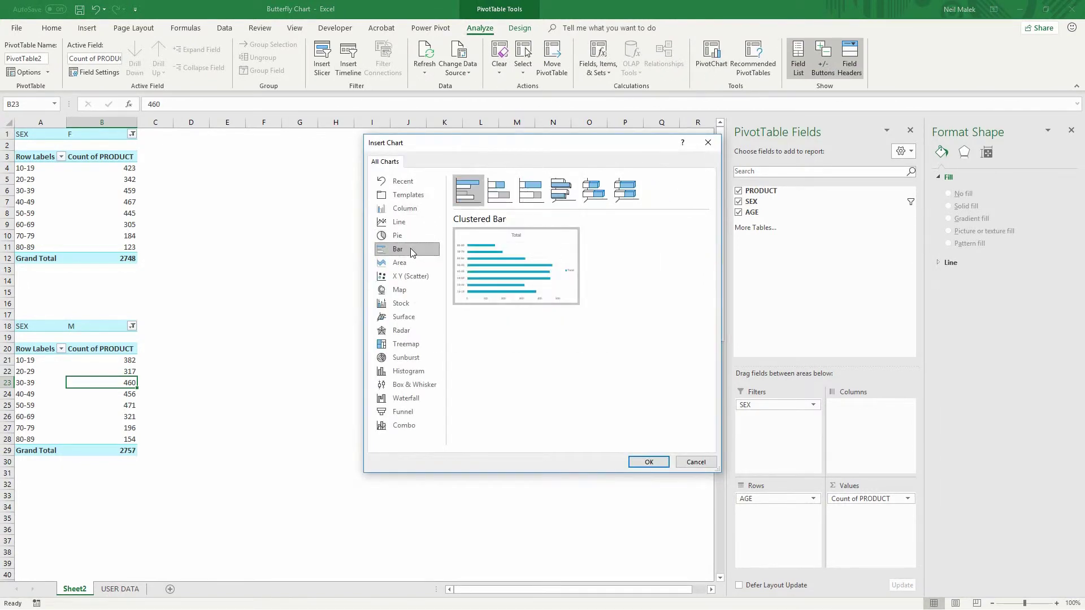
click(648, 462)
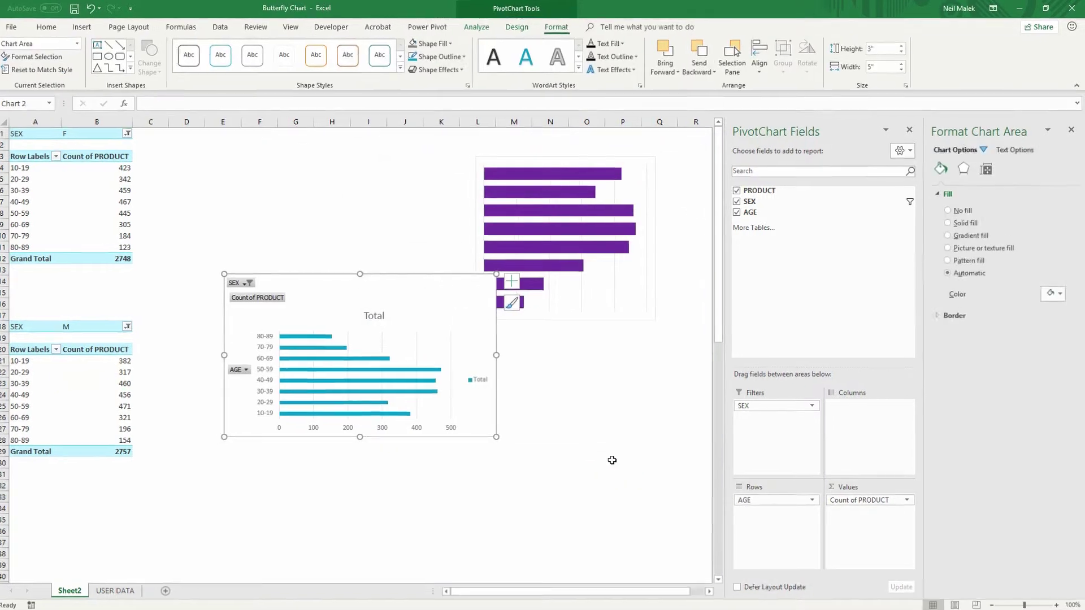
- Set the new chart's age axis to categories in reverse order
click(56, 373)
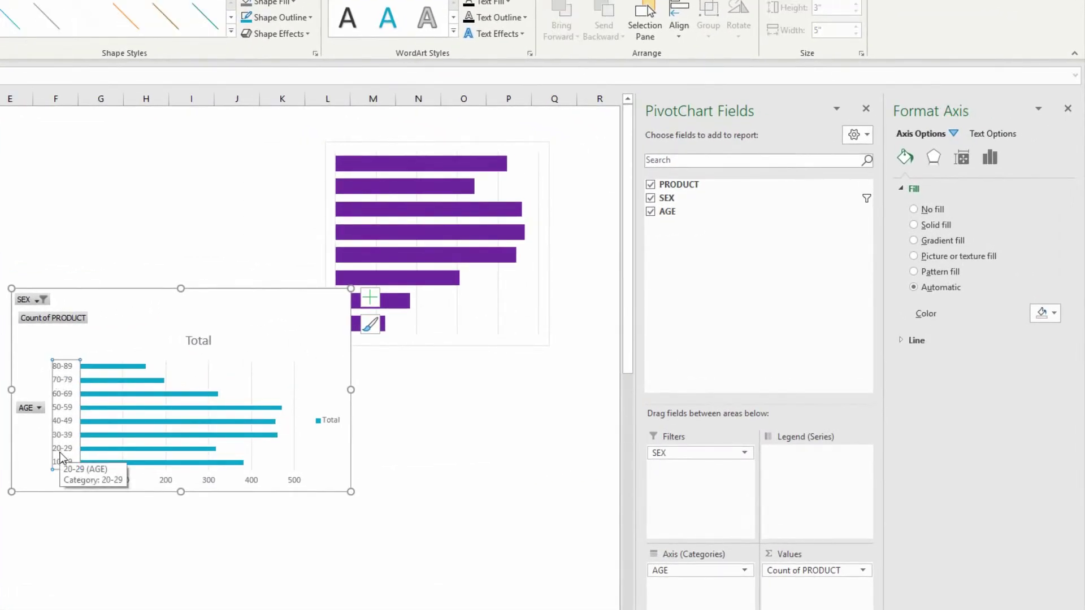
click(994, 161)
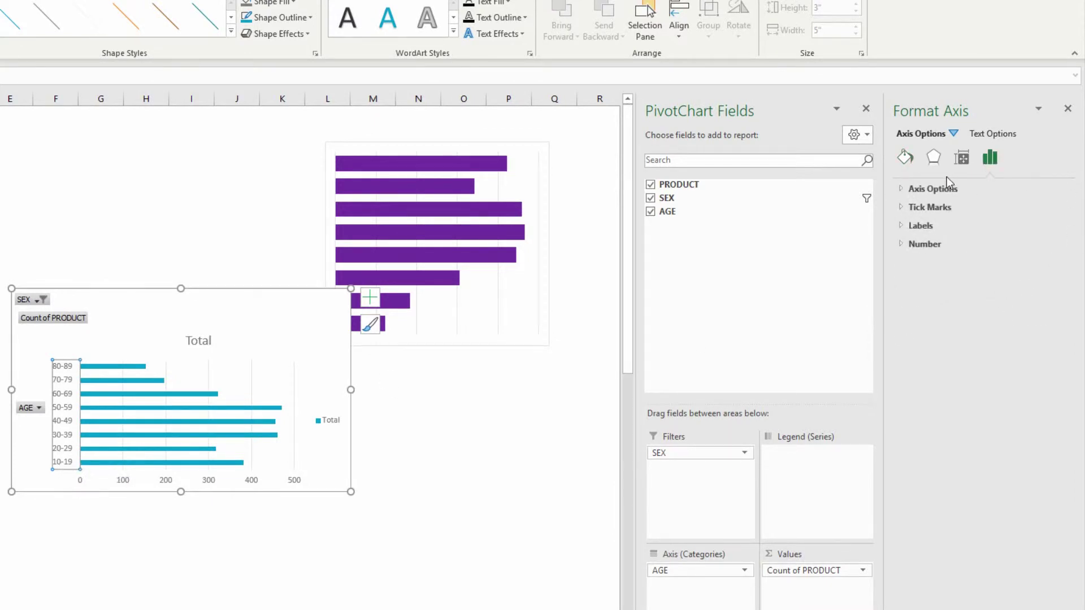
click(906, 192)
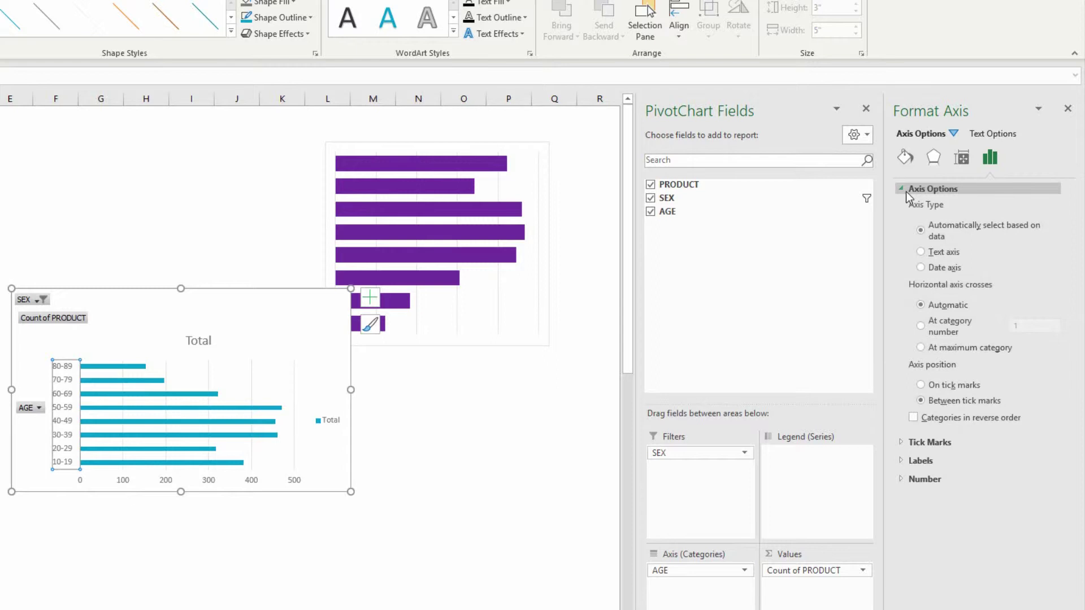
click(943, 419)
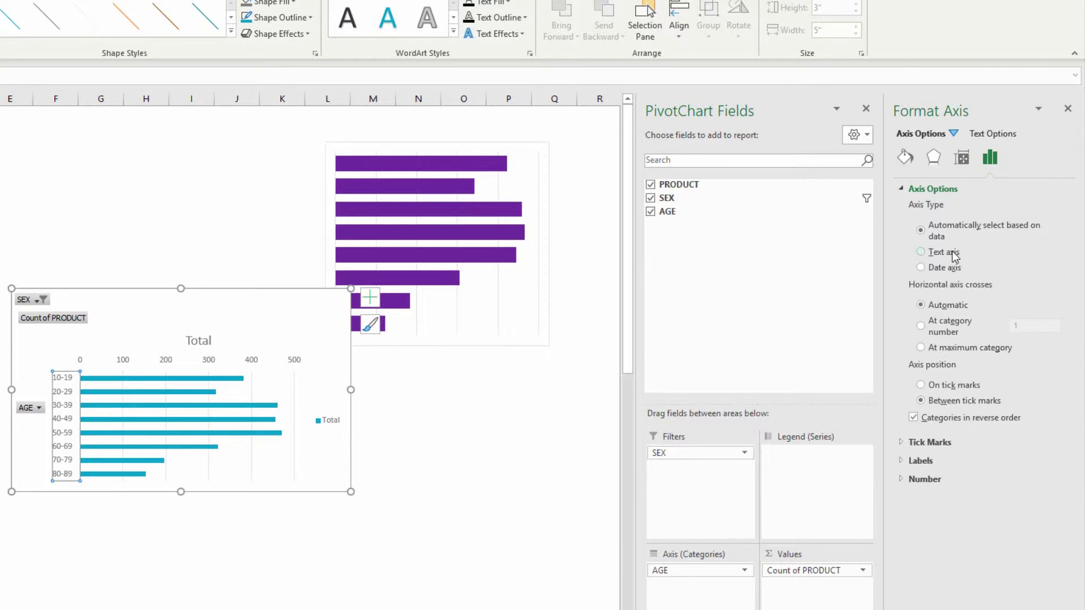
- Reverse the value axis so bars grow leftward, then delete both axes, the Total title and legend
click(172, 365)
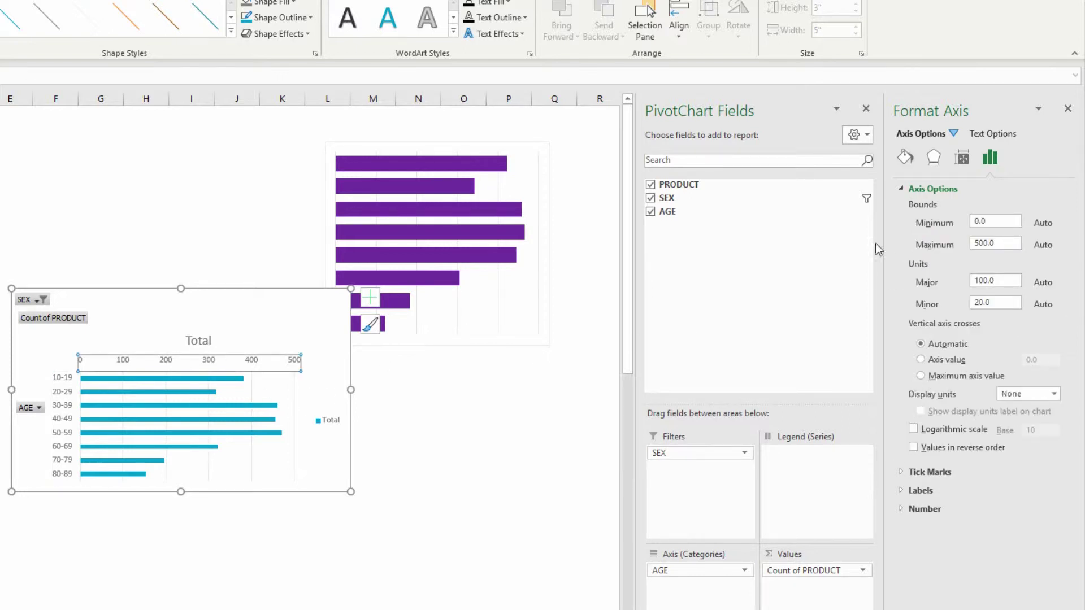
click(952, 446)
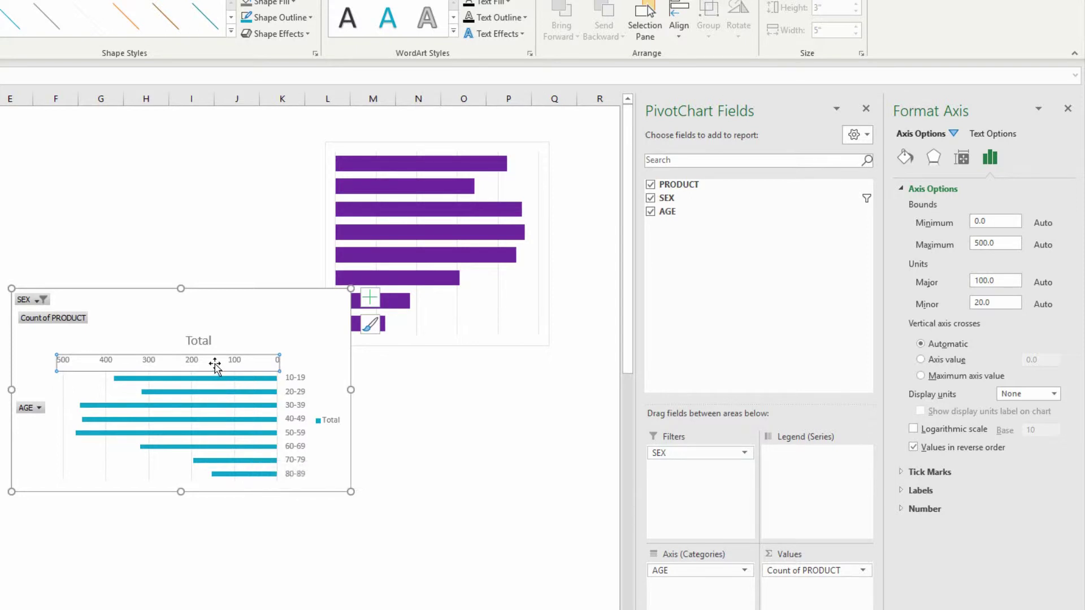
key(Delete)
click(207, 339)
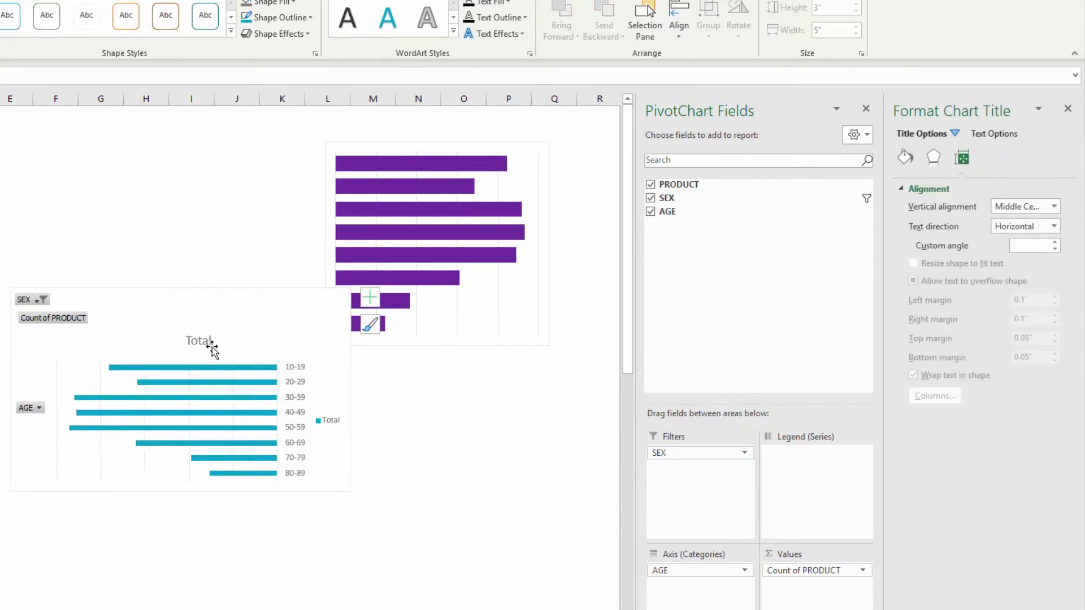
key(Delete)
click(299, 366)
key(Delete)
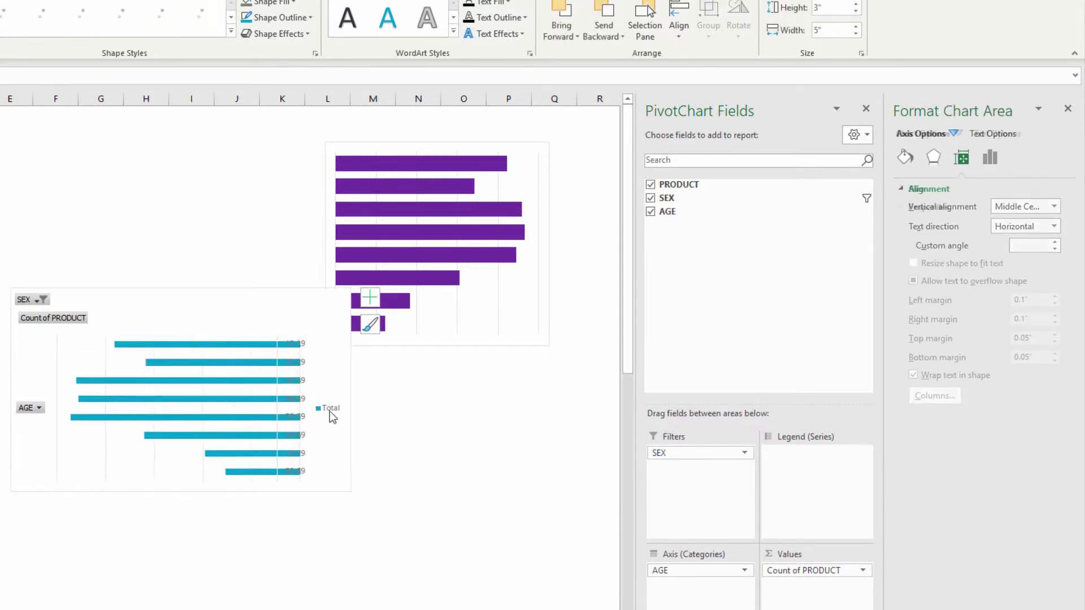
click(329, 408)
key(Delete)
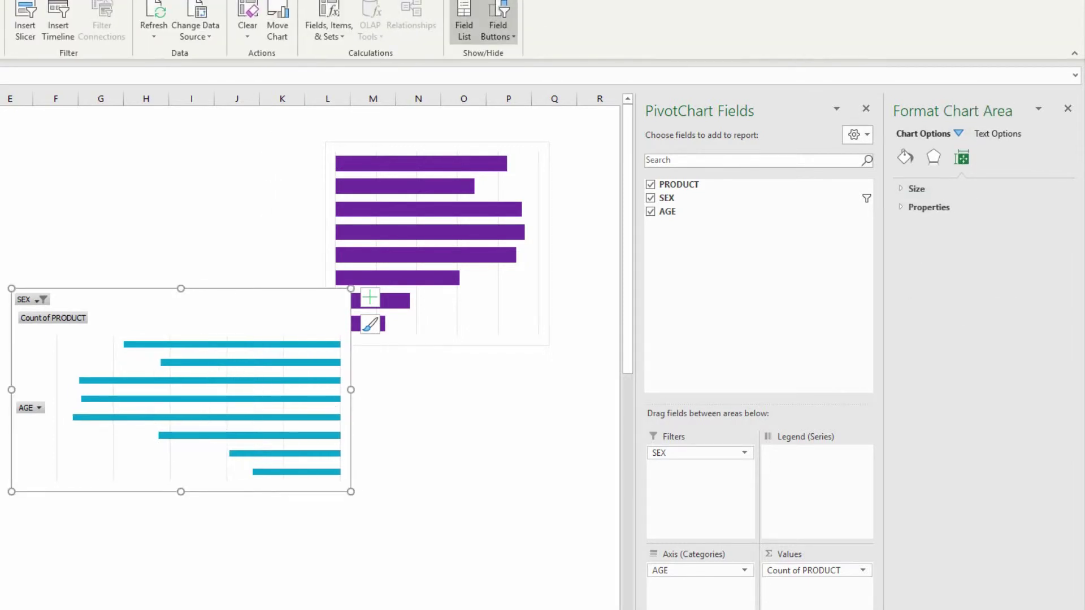
- Hide the teal chart's field buttons, move it beside the purple chart, and set gap width to 50%
click(498, 14)
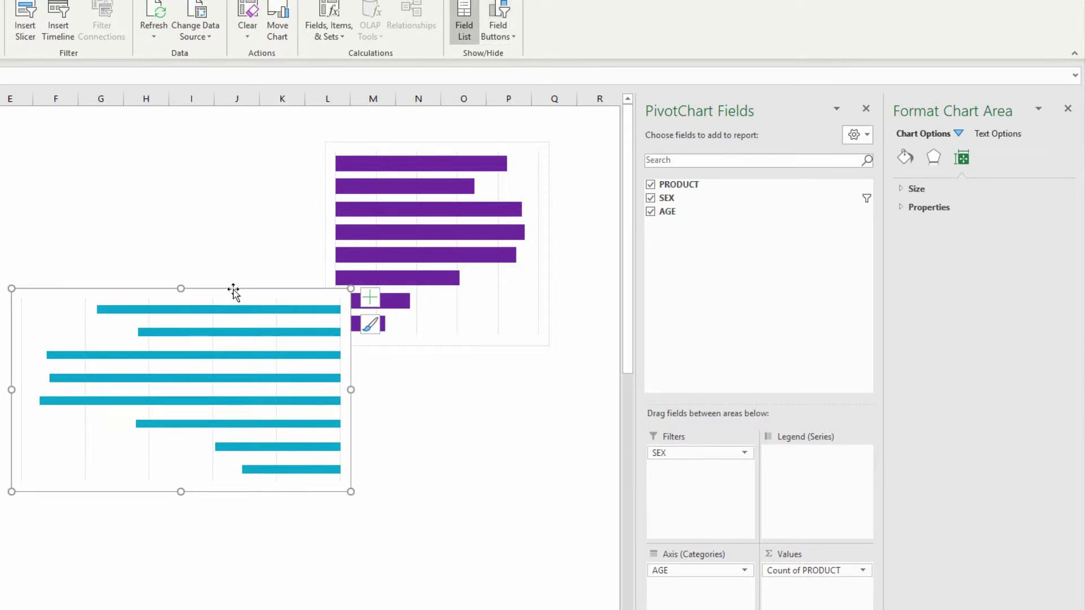
drag(235, 290, 201, 145)
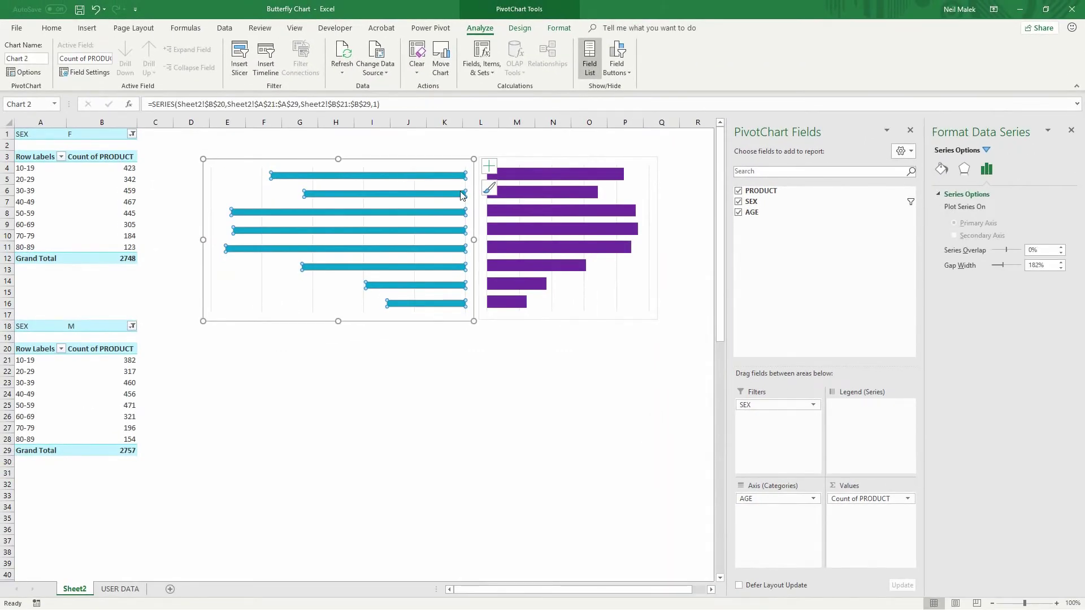
drag(1049, 265, 953, 270)
text(50)
key(Return)
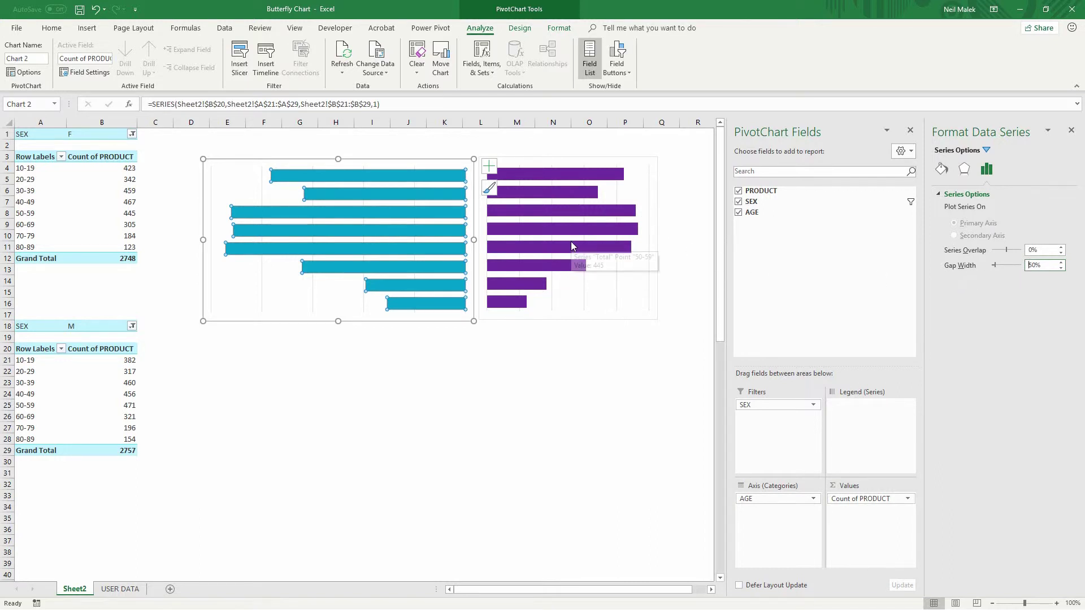
- Set the purple chart's width to 3 inches
click(569, 157)
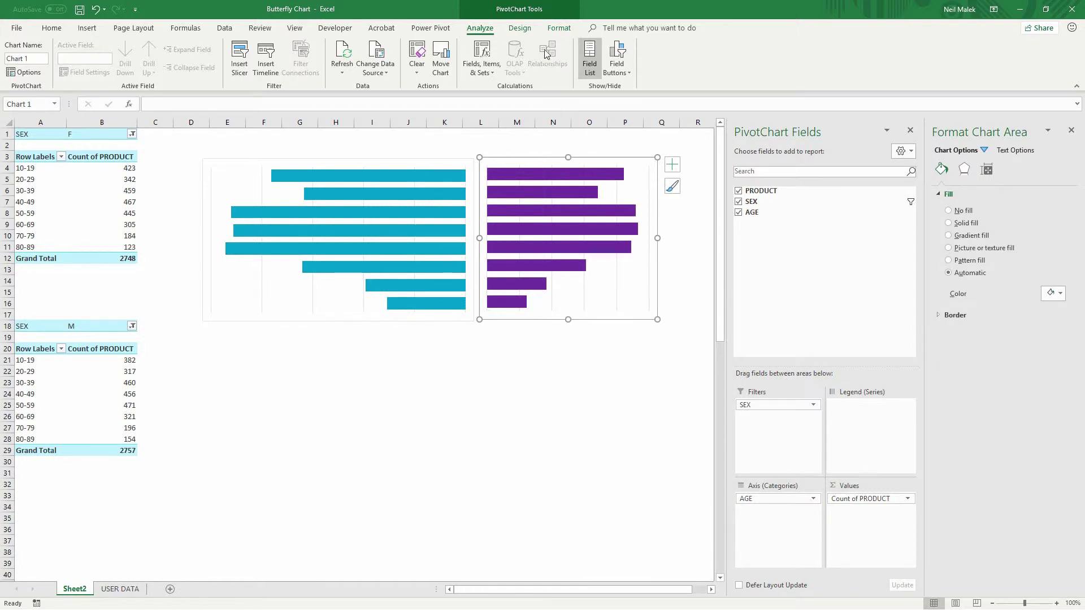
click(556, 28)
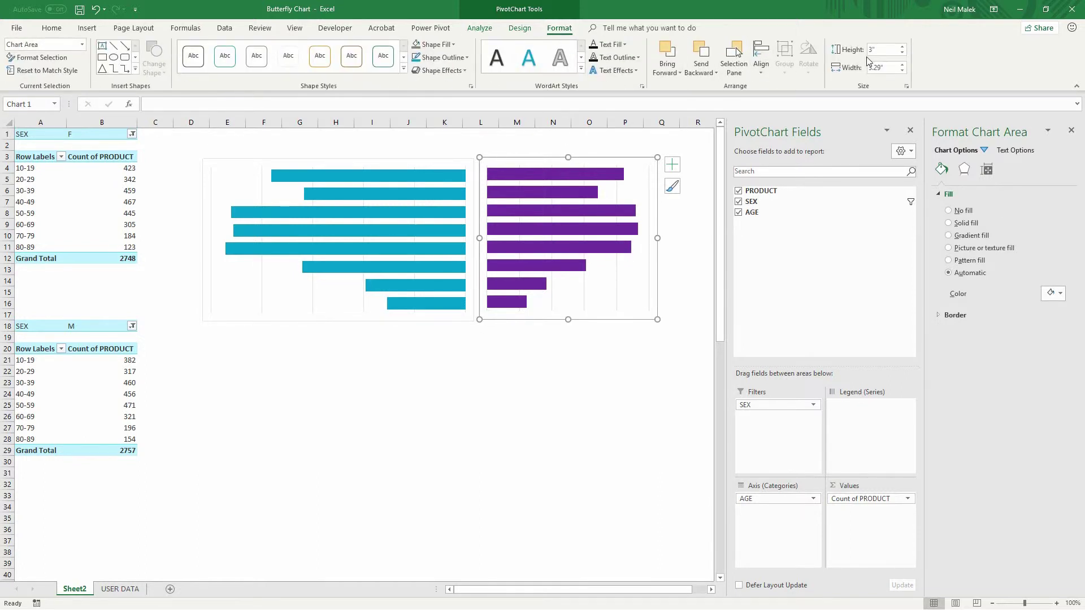
click(896, 68)
drag(892, 67, 838, 70)
text(3)
key(Return)
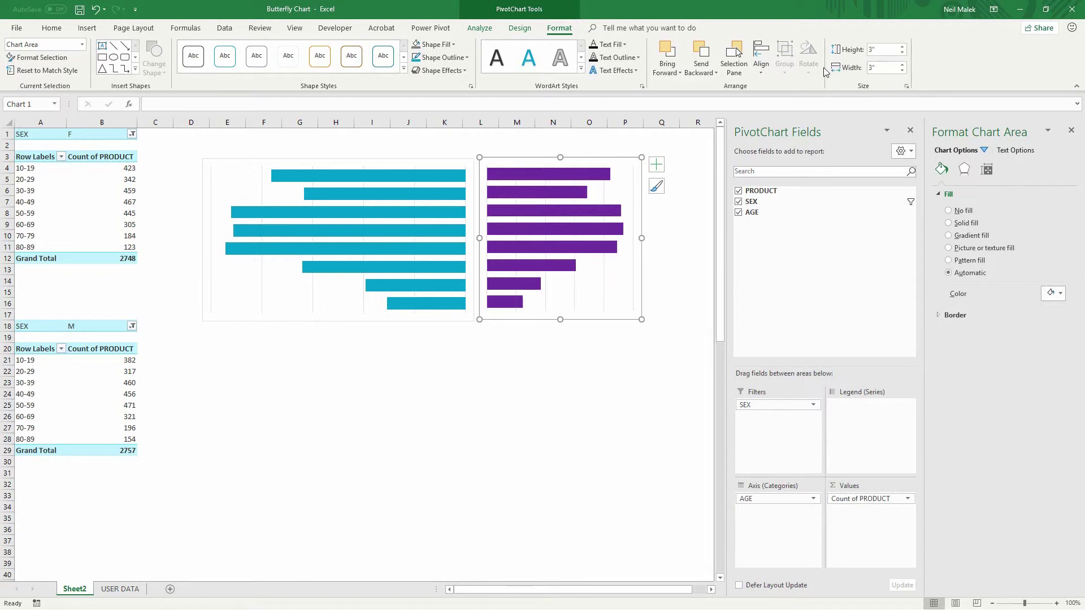
- Set the teal chart's width to 3 inches and move the two charts together
click(416, 159)
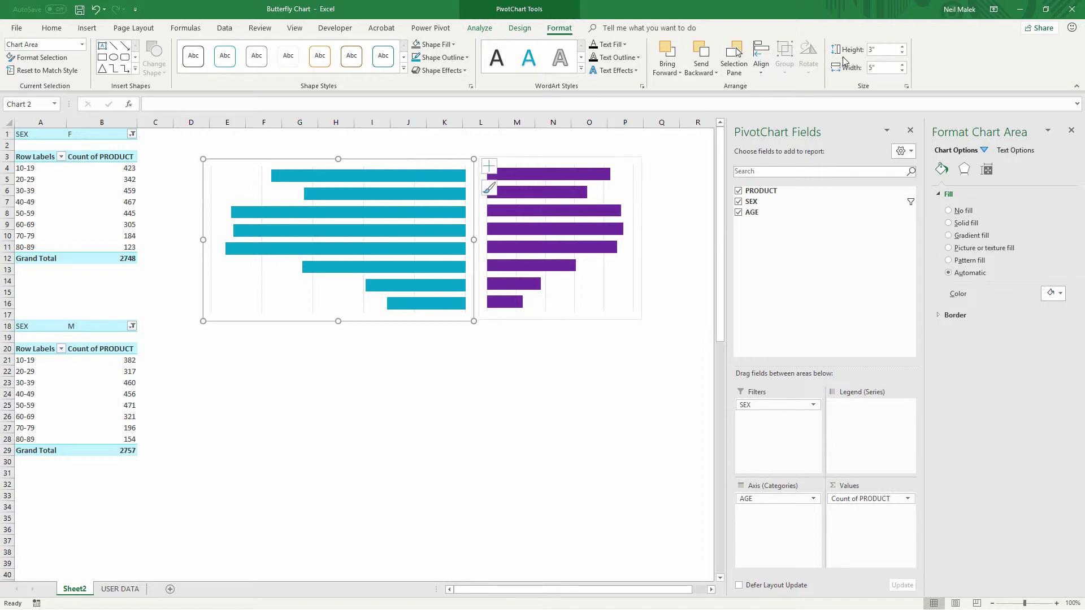
click(873, 68)
text(3)
key(Return)
drag(323, 161, 383, 155)
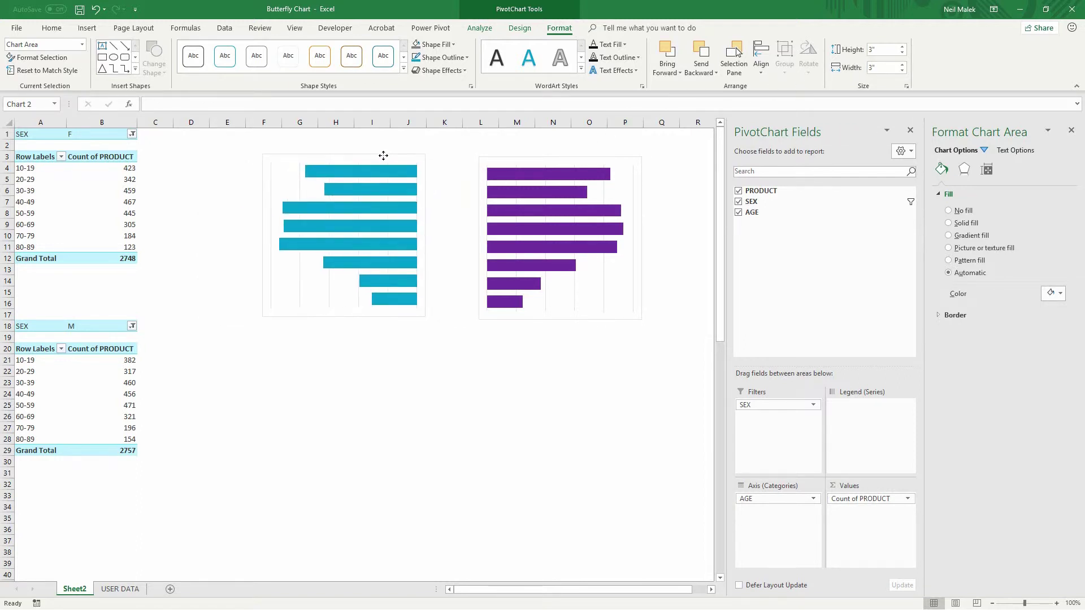
drag(515, 160, 498, 155)
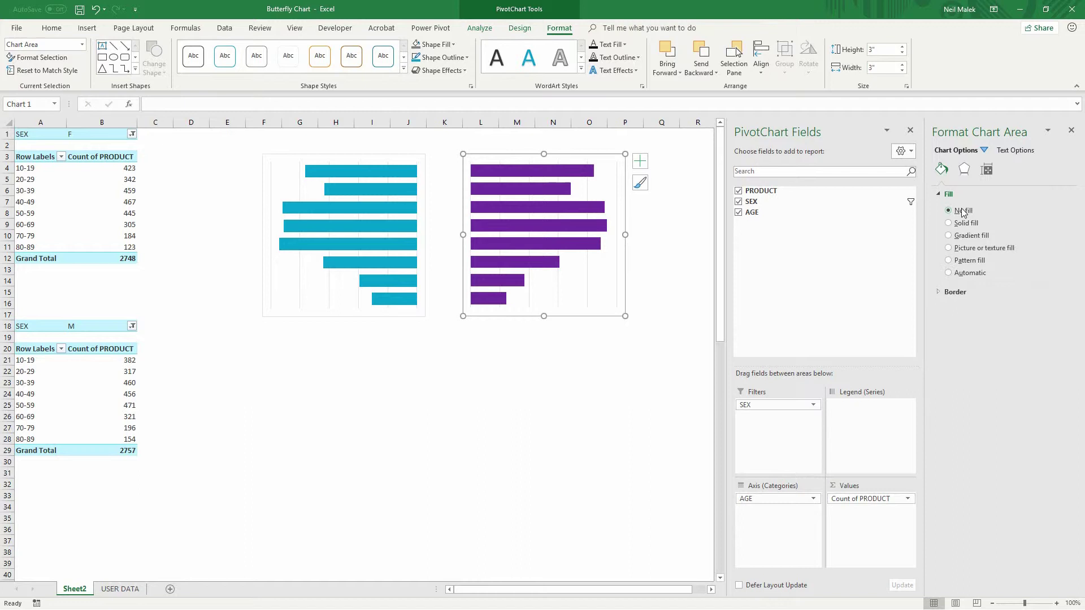
- Remove the purple chart's border and gridlines
click(953, 292)
click(959, 310)
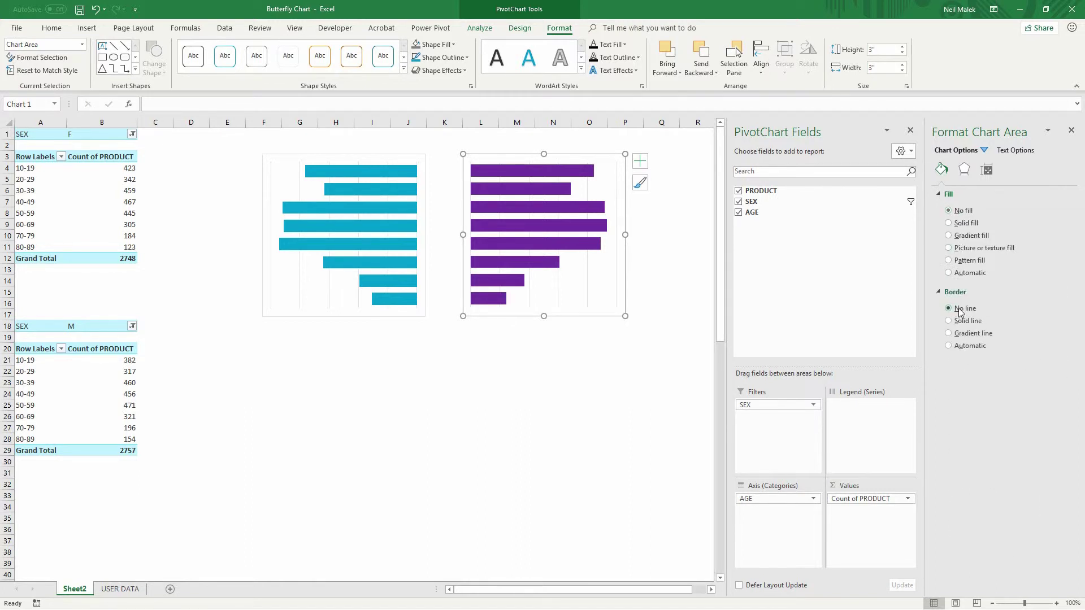
click(558, 300)
key(Escape)
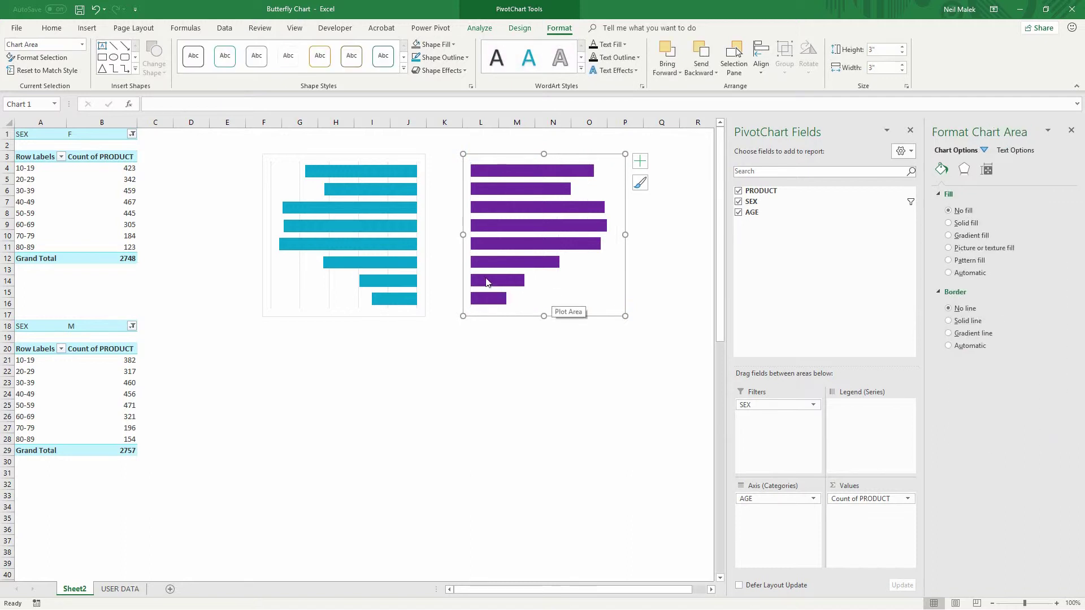
- Give the teal chart no fill, no border, and delete its gridlines
click(371, 159)
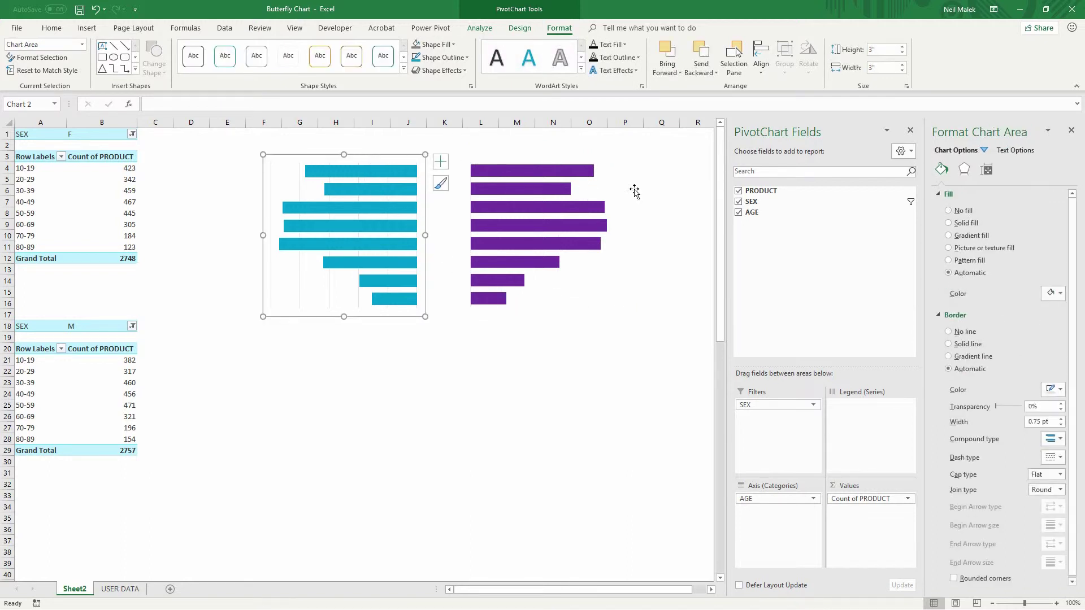
click(963, 211)
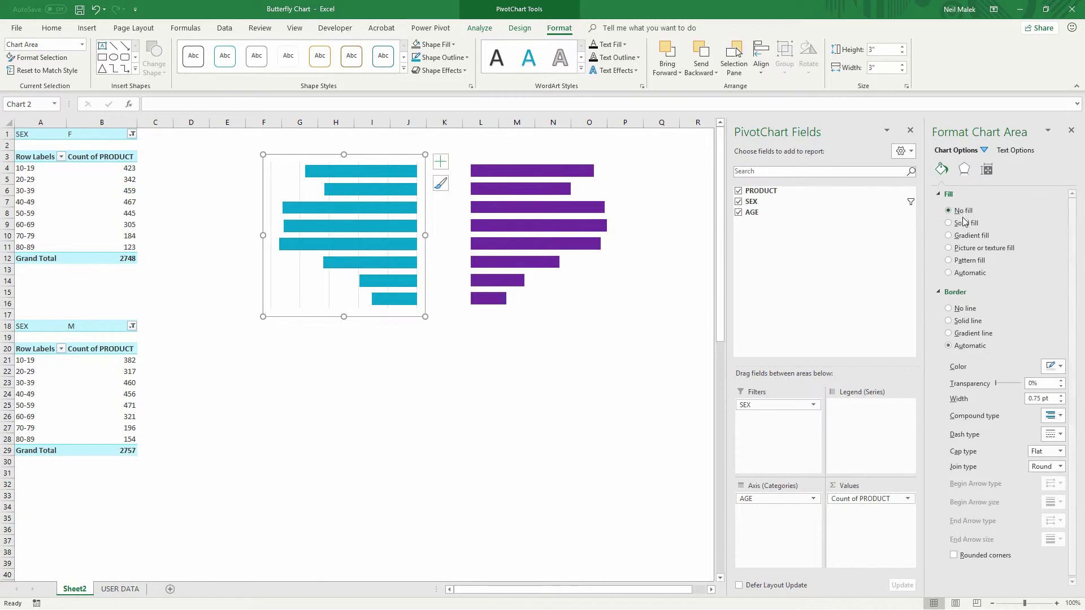
click(965, 308)
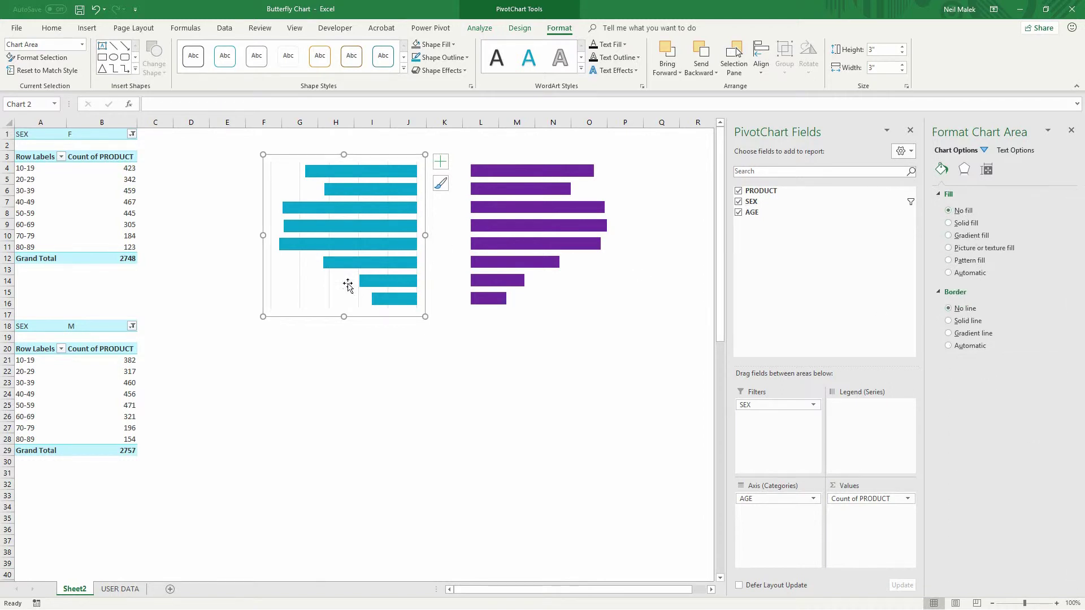
key(Delete)
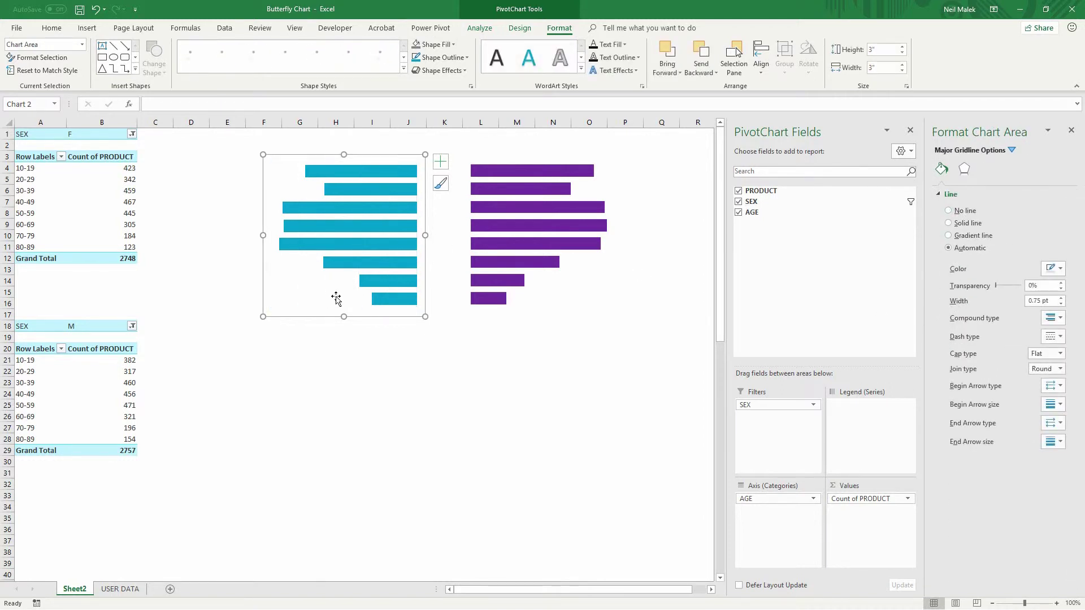
- Enter the age labels <19, 20-29, 30-39 and 40-49 starting in K4
click(444, 171)
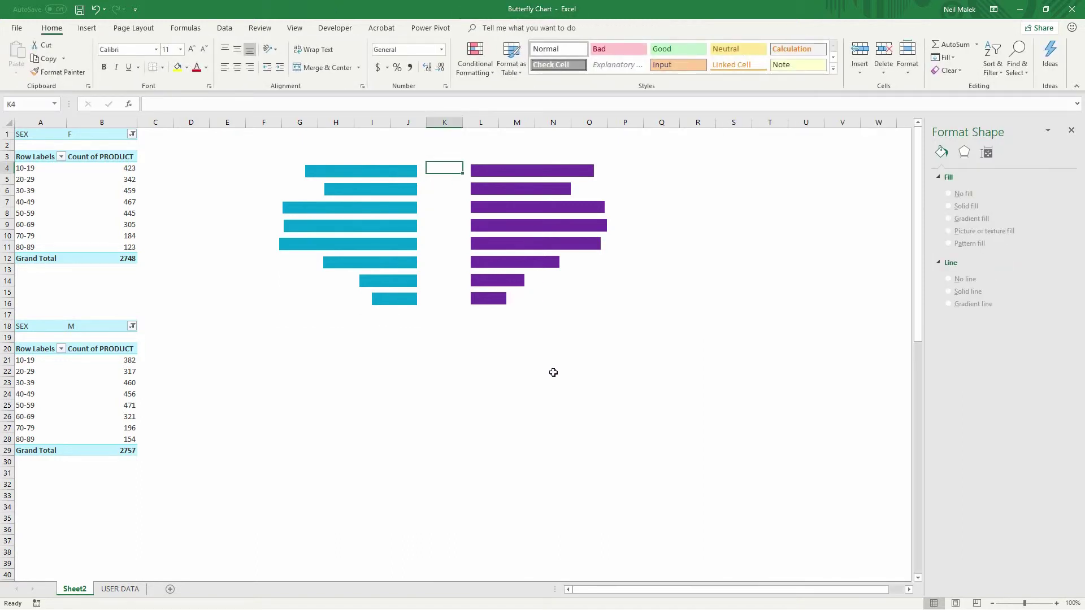
text(<)
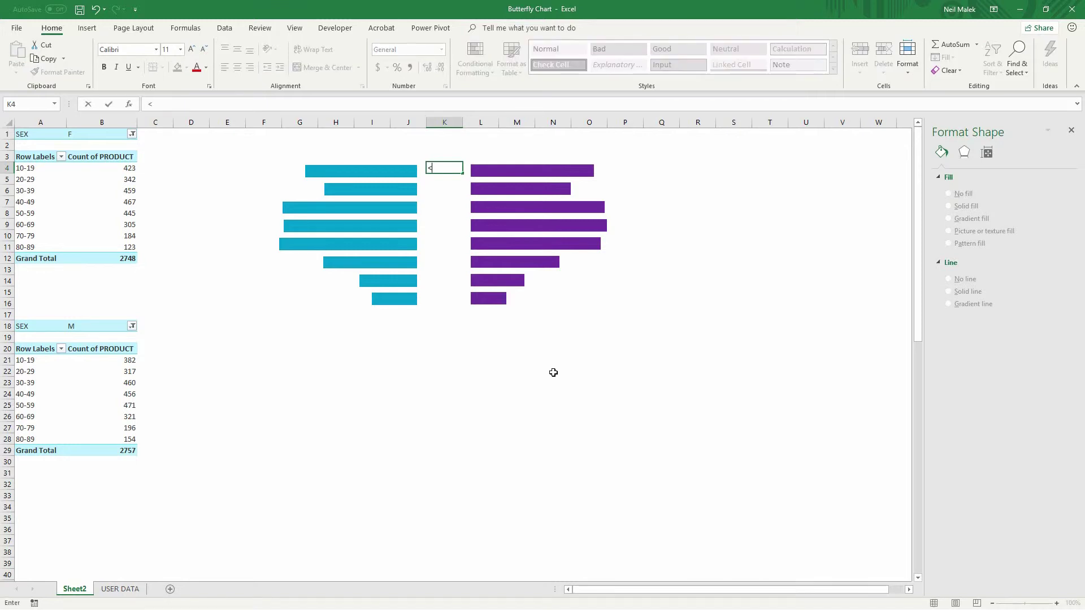
text(19)
key(Return)
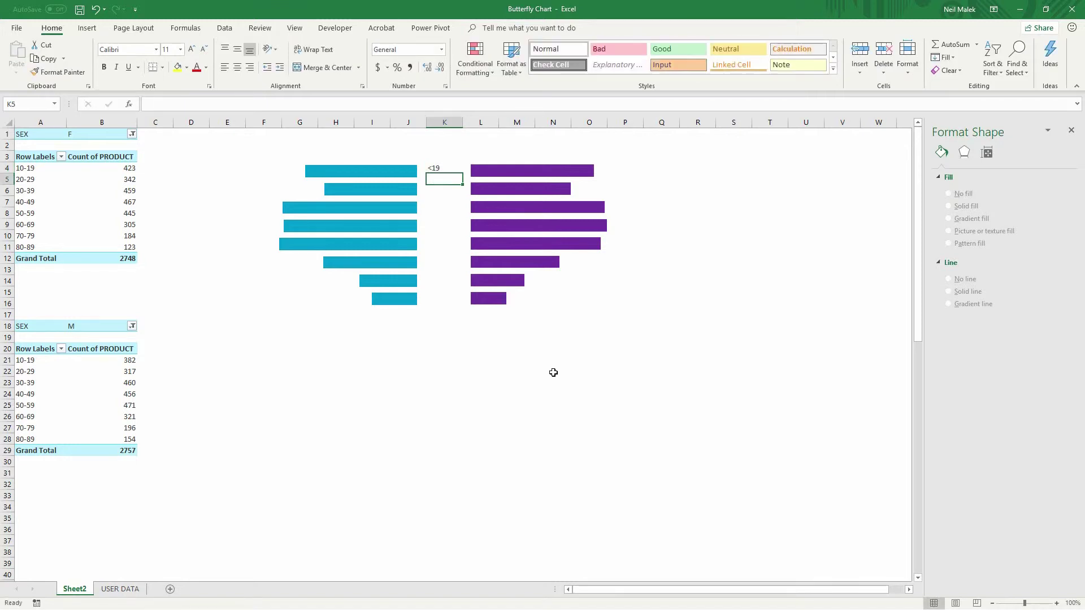
text(20)
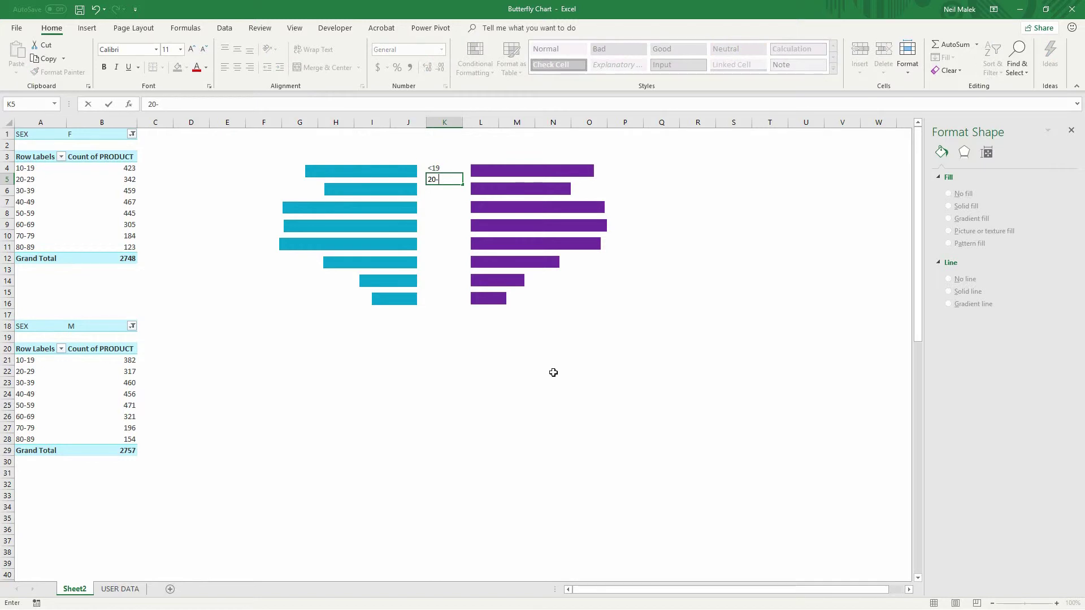
text(-29)
key(Return)
text(30-39)
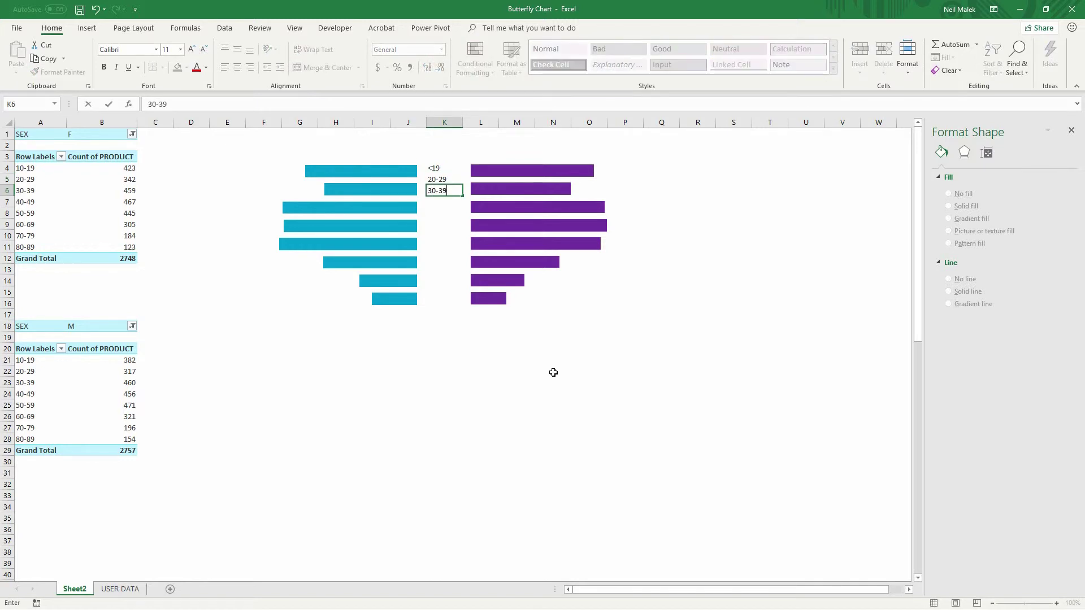
key(Return)
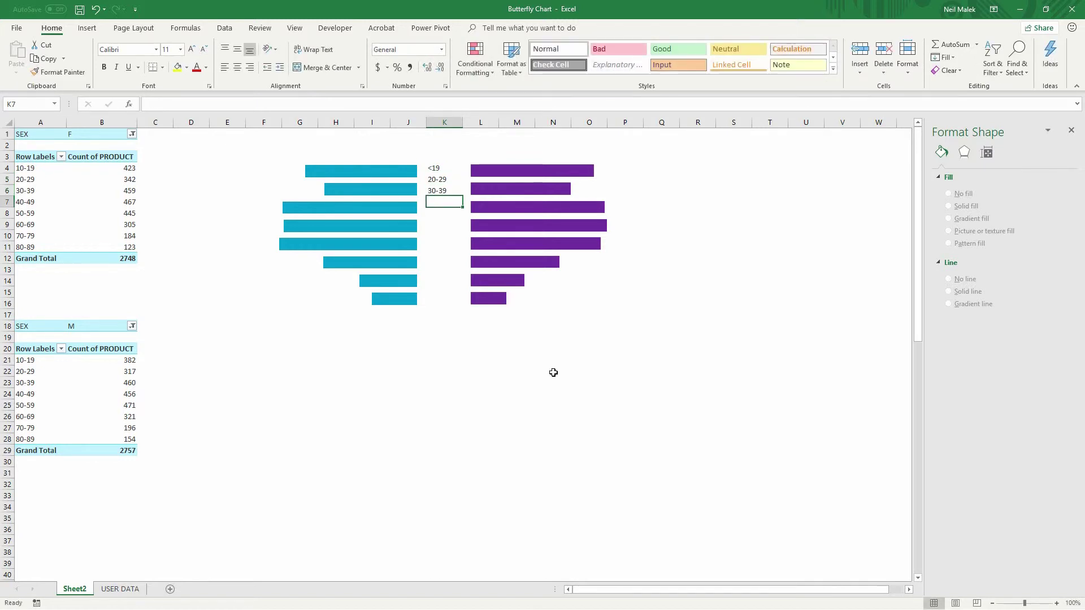
text(40-49)
key(Return)
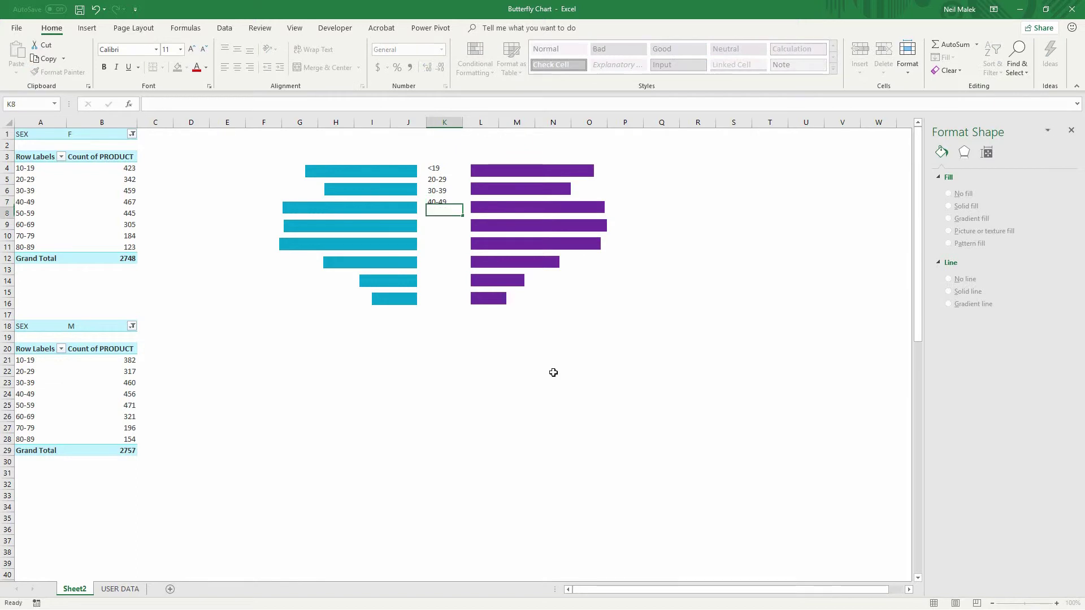
- Continue the labels with 50-59, 60-69, 70-79 and 80-89 down to K11
text(50-)
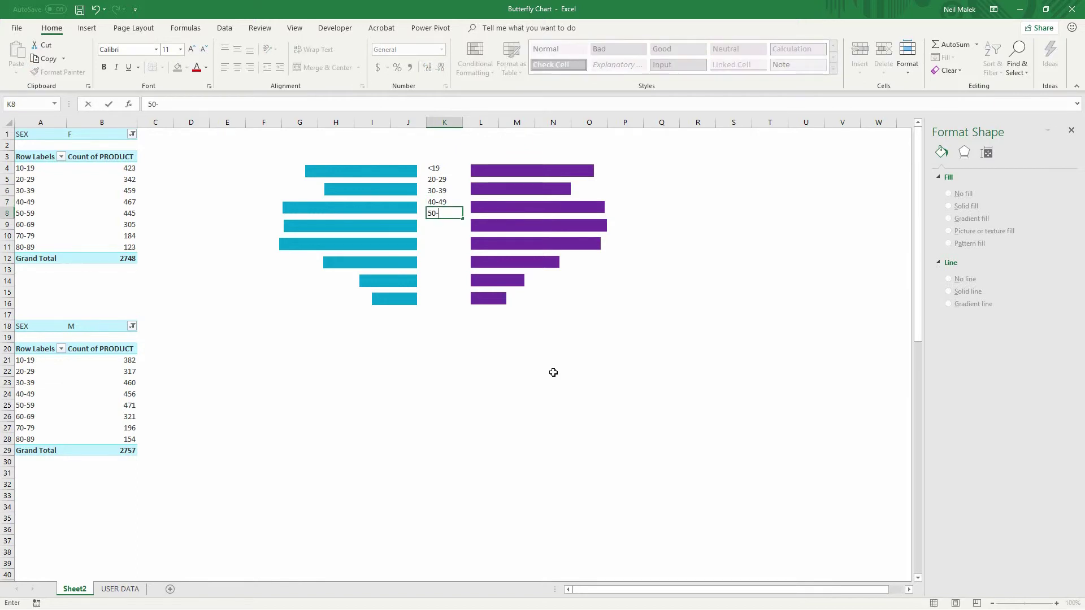
text(59)
key(Return)
text(60-)
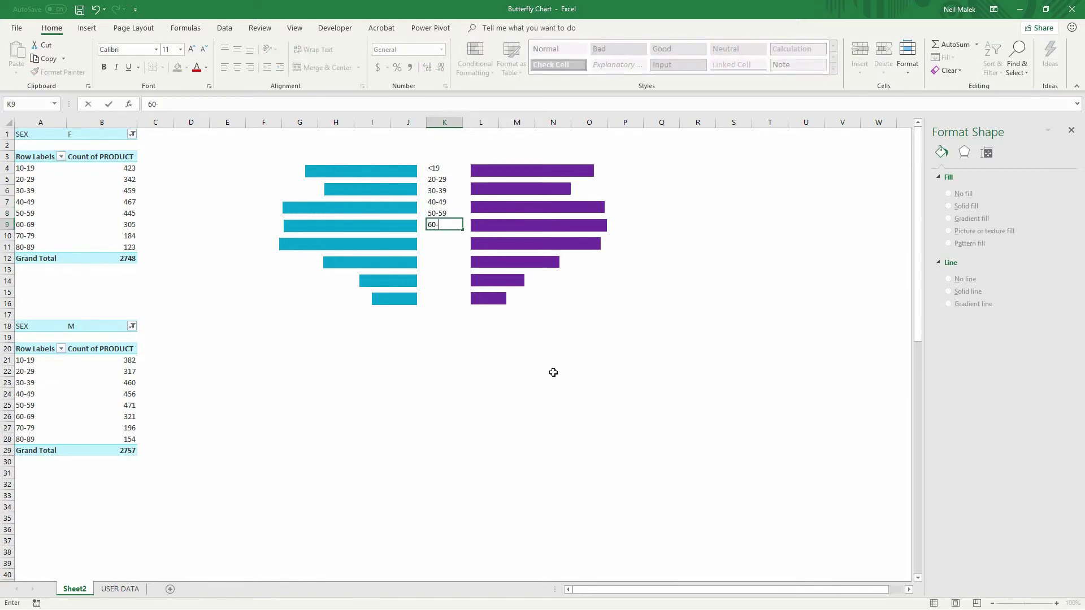
text(69)
key(Return)
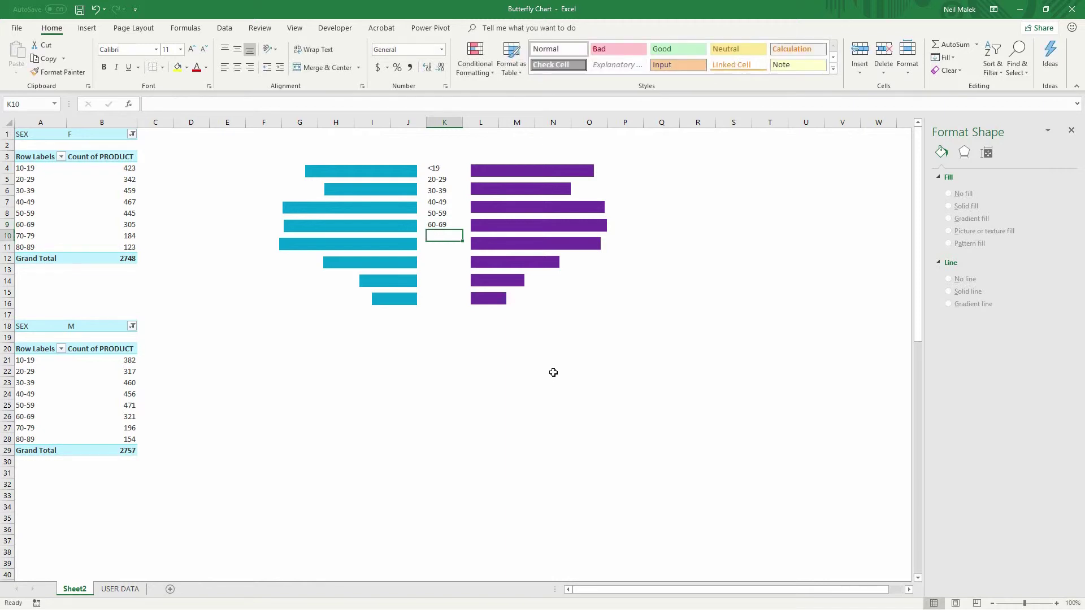
text(70)
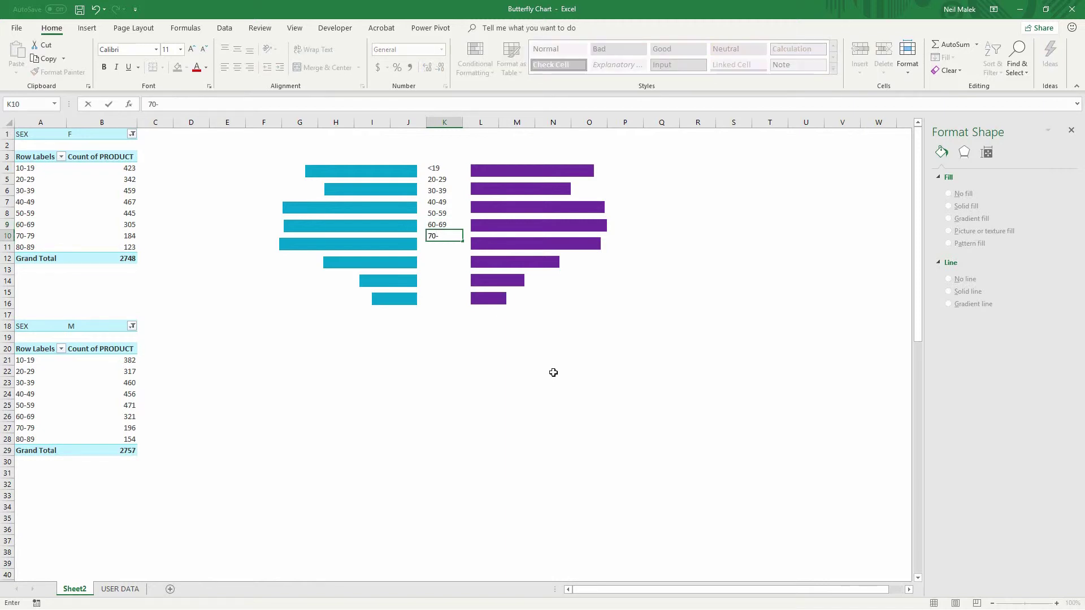
text(-79)
key(Return)
text(80)
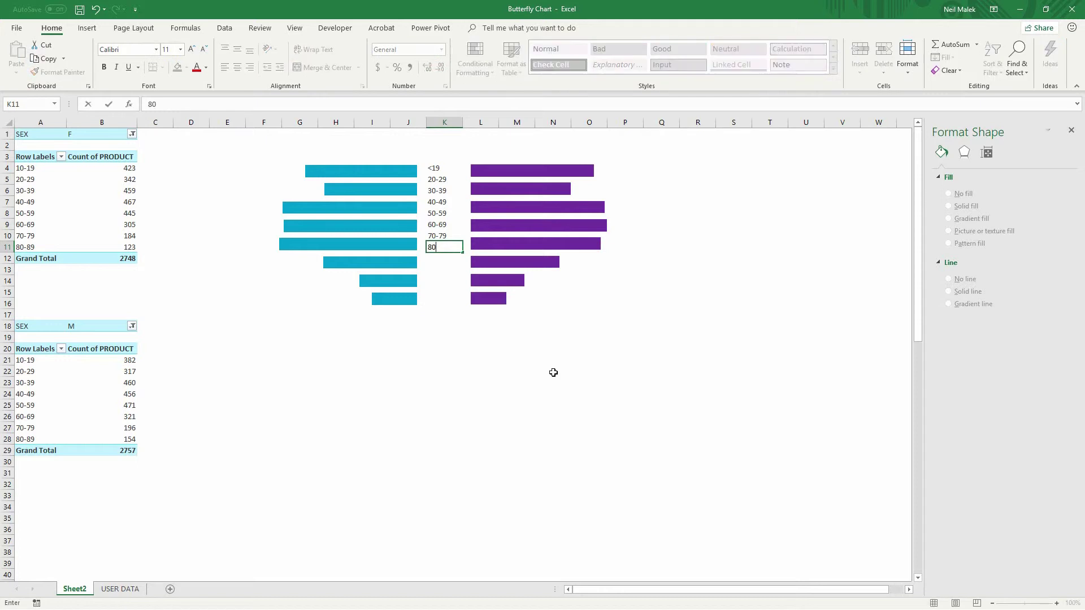
text(-89)
key(Return)
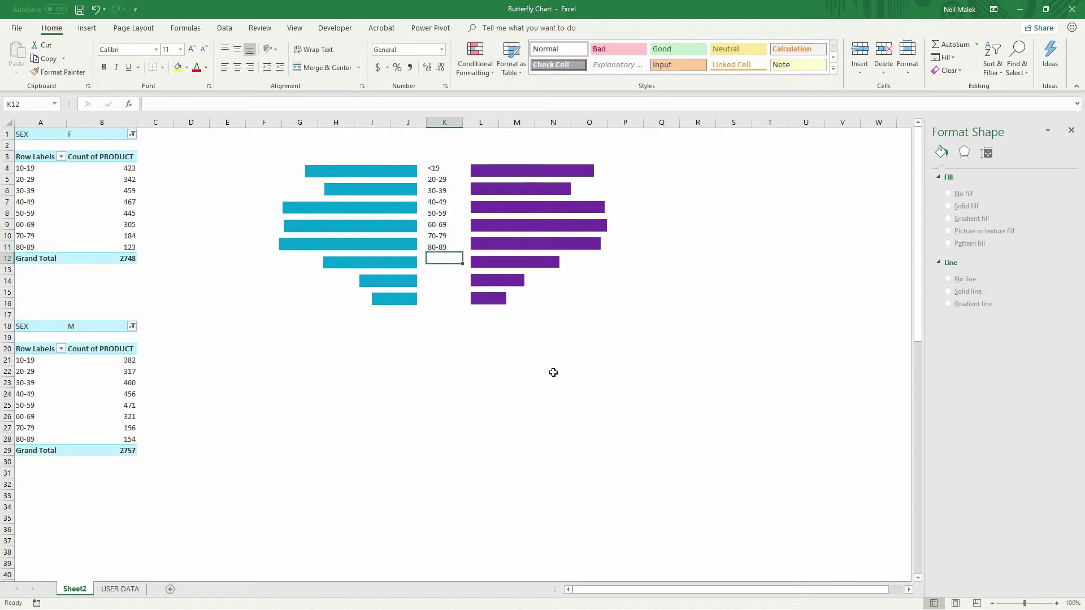
- Enlarge the K4:K11 age labels to 22 point and centre them
drag(442, 170, 442, 249)
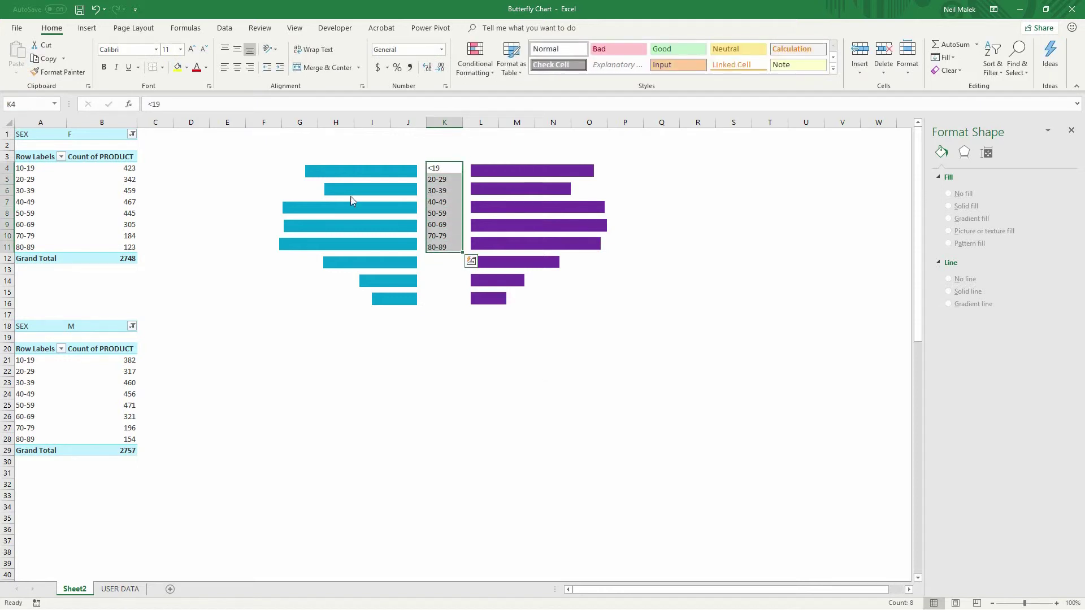
click(192, 49)
click(192, 49)
click(192, 50)
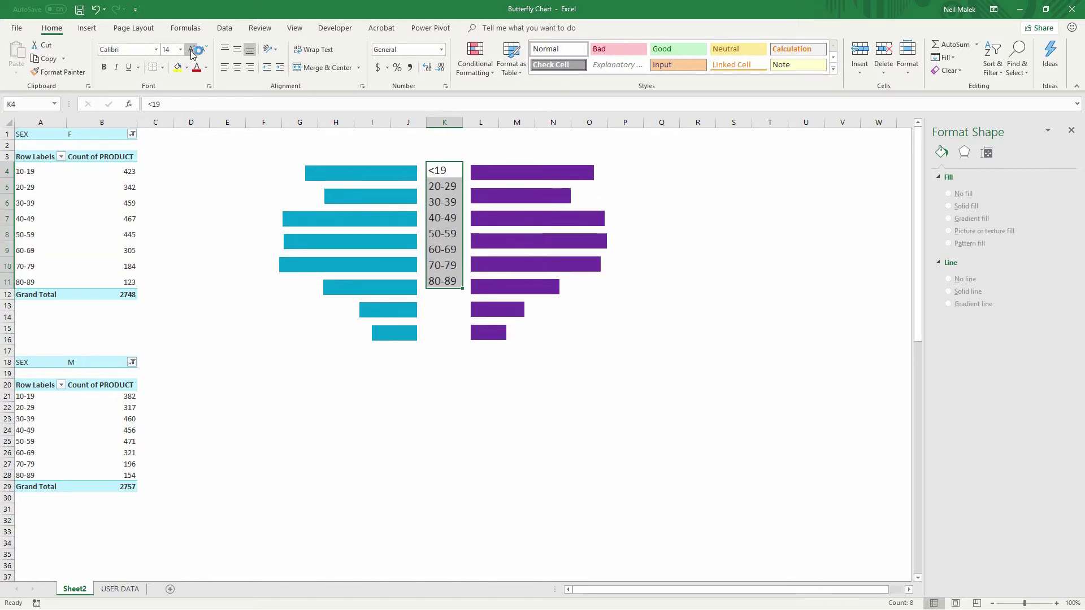
click(192, 50)
click(192, 50)
click(192, 50)
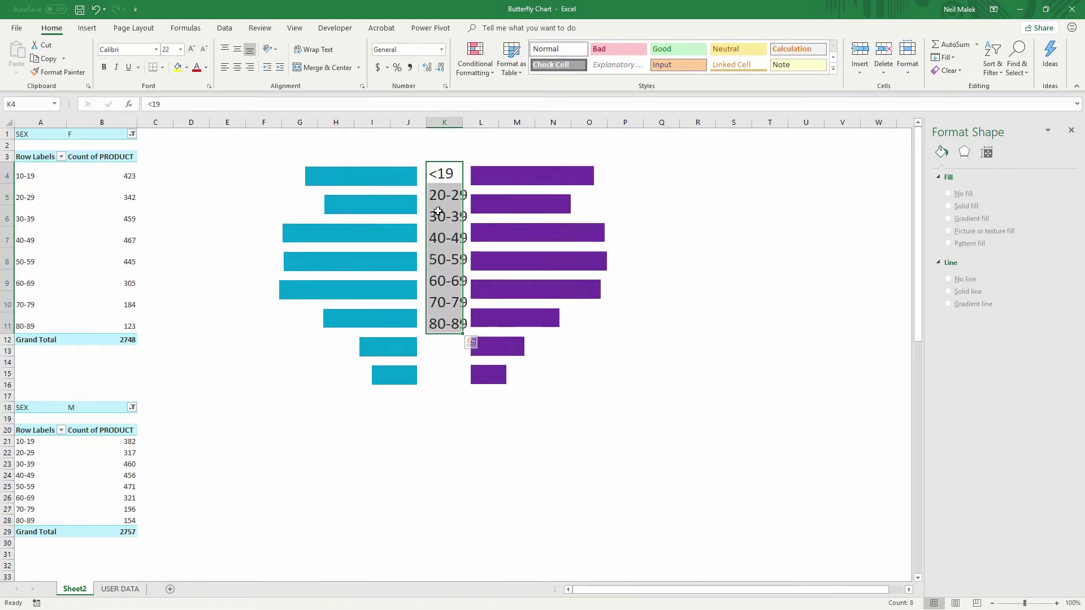
click(237, 68)
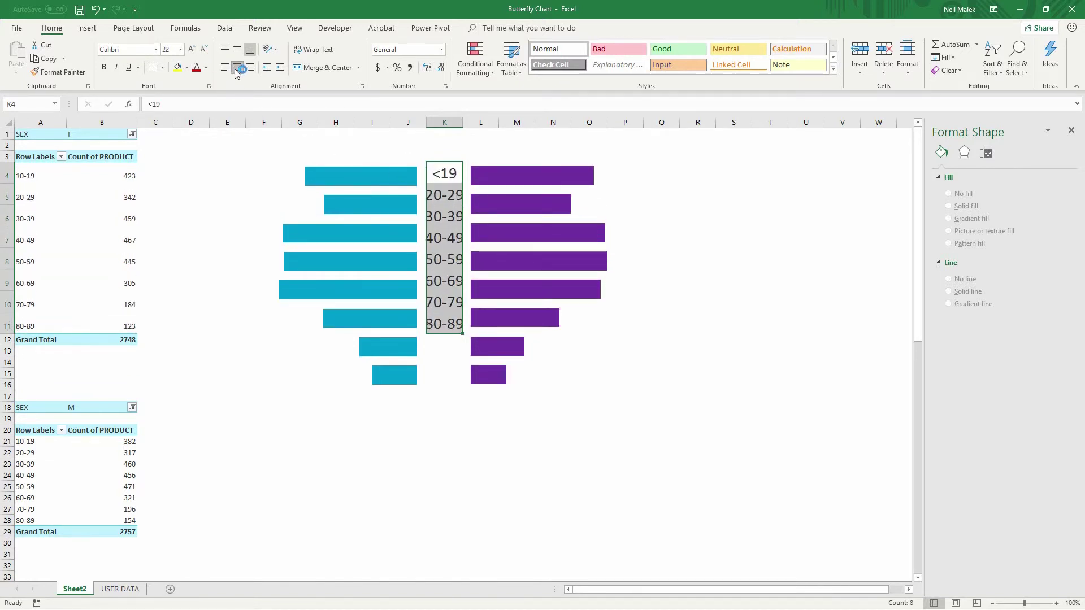
click(495, 417)
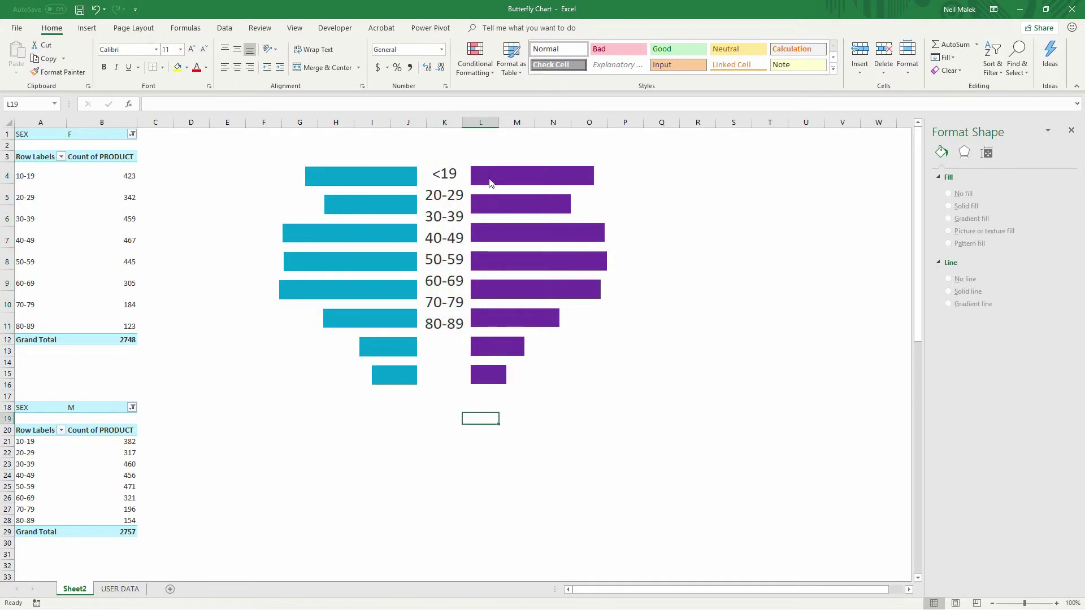
- Shorten the purple chart so its bars fit alongside the age labels
click(500, 156)
drag(500, 156, 504, 154)
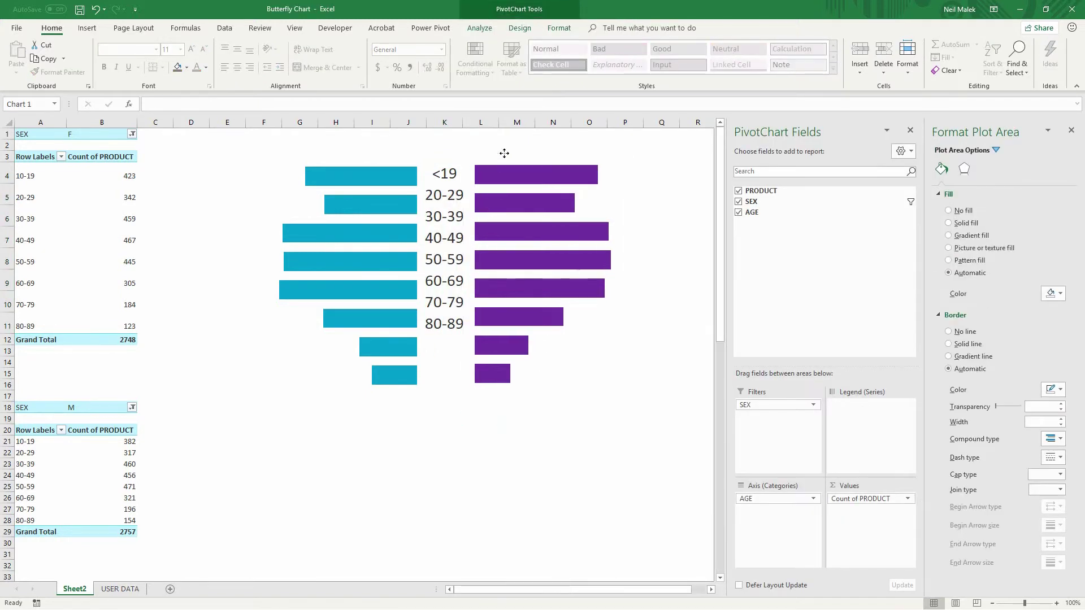
click(591, 393)
drag(549, 398, 537, 347)
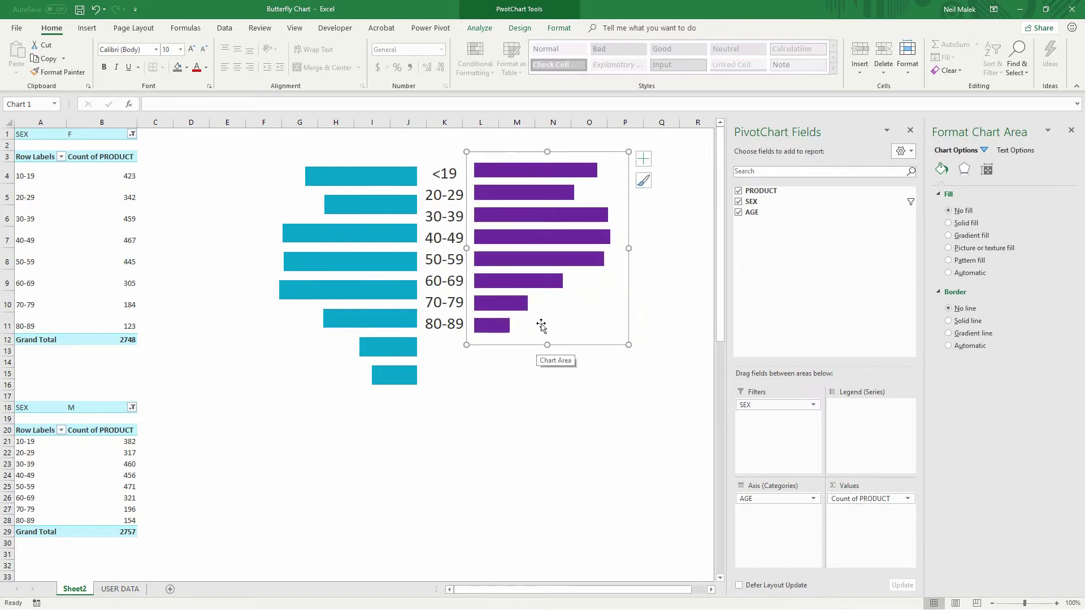
drag(547, 152, 547, 154)
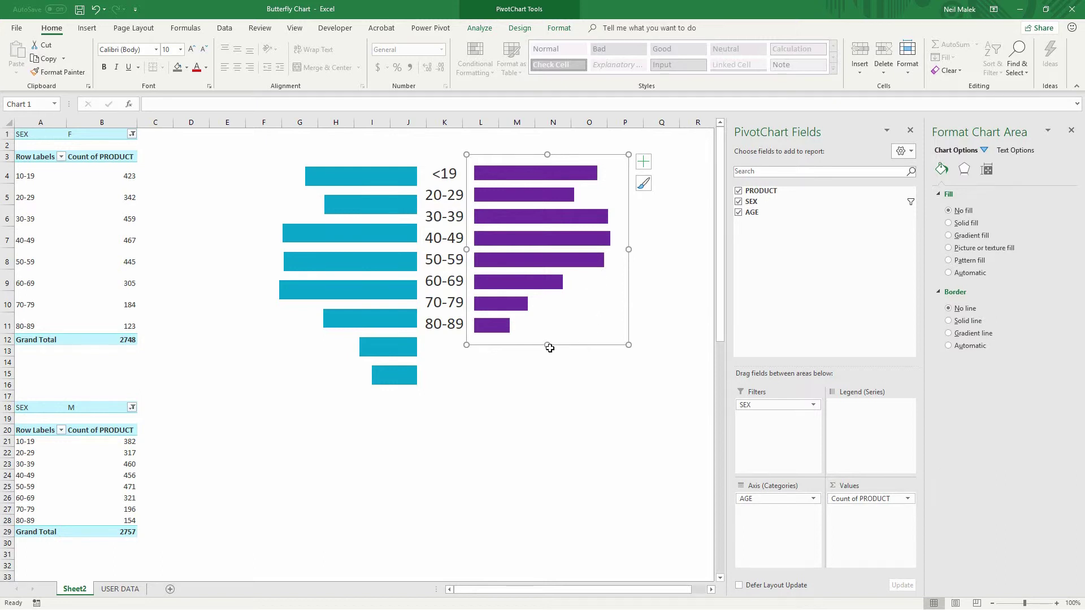
drag(548, 347, 549, 344)
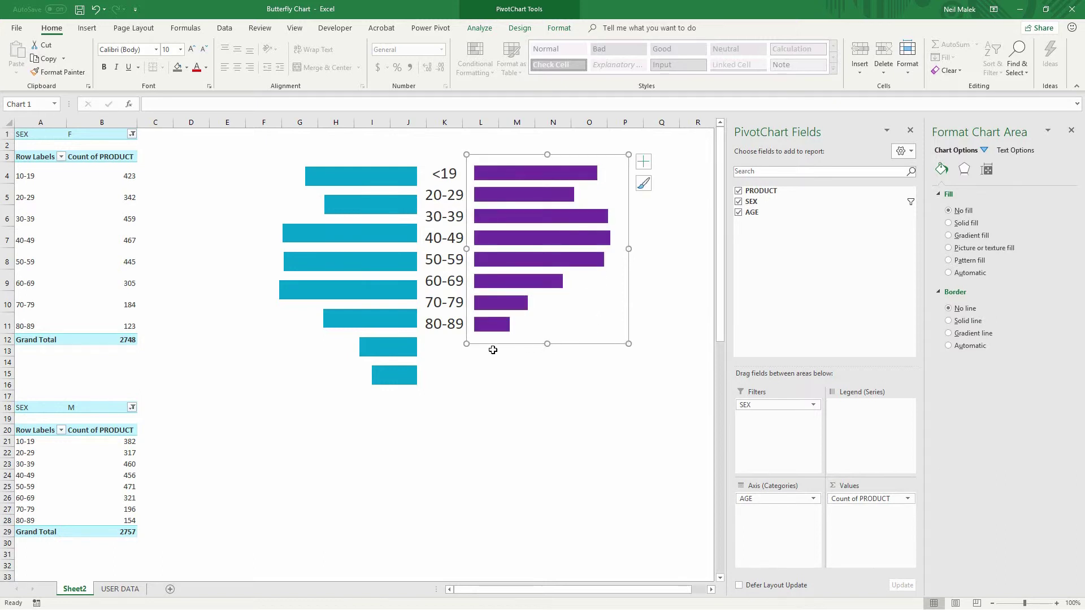
- Set the teal chart's height to 3.5 inches
click(547, 29)
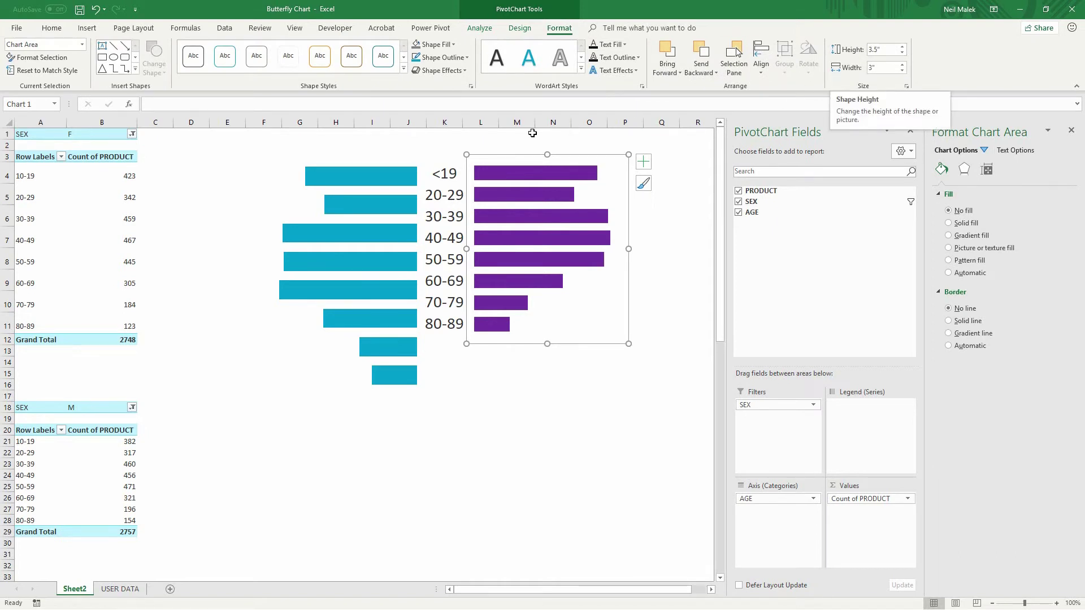
click(410, 163)
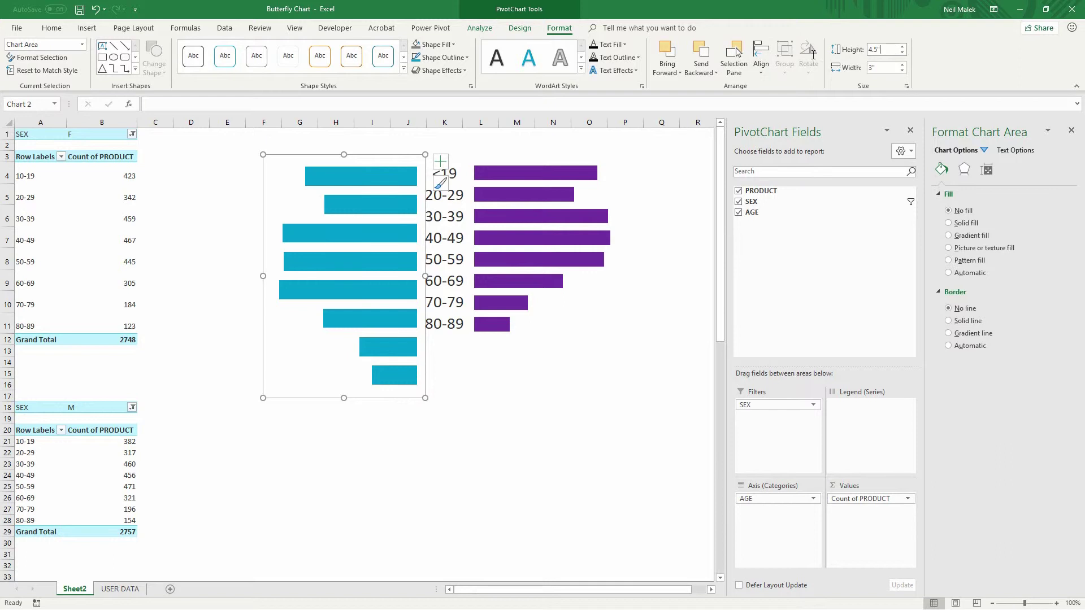
key(ctrl+a)
key(Return)
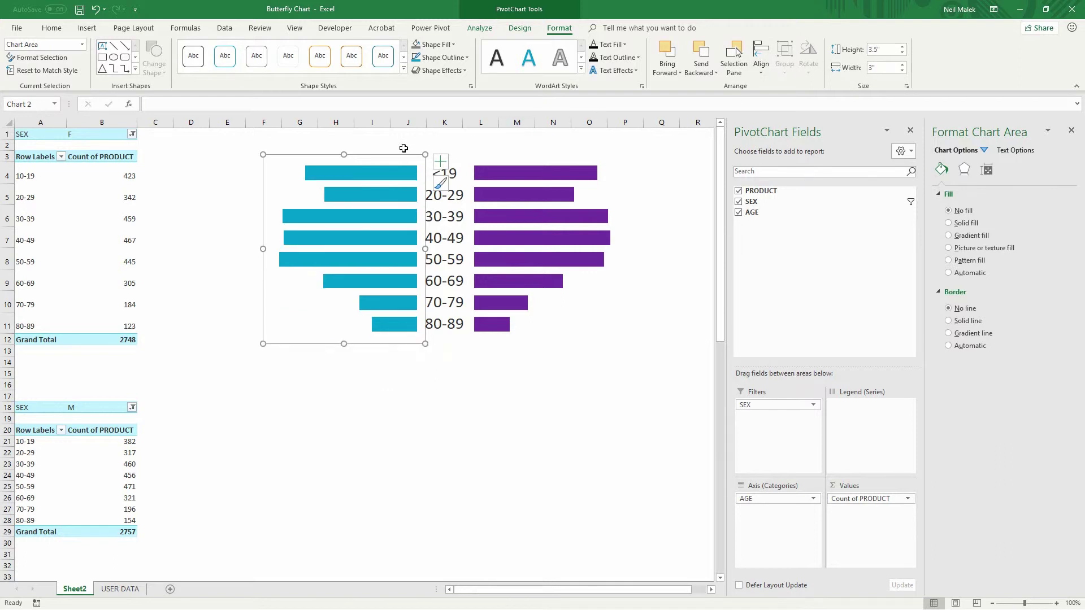
- Align the tops of the teal and purple charts
ctrl+click(494, 155)
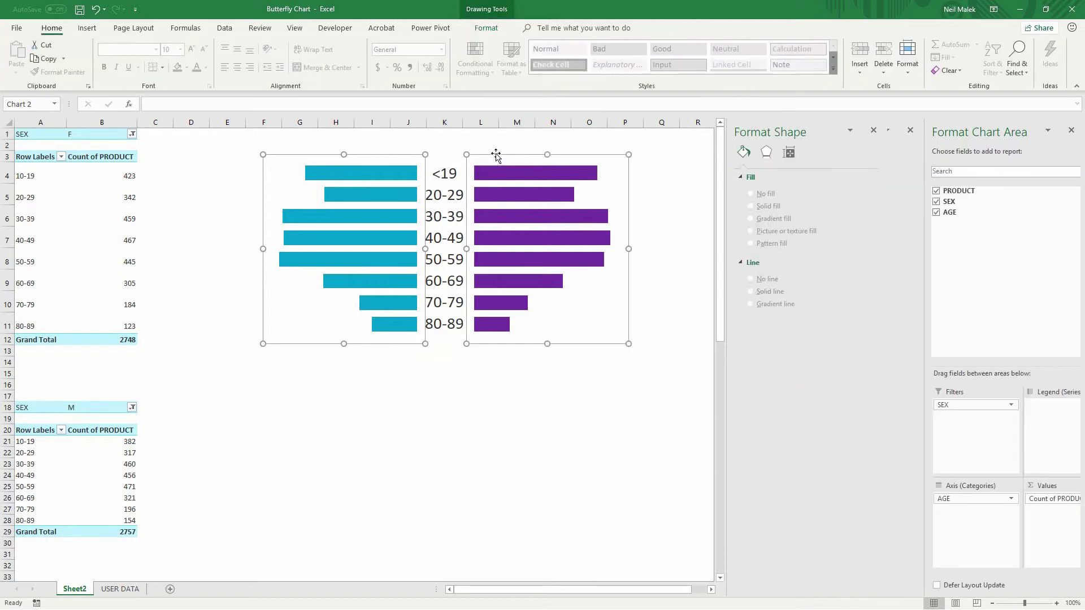
click(486, 28)
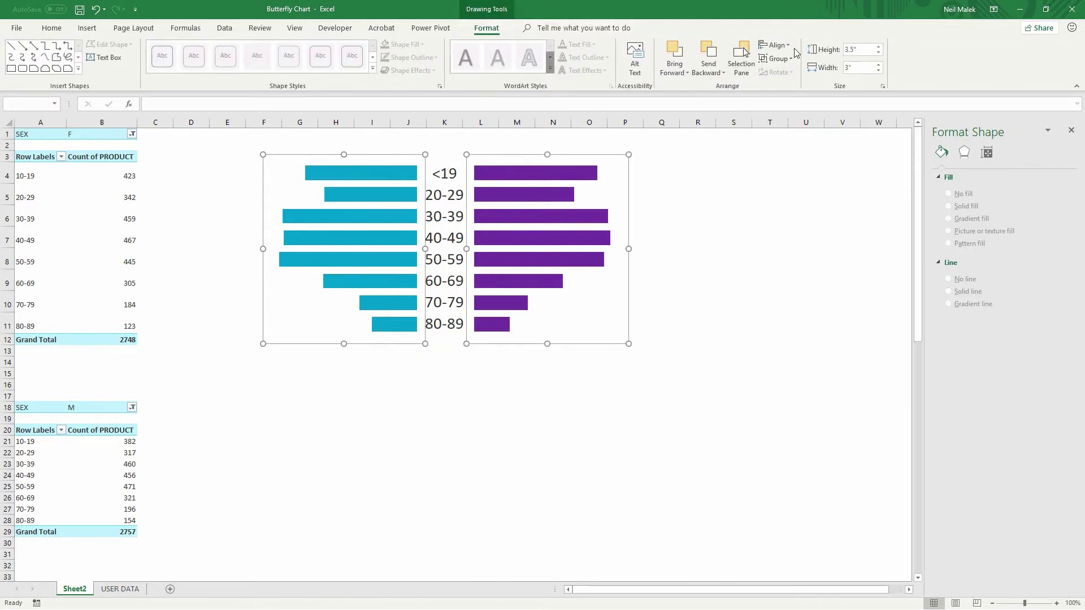
click(776, 45)
click(810, 105)
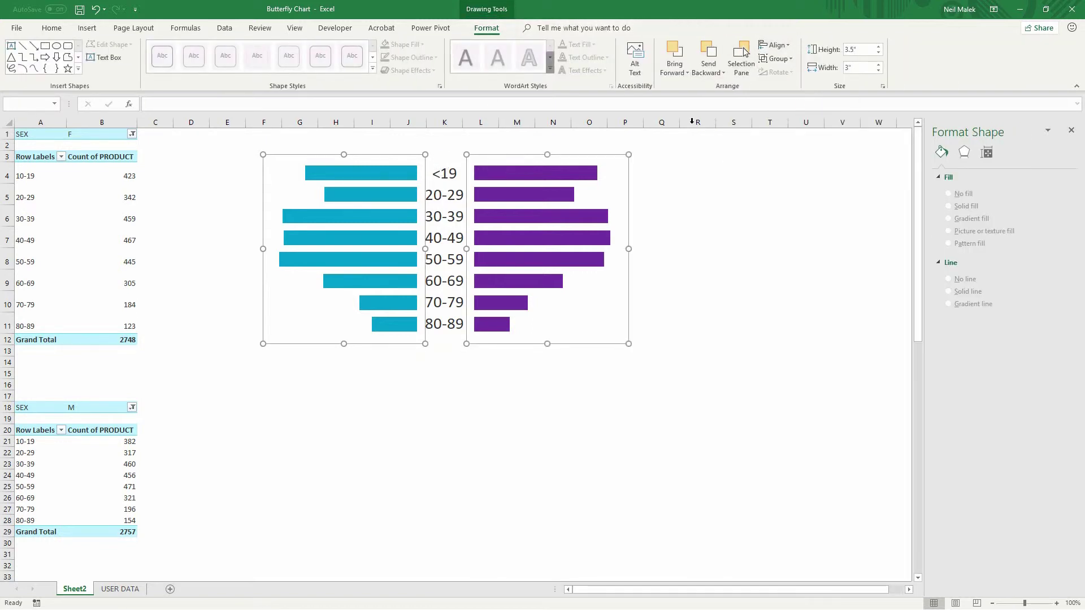
click(456, 372)
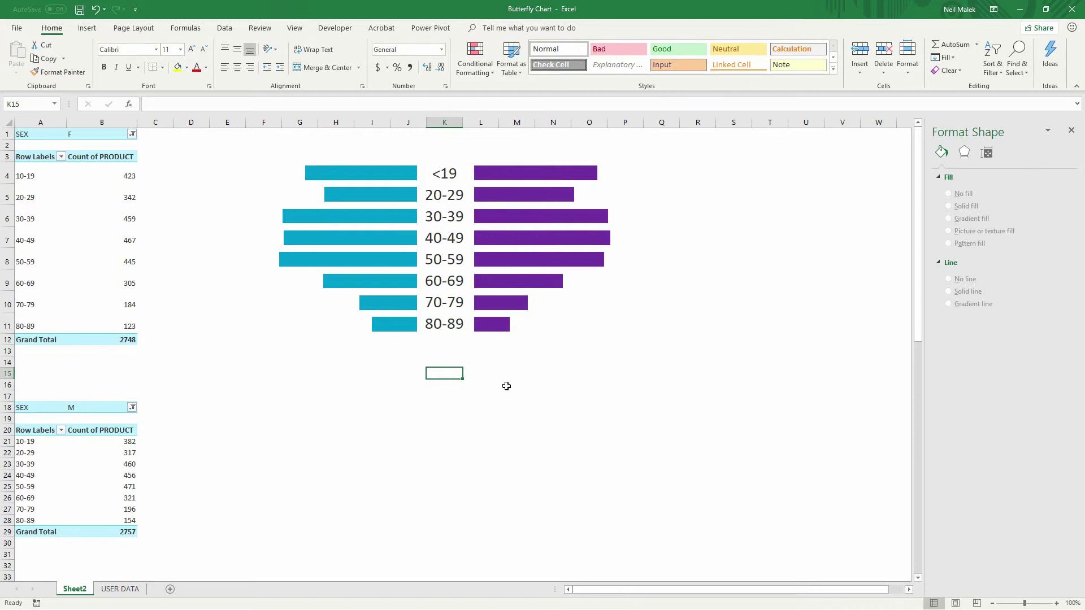
- Make G1:O1 bold at 24 point and enter the title 'USERS BY AGE RANGE'
drag(290, 134, 595, 127)
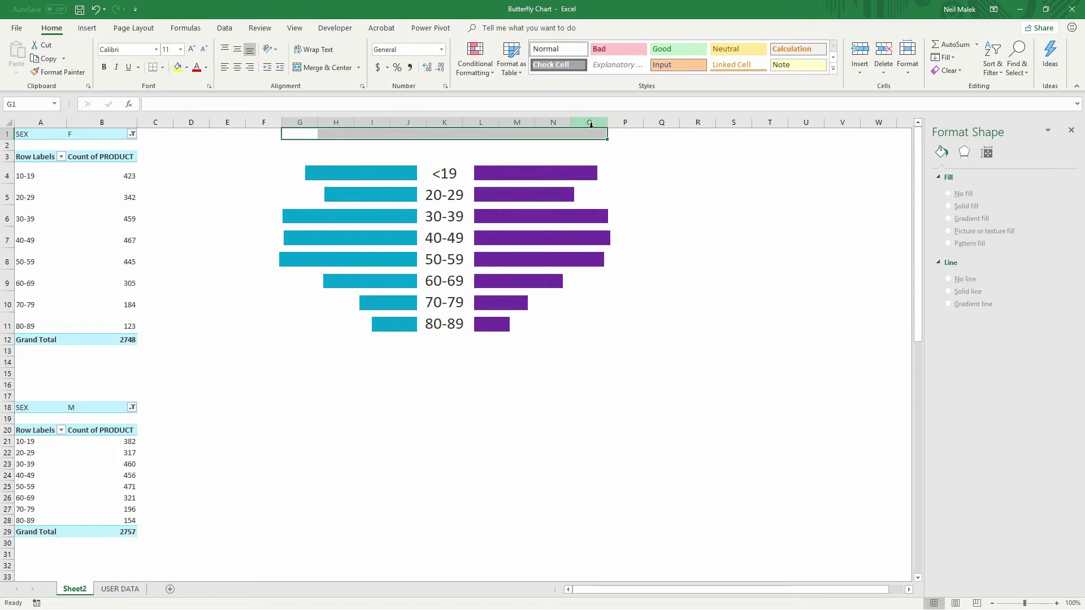
click(105, 68)
click(192, 49)
click(192, 50)
click(192, 50)
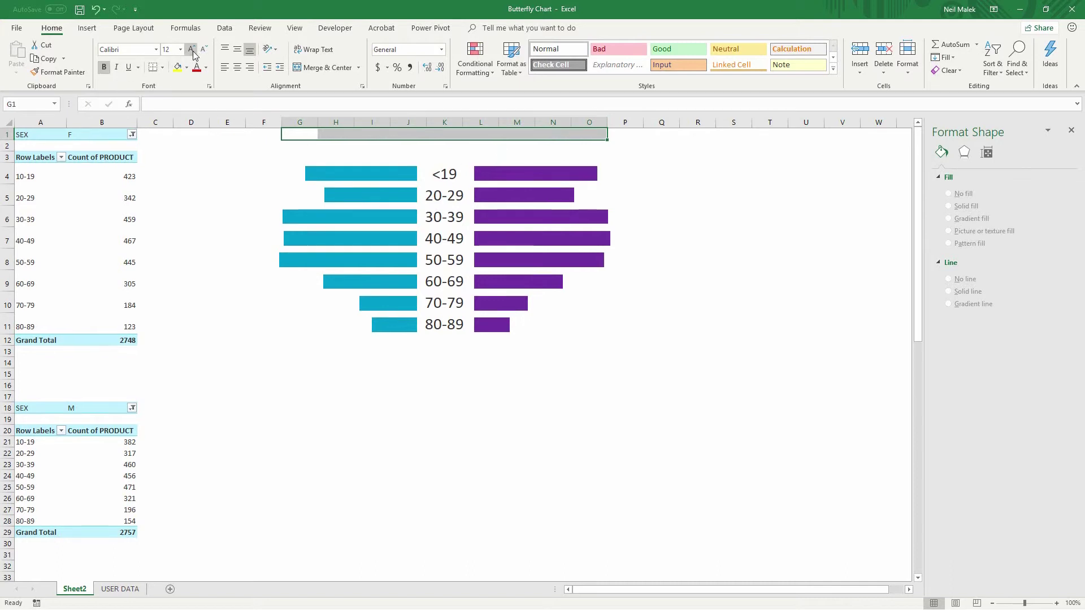
click(192, 49)
click(192, 50)
click(192, 49)
click(193, 49)
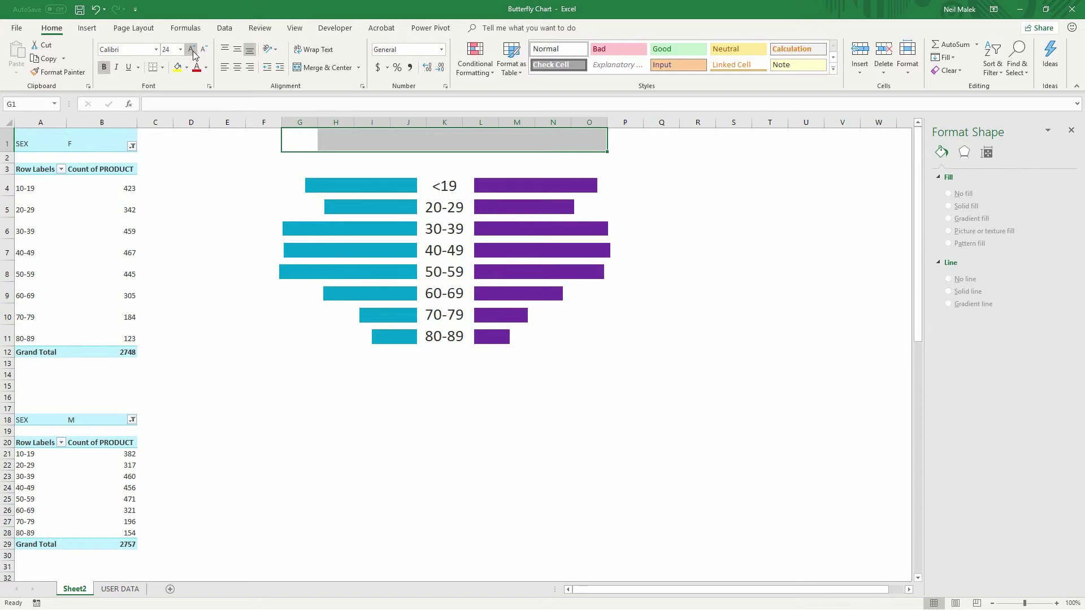
text(USERS BY AG)
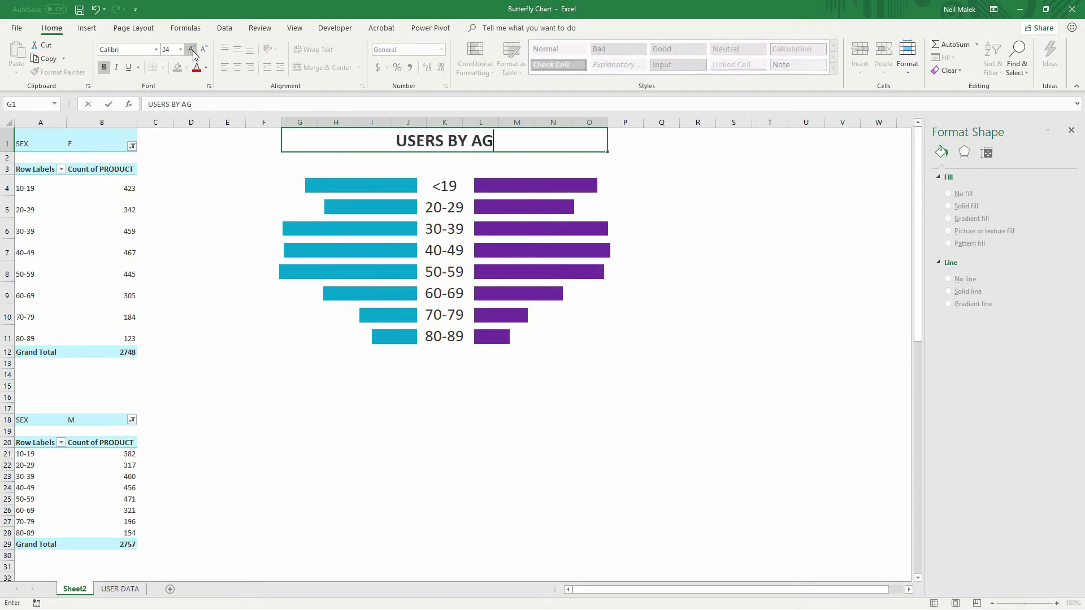
text(E RANGE)
key(Return)
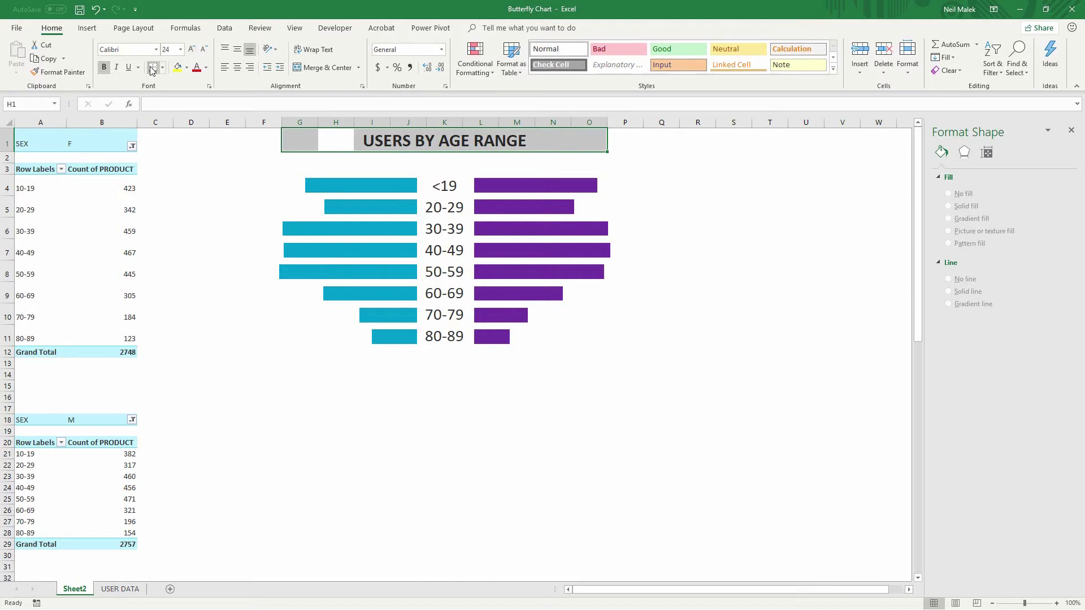
- Enter a bold 14-point 'MALE & FEMALE USERS' subtitle below the chart
click(396, 378)
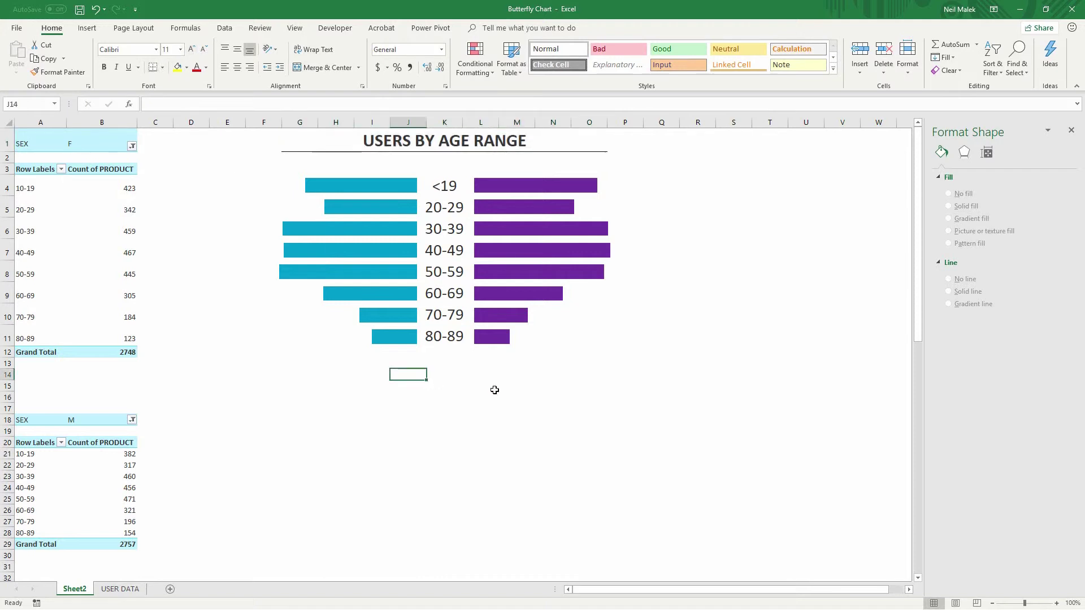
text(MALE)
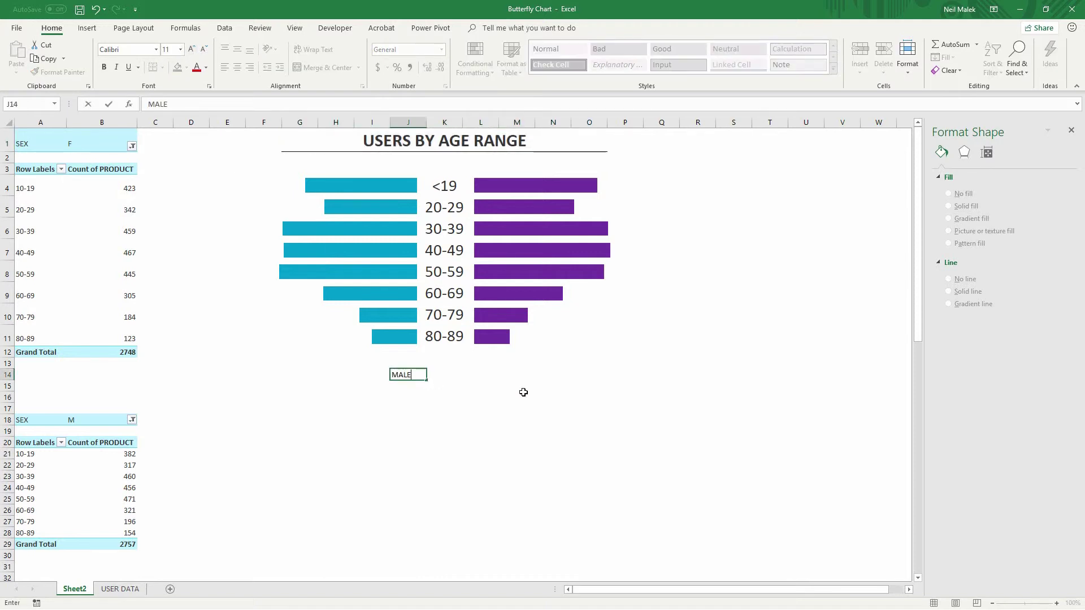
text( & FEMALE USERS)
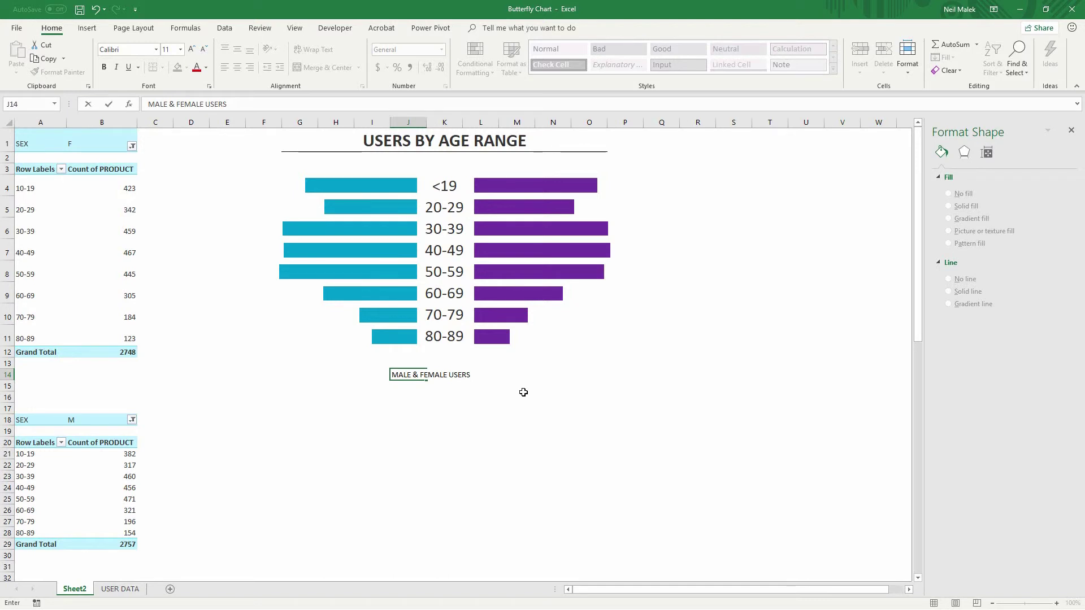
key(ctrl+Return)
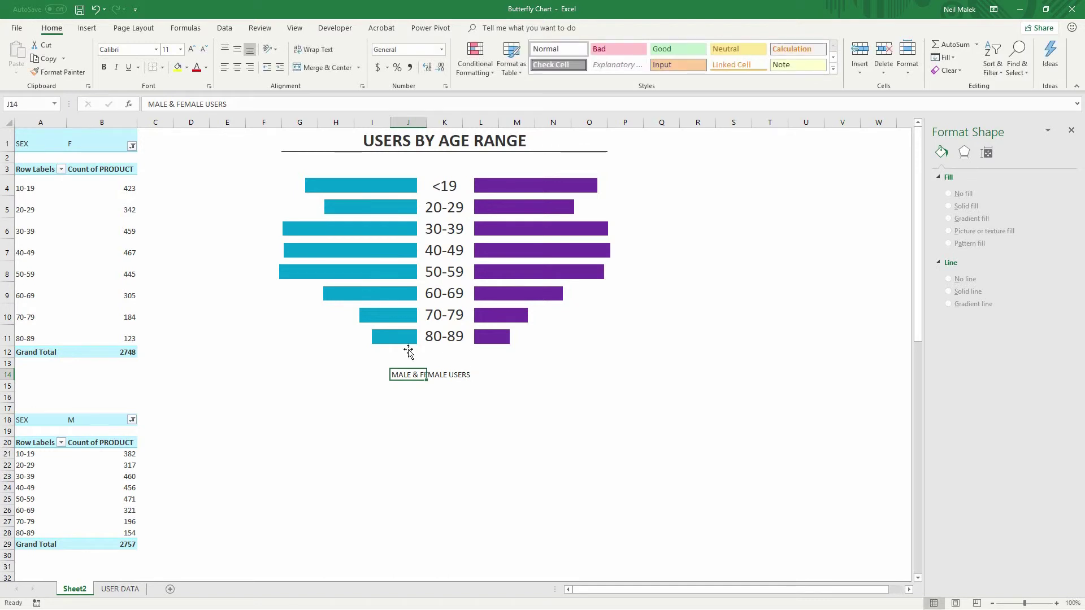
click(105, 67)
click(193, 50)
click(192, 49)
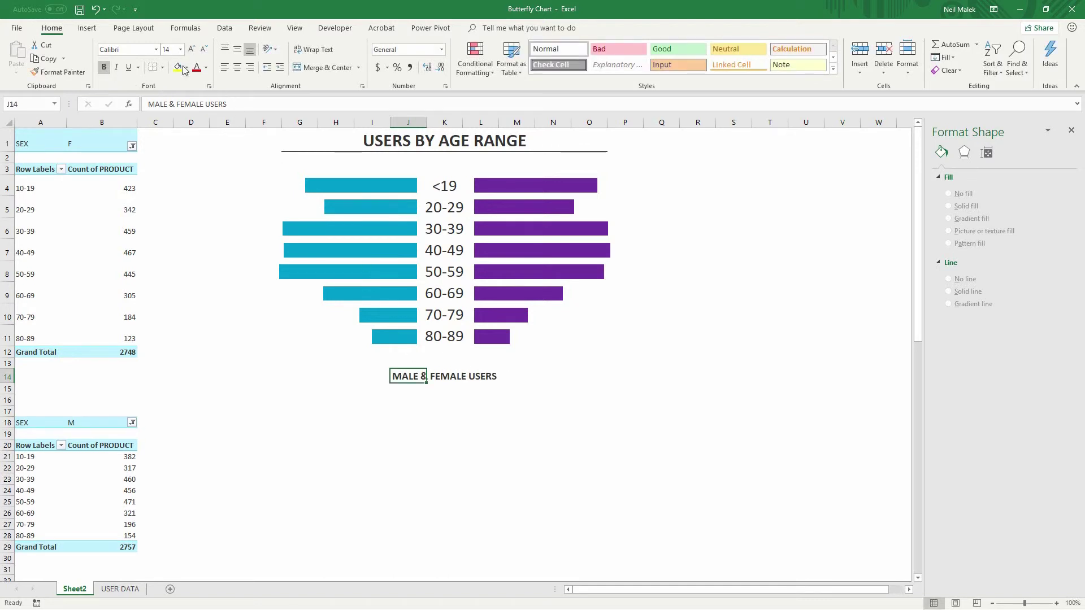
- Colour the word MALE dark teal and FEMALE purple in the subtitle
double_click(164, 105)
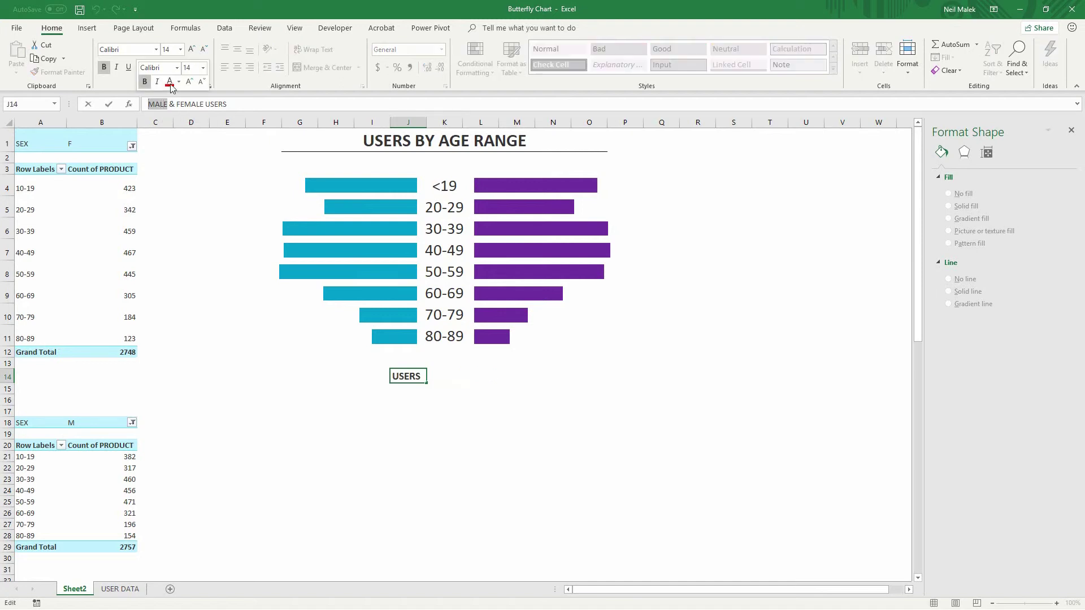
click(207, 67)
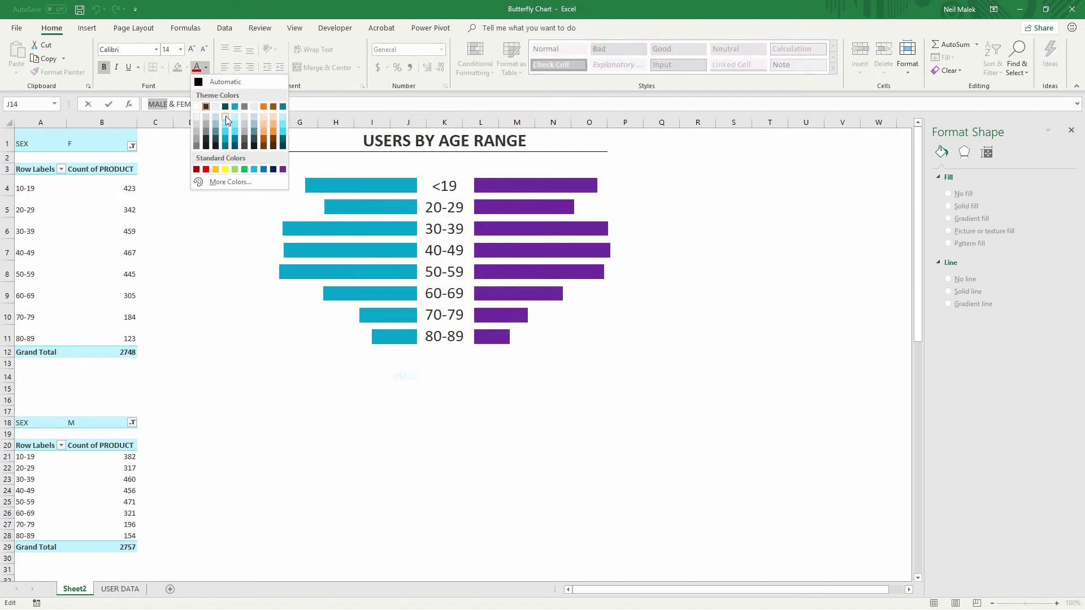
click(225, 146)
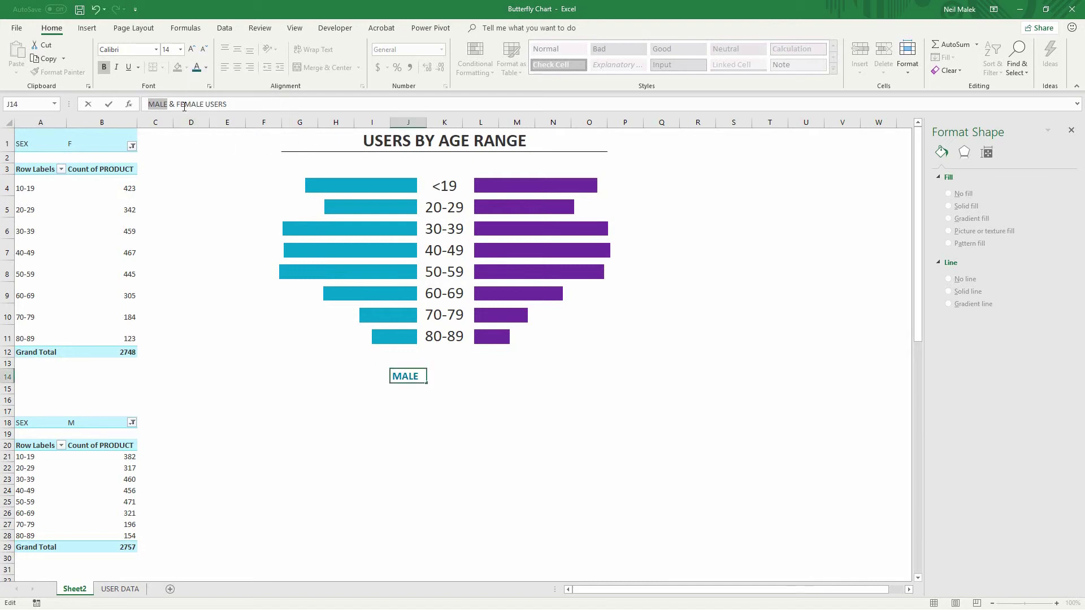
drag(176, 104, 202, 104)
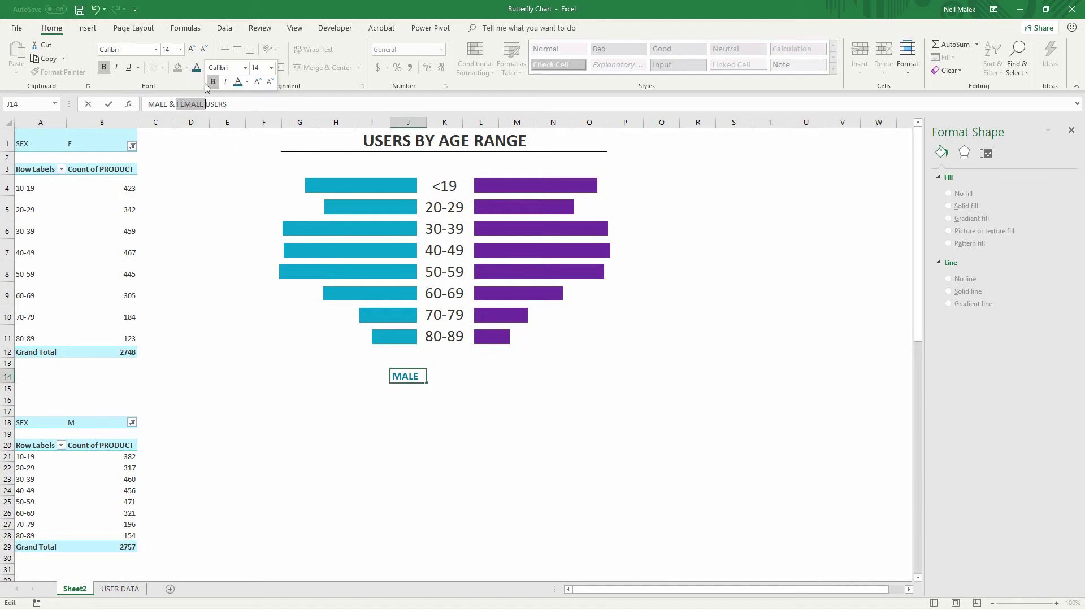
click(206, 67)
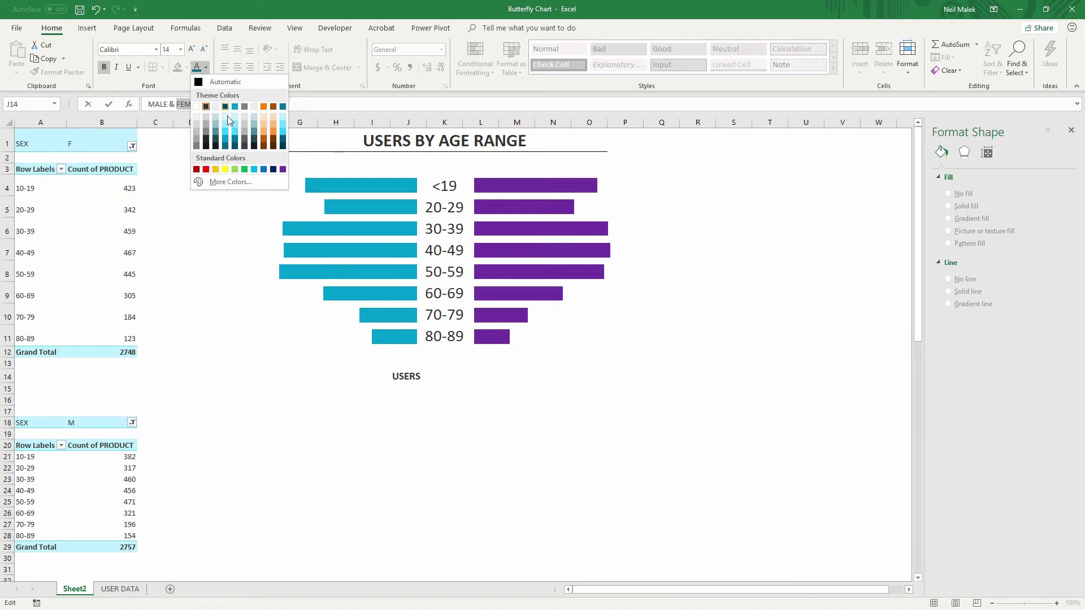
click(283, 169)
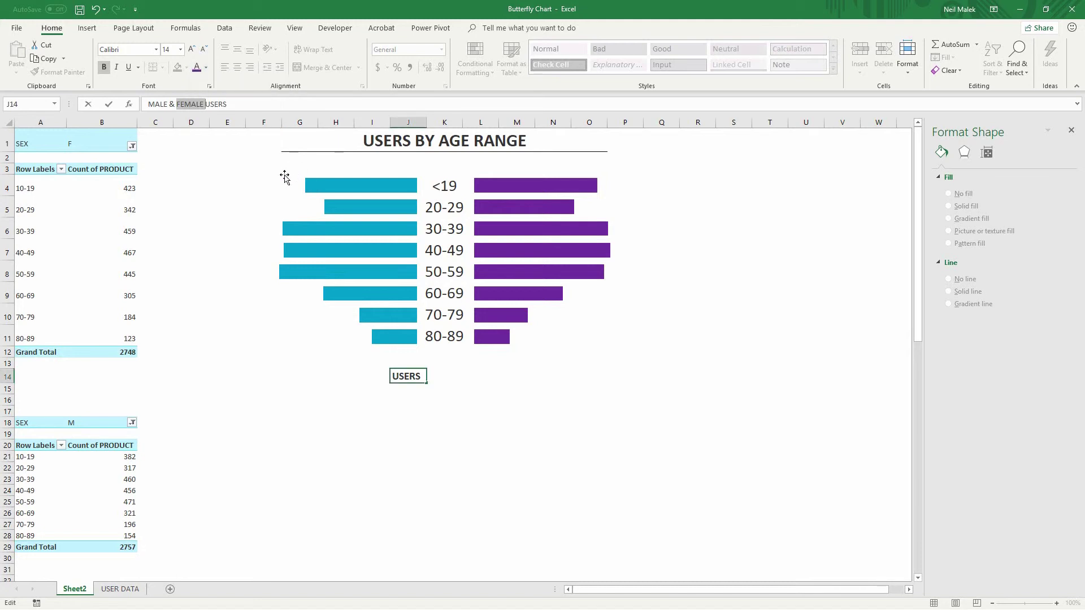
key(Return)
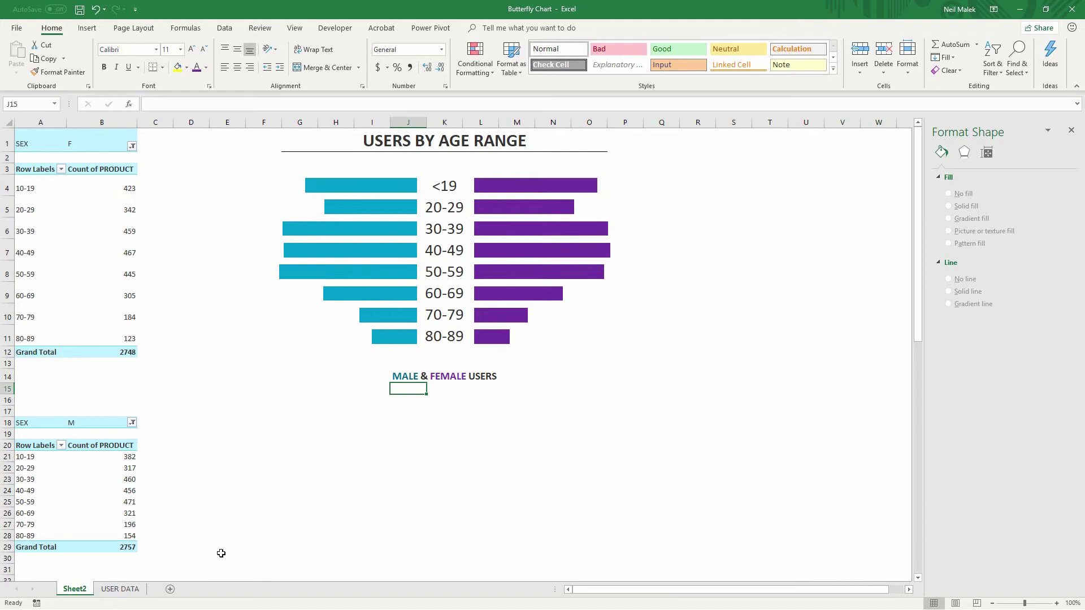
click(127, 588)
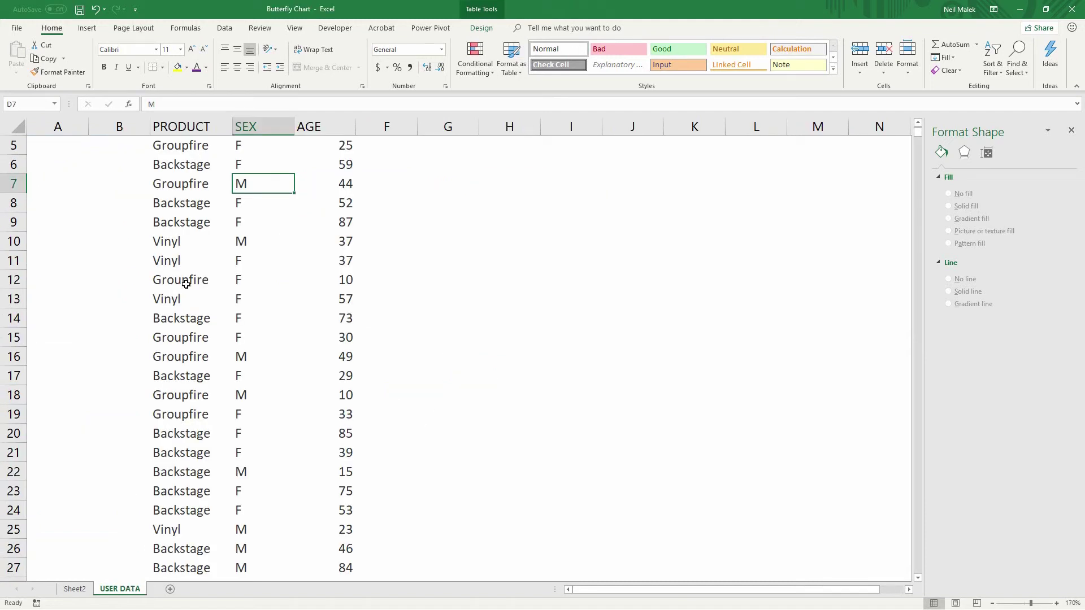
scroll(217, 235, up, 2)
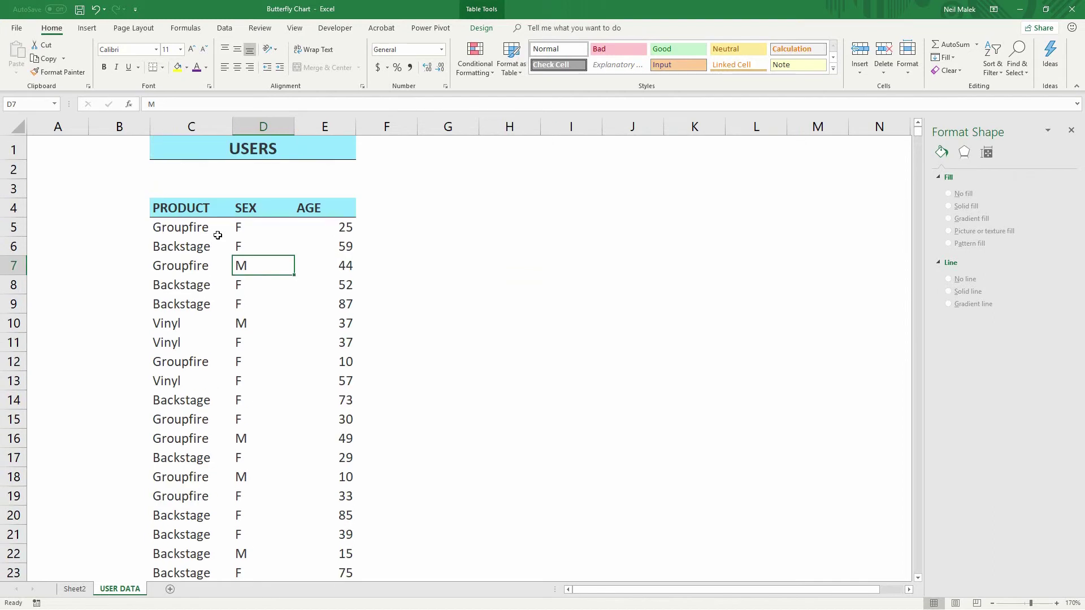
click(181, 234)
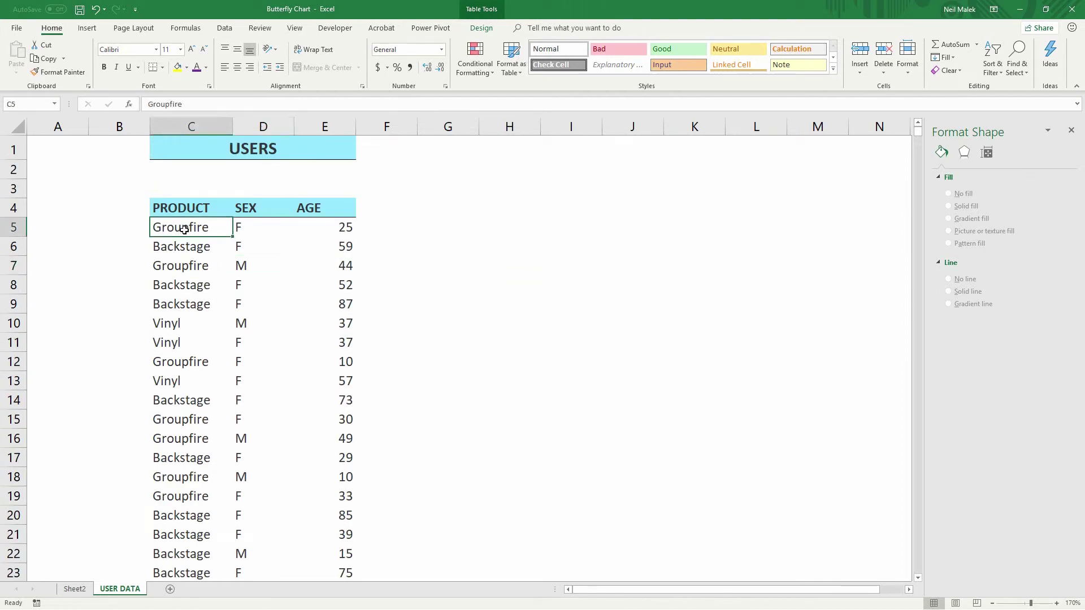
click(190, 246)
click(183, 323)
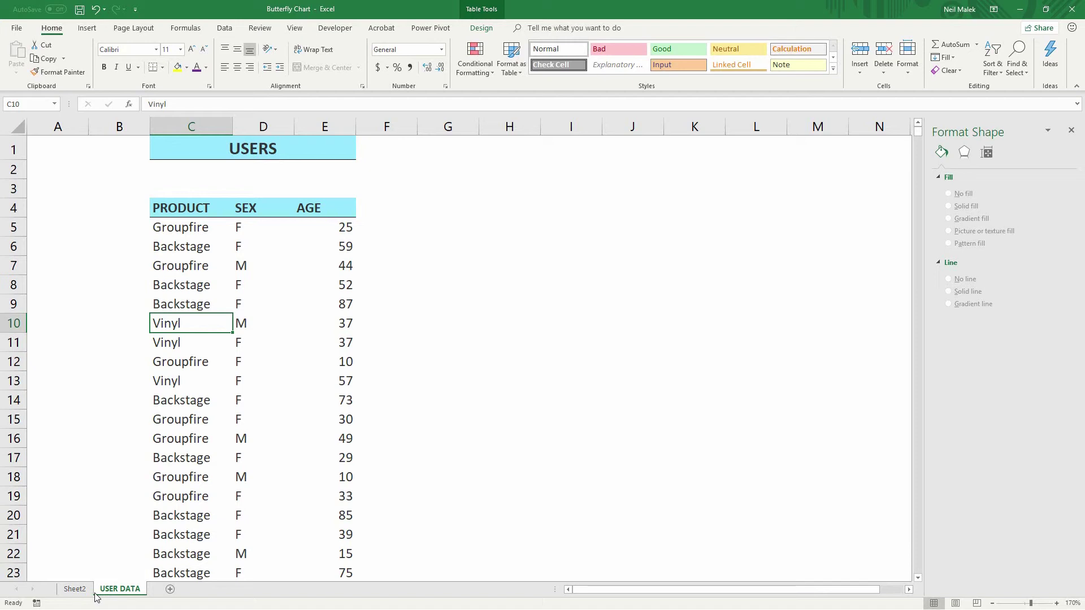
- On Sheet2, insert a PRODUCT slicer from the female pivot table
click(77, 592)
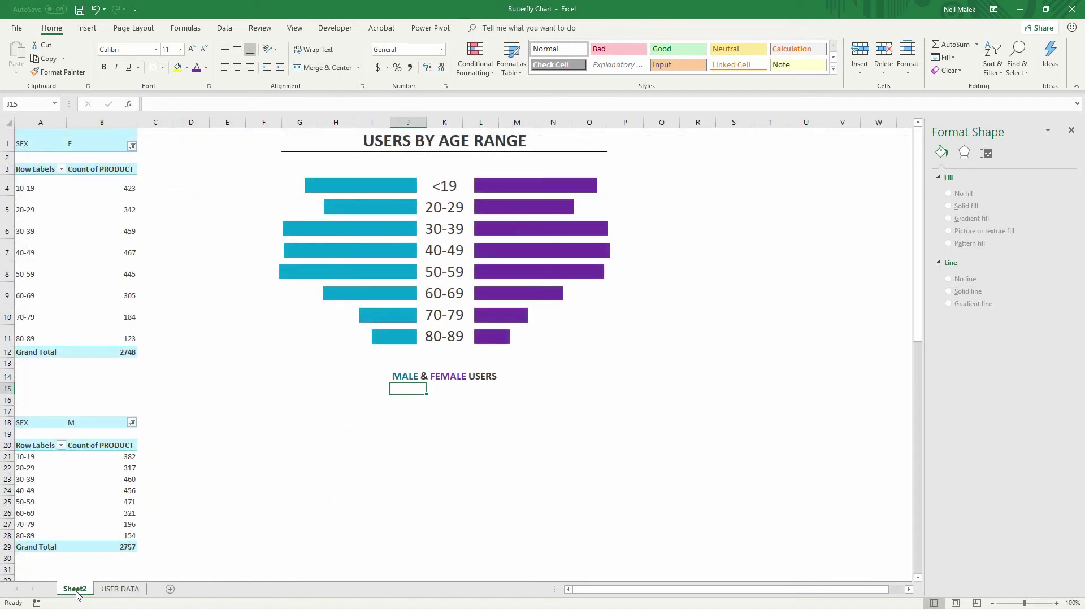
click(110, 232)
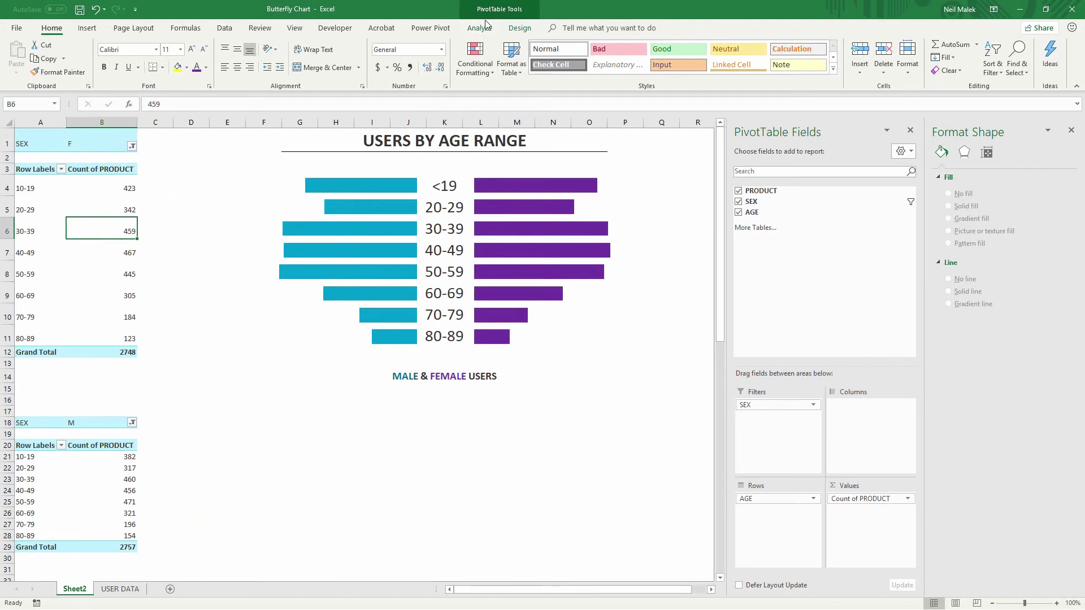
click(481, 28)
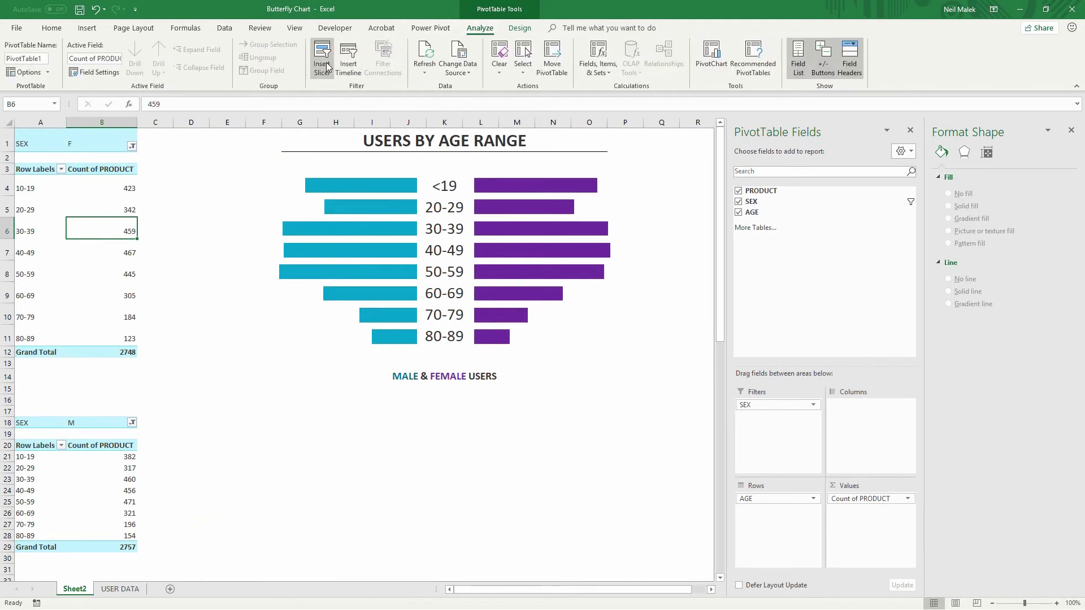
click(326, 65)
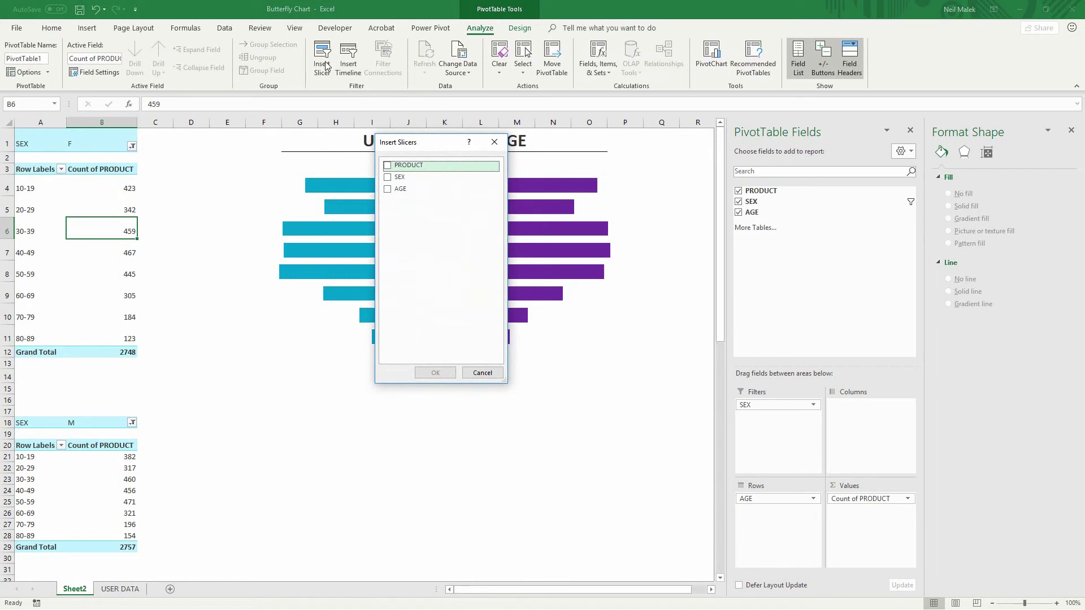
click(388, 166)
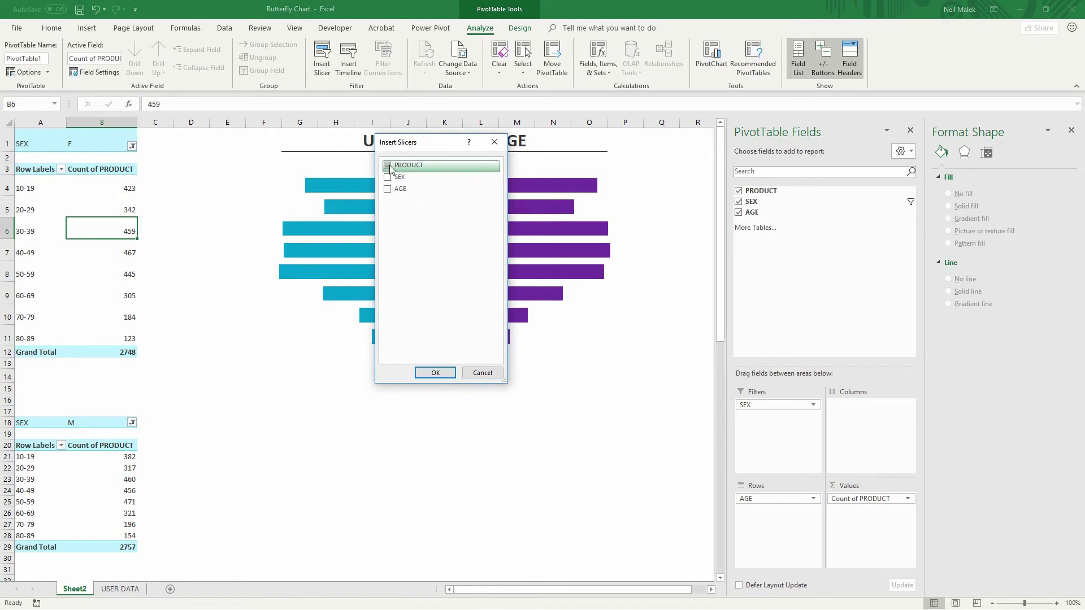
click(435, 376)
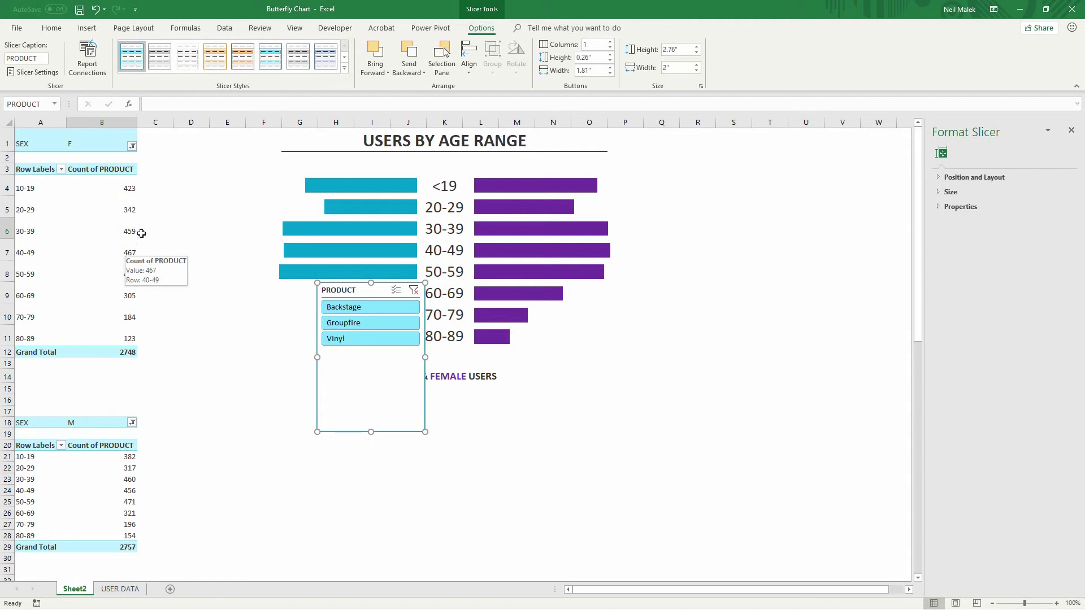
- Connect the slicer to PivotTable2 as well and set it to 3 columns
click(98, 77)
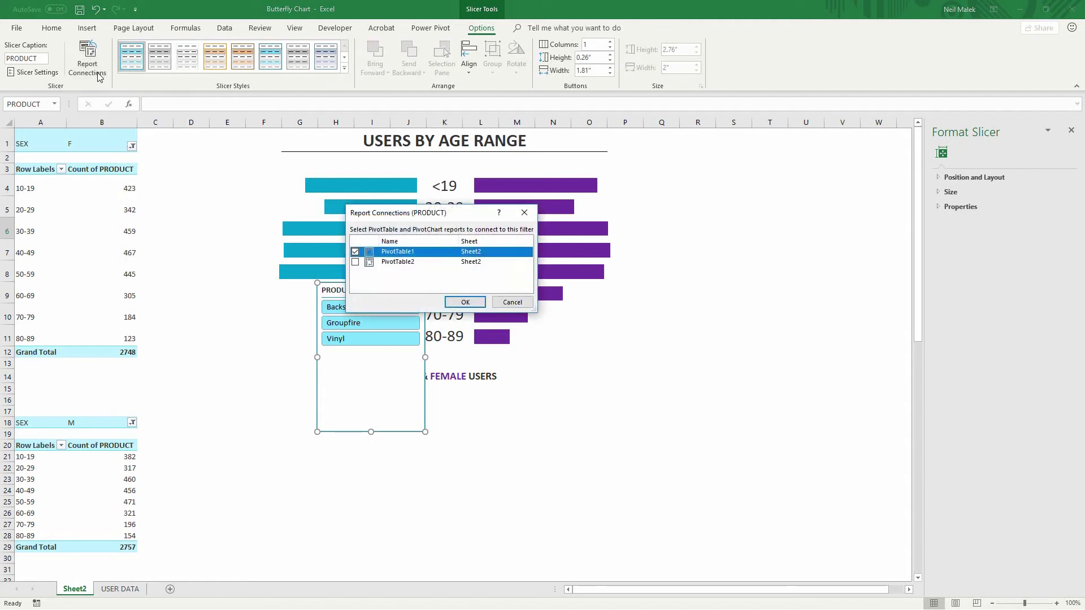
click(354, 262)
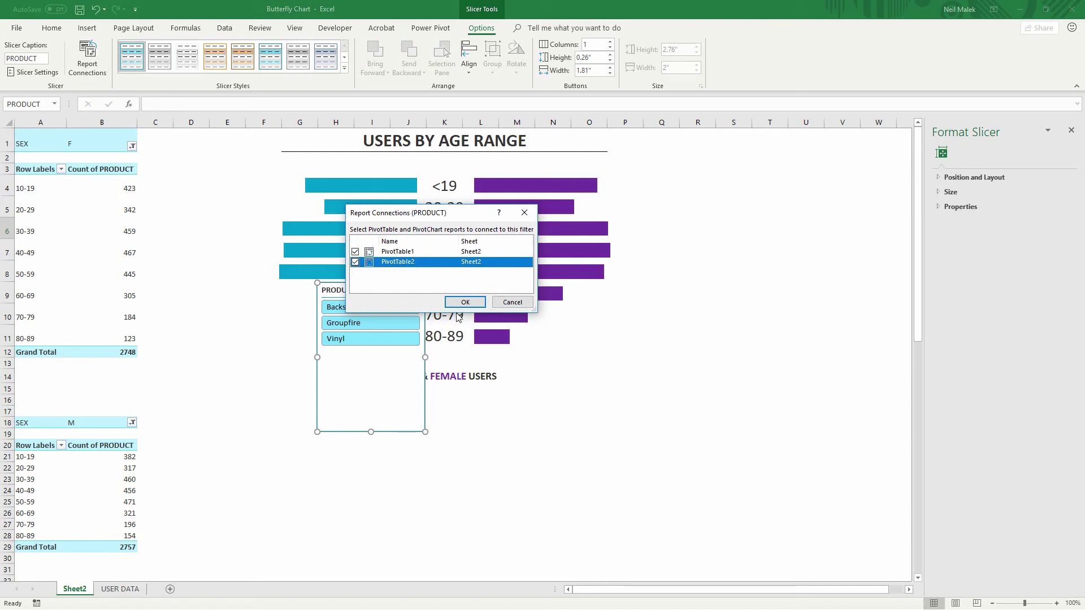
click(465, 303)
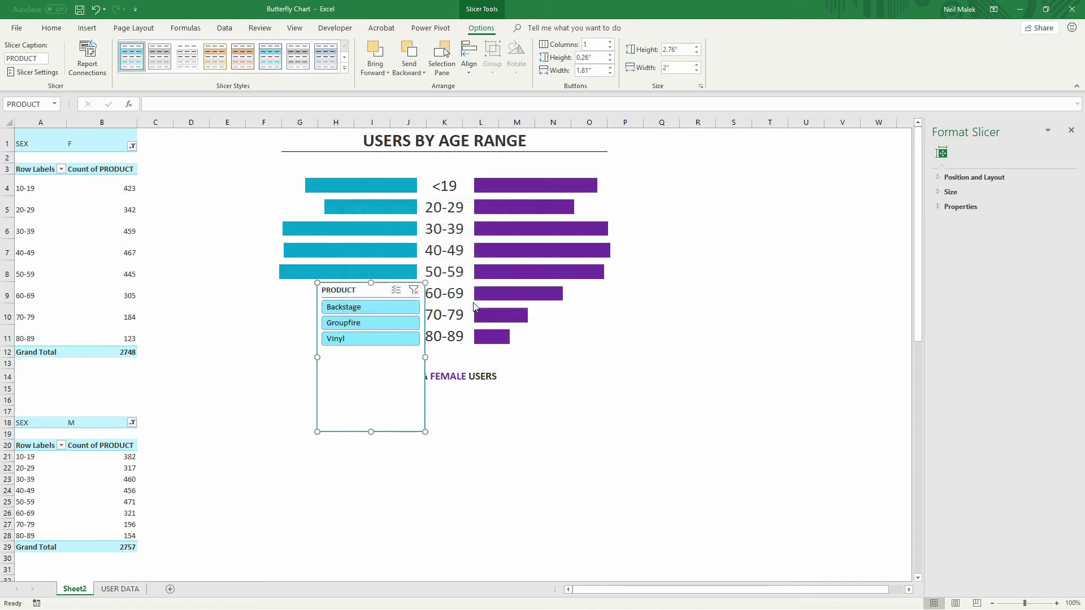
click(610, 42)
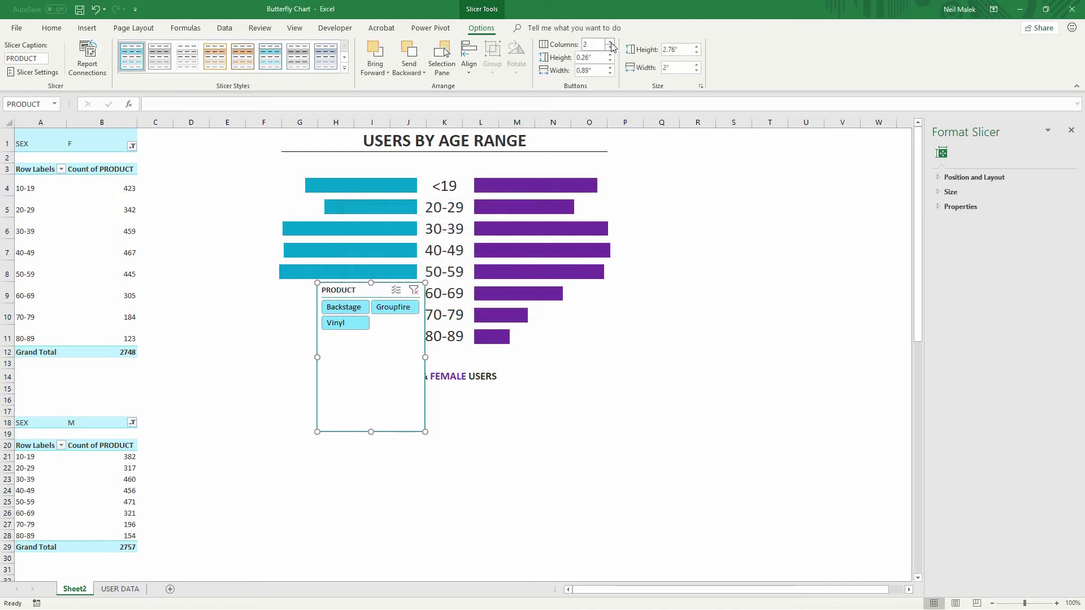
click(610, 42)
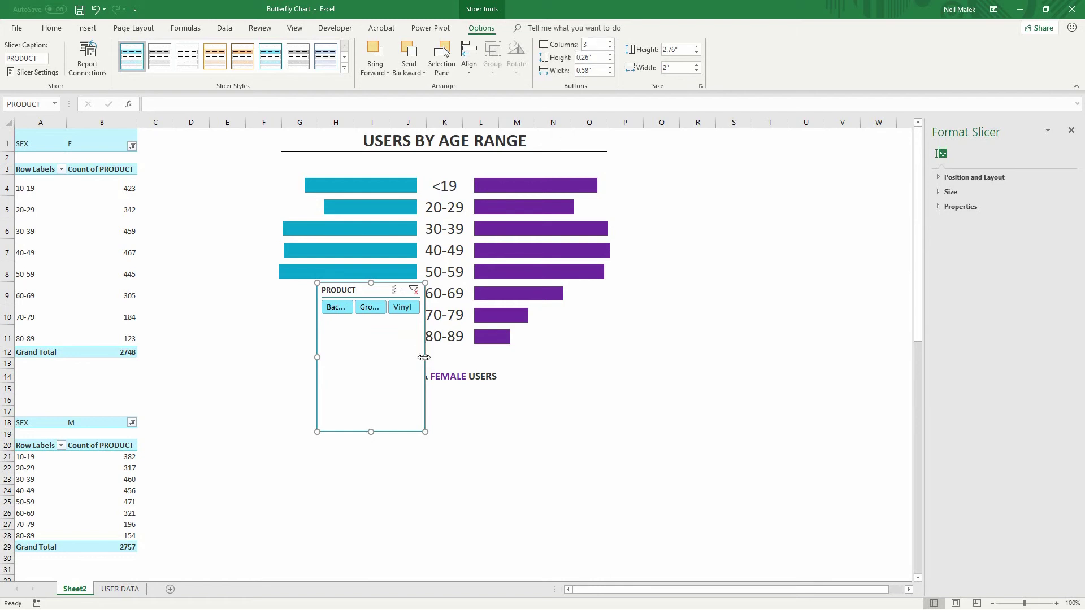
- Resize the slicer to one row and place it below the subtitle
drag(423, 353, 527, 338)
drag(422, 432, 422, 323)
drag(407, 286, 438, 388)
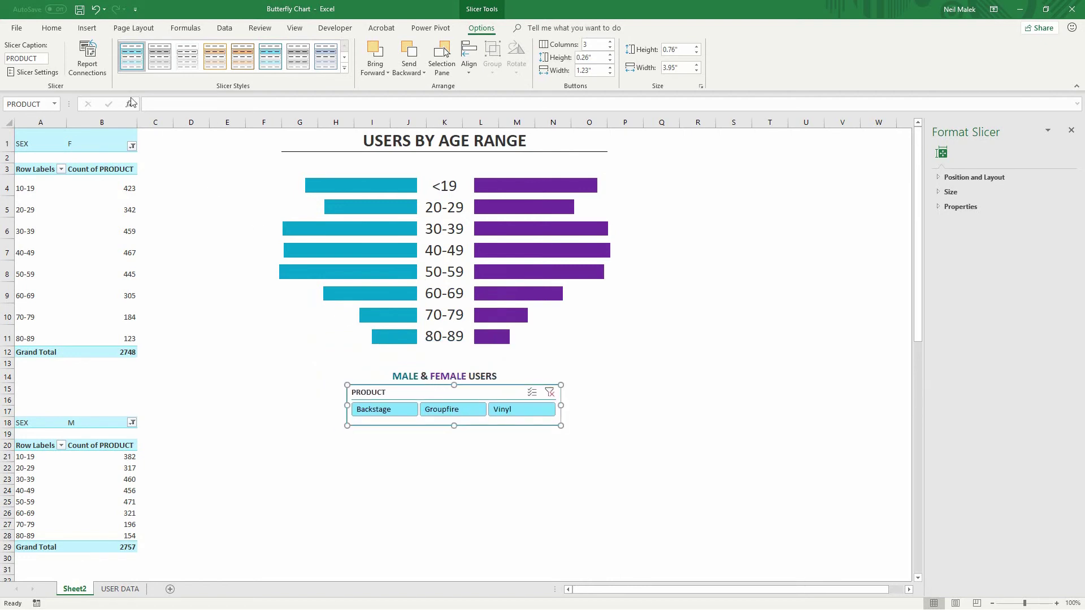
- Hide the PRODUCT slicer header and shorten the slicer to 0.44" showing only the three product buttons
click(56, 72)
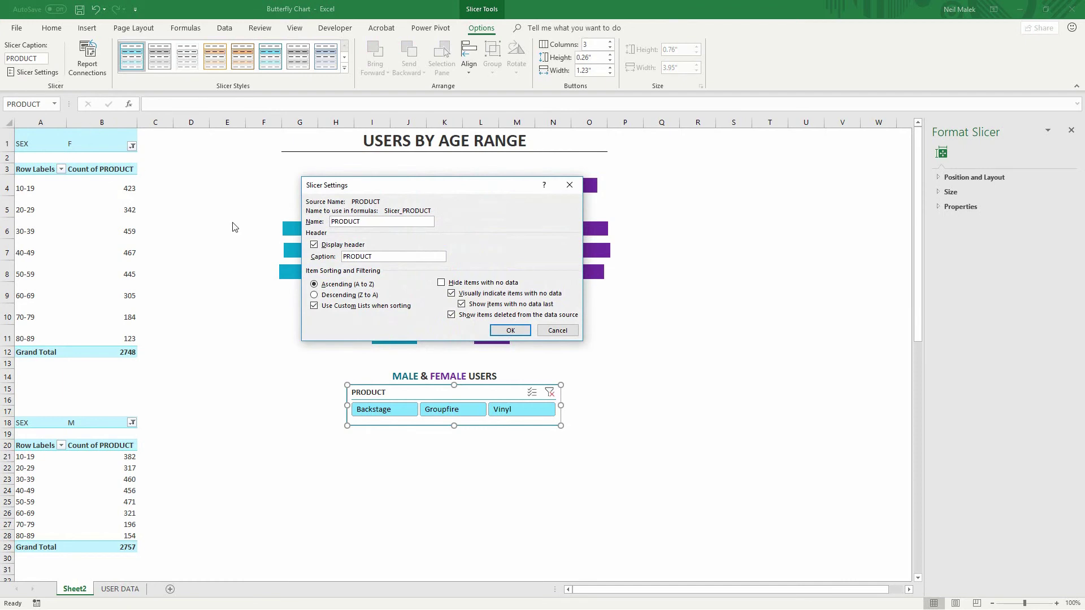
click(327, 250)
click(513, 332)
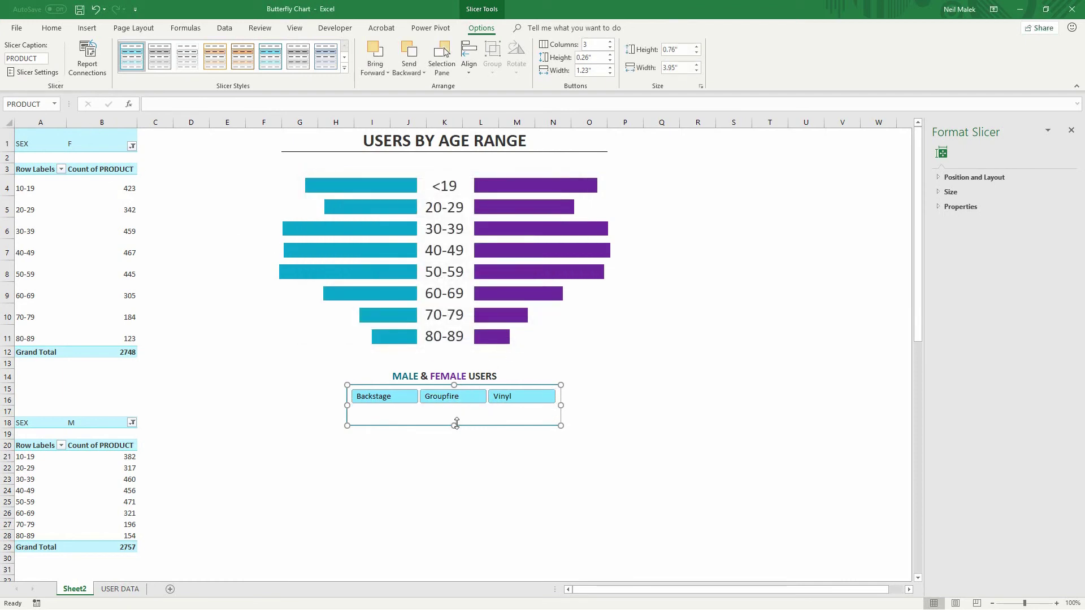
drag(455, 424, 439, 387)
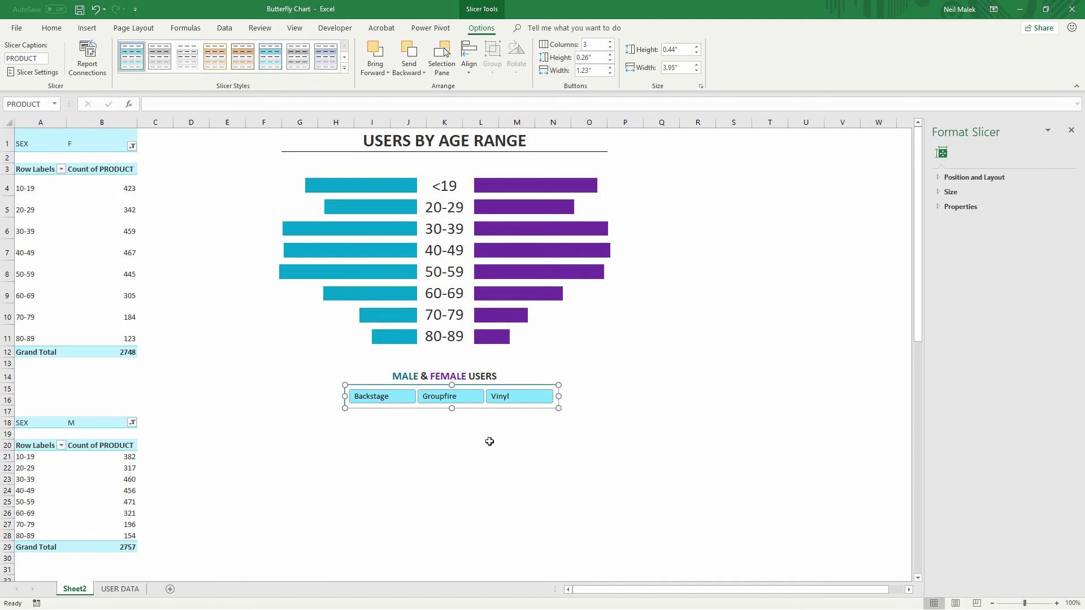
drag(191, 122, 335, 121)
- Insert five blank columns at D:H before the chart
right_click(335, 121)
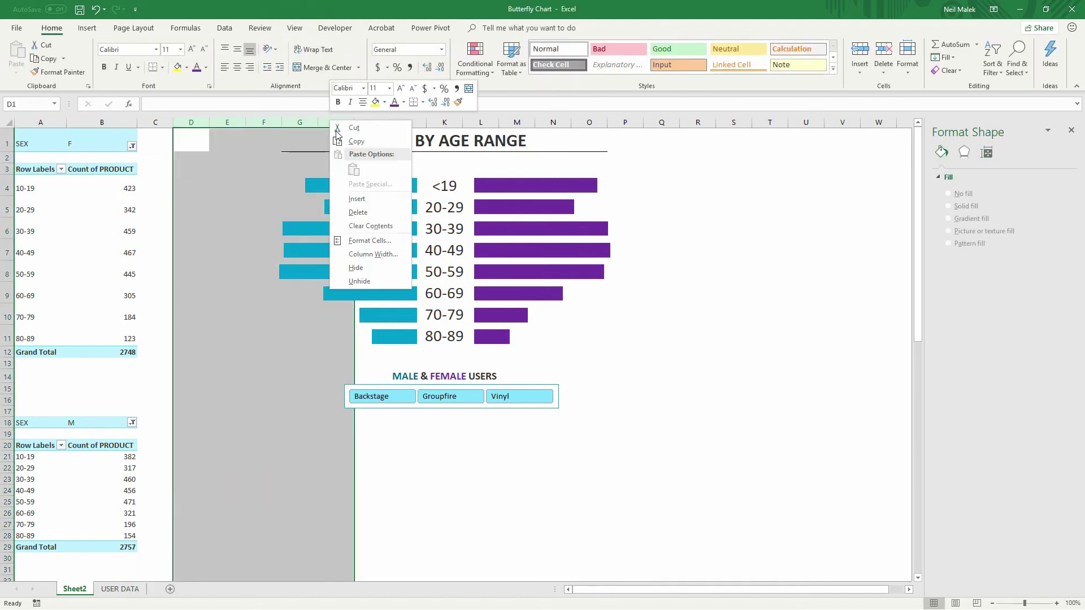
click(360, 200)
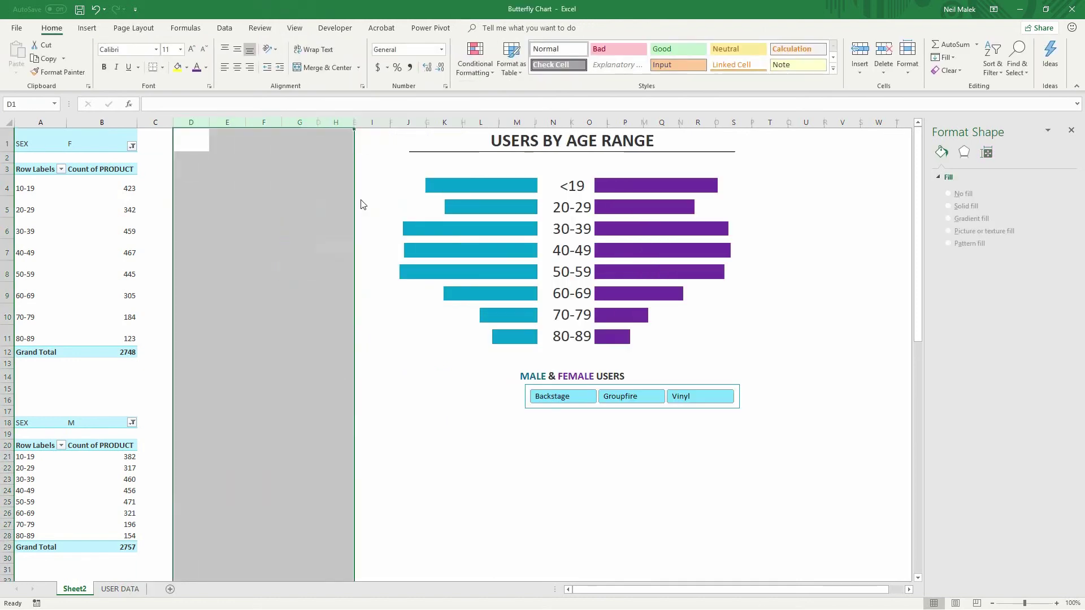
click(429, 411)
scroll(909, 590, right, 5)
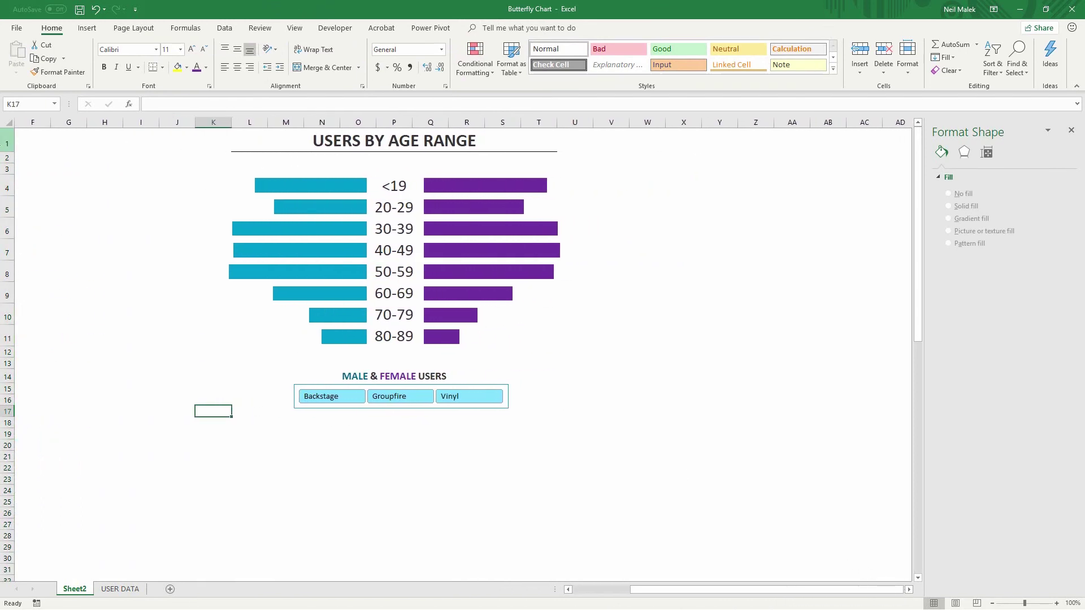
- Insert a blank row 1 above the chart title
click(7, 144)
right_click(6, 143)
click(23, 224)
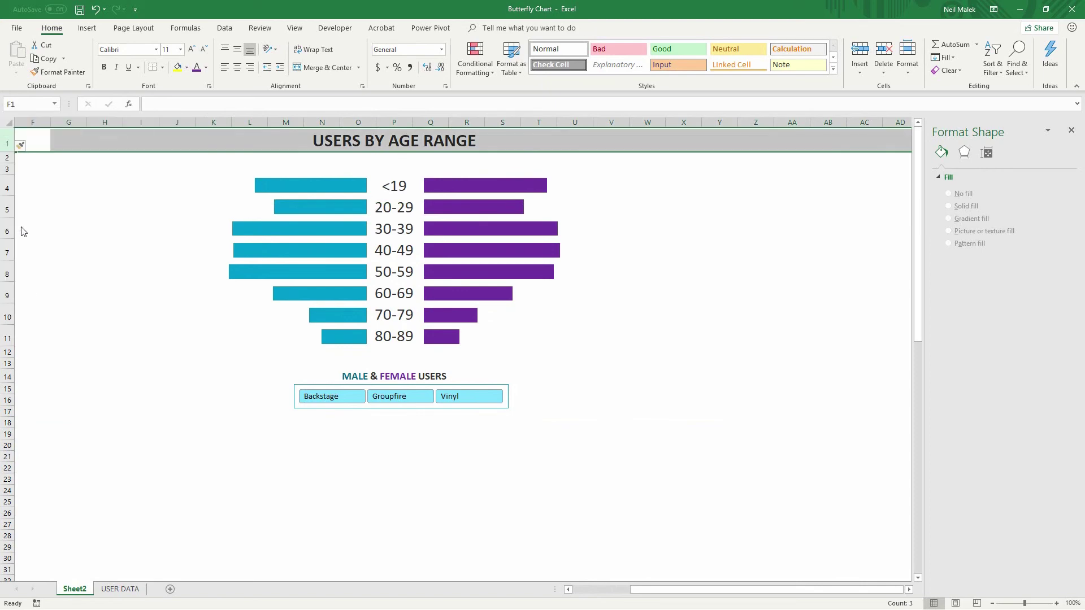
click(216, 415)
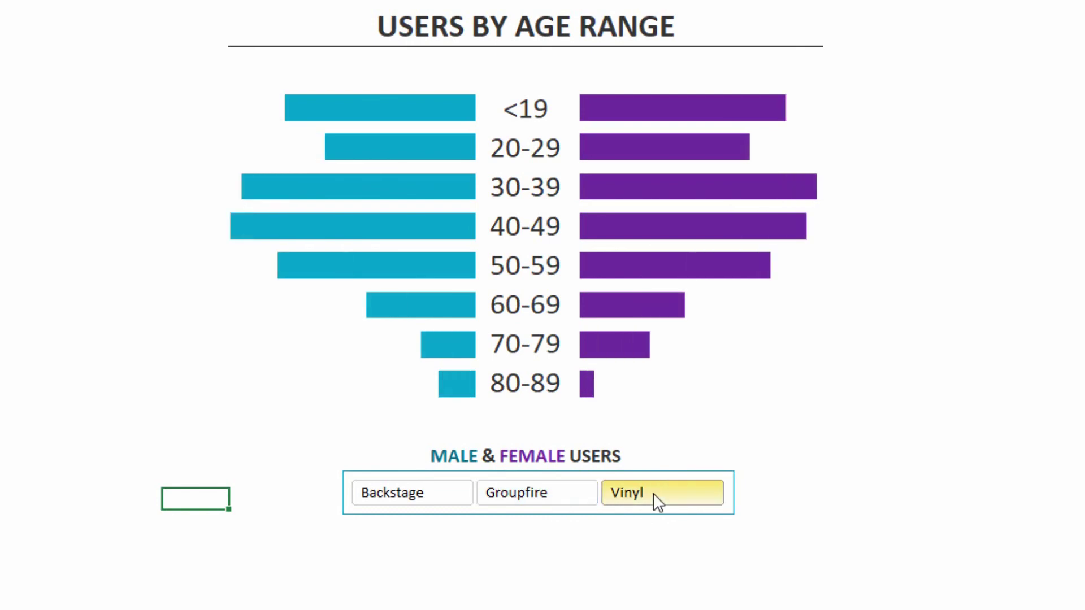
- Select Backstage in the PRODUCT slicer to filter both pivot tables and the chart
click(444, 502)
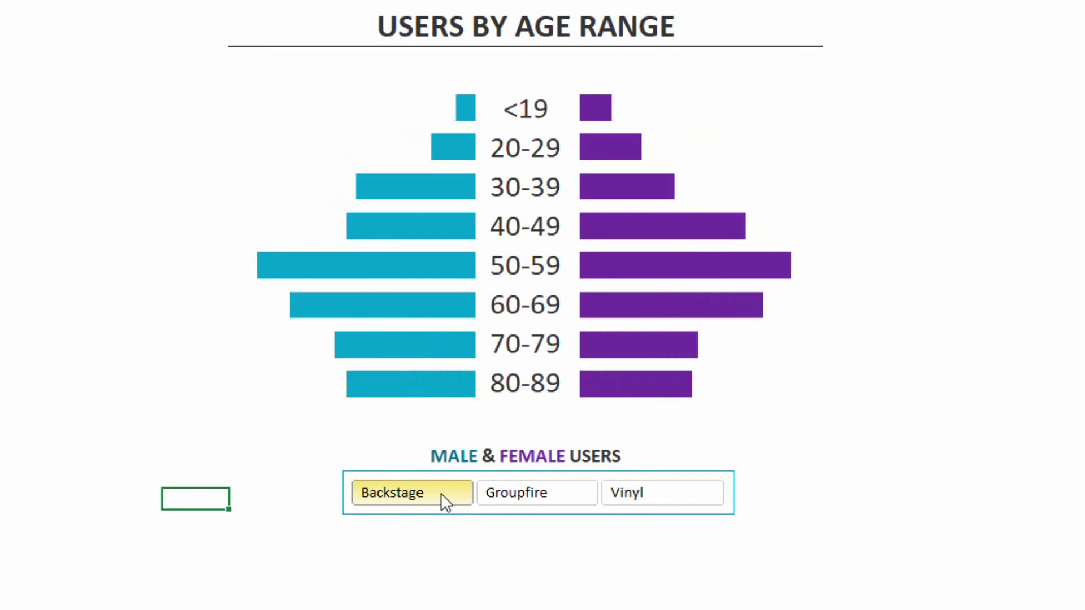